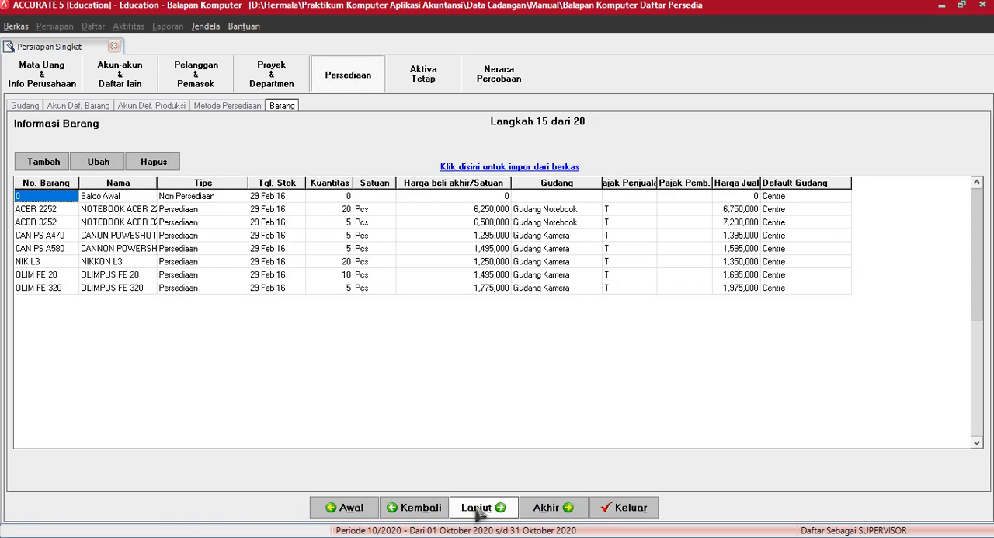
Step: Proceed to the taxable fixed asset types and name the first fiscal type "Tidak Berwujud 1 [Saldo Menurun Ganda]"
click(478, 508)
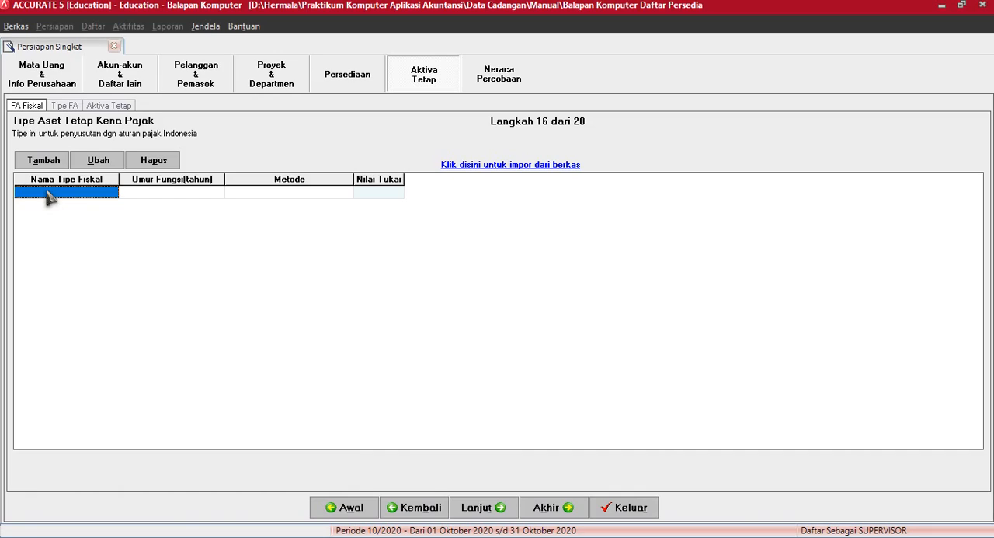
text(Tida)
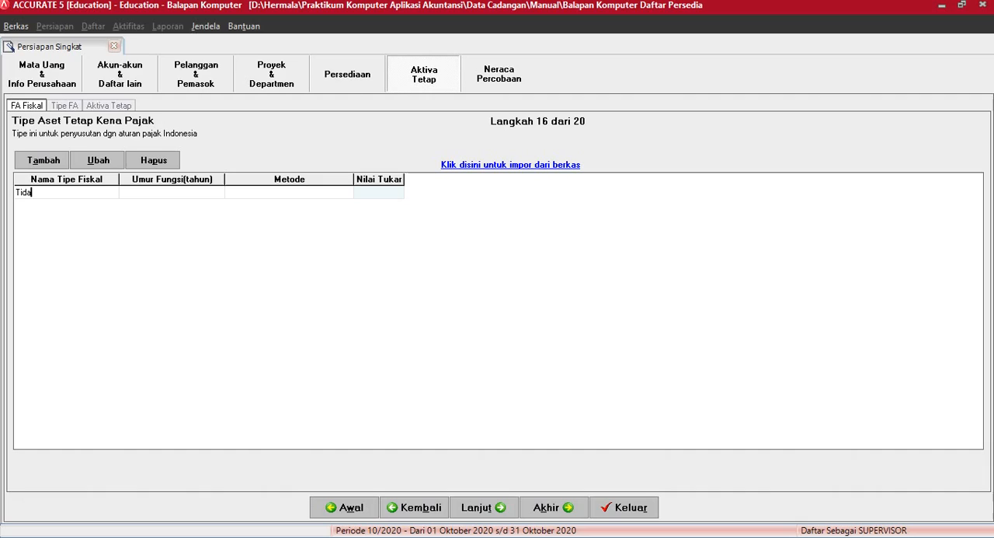
text(k Ber)
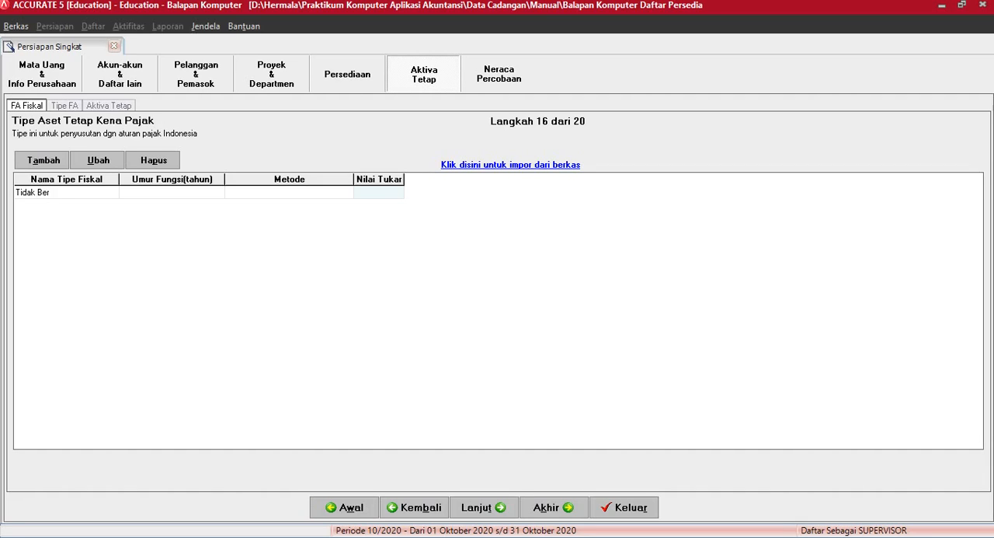
text(wujud 1 [Saldo Menurun)
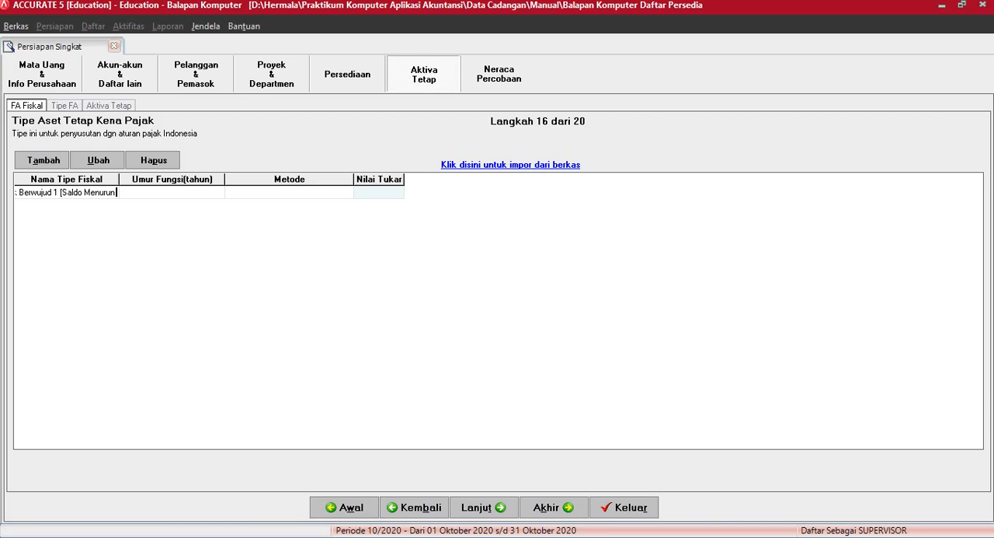
text( Ganda)
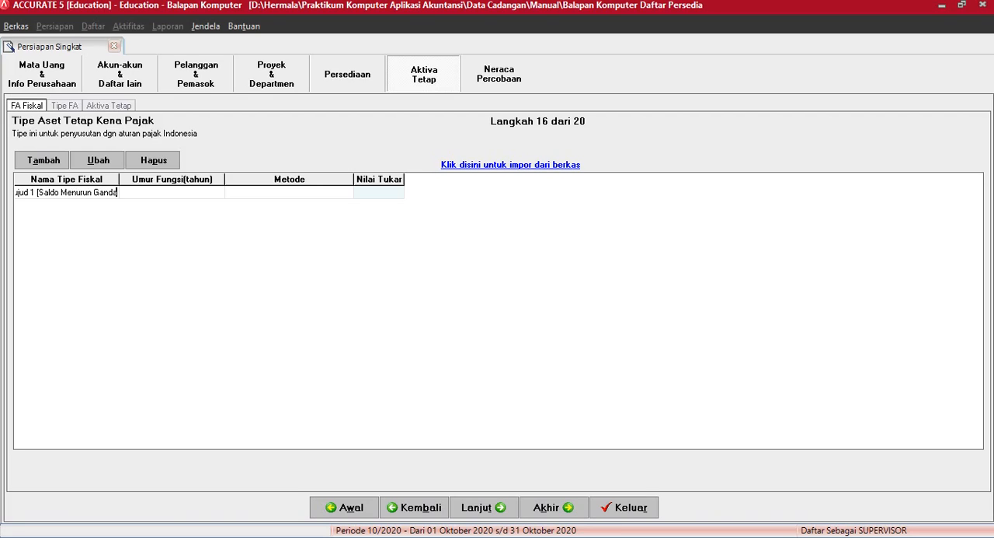
text(])
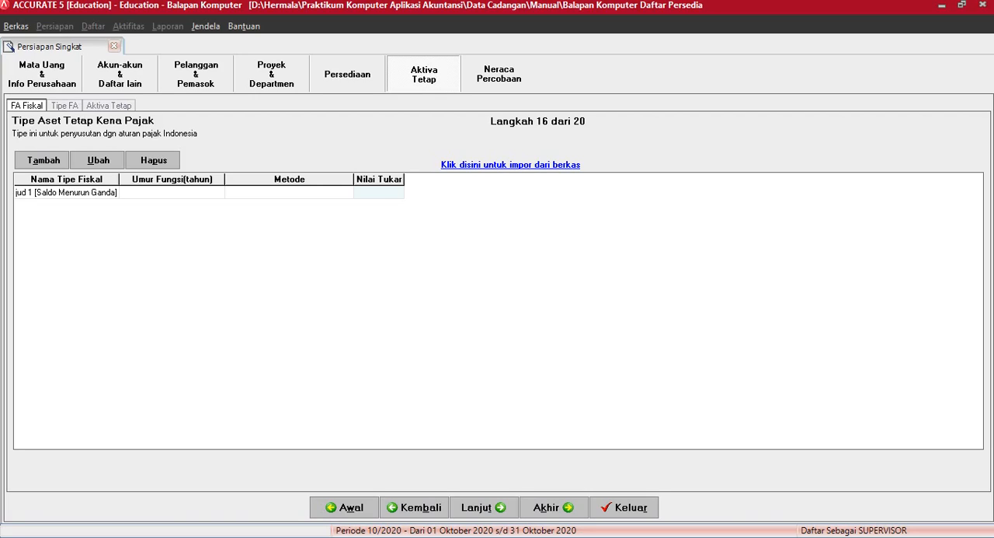
key(Tab)
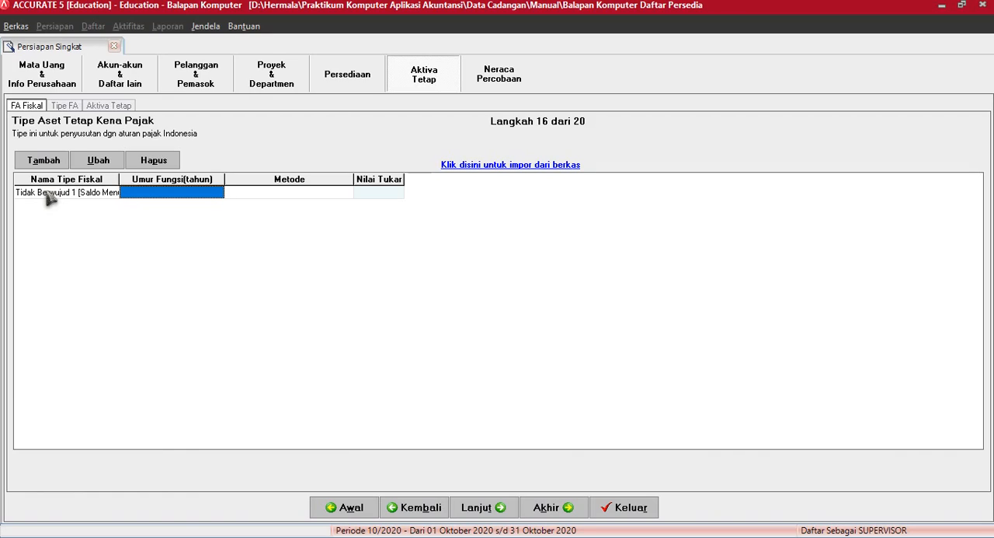
Step: Give the first fiscal type a useful life of 4 years and the depreciation method Metode Saldo Menurun
text(4)
key(Tab)
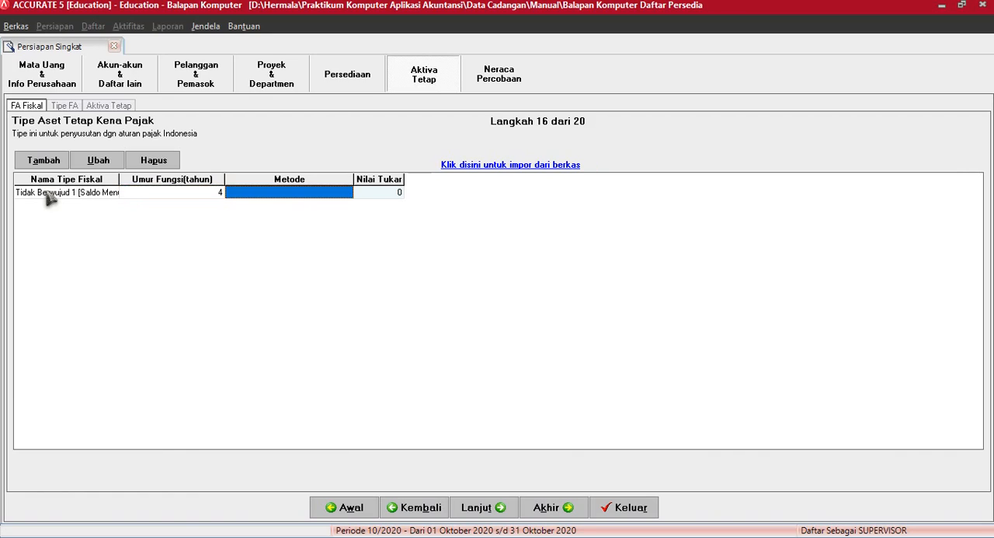
click(299, 193)
click(346, 193)
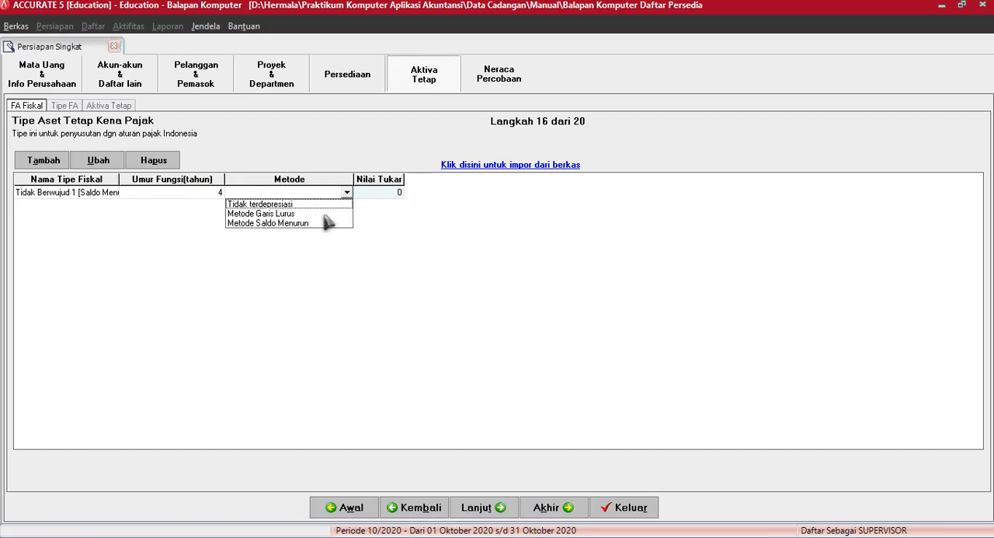
click(320, 223)
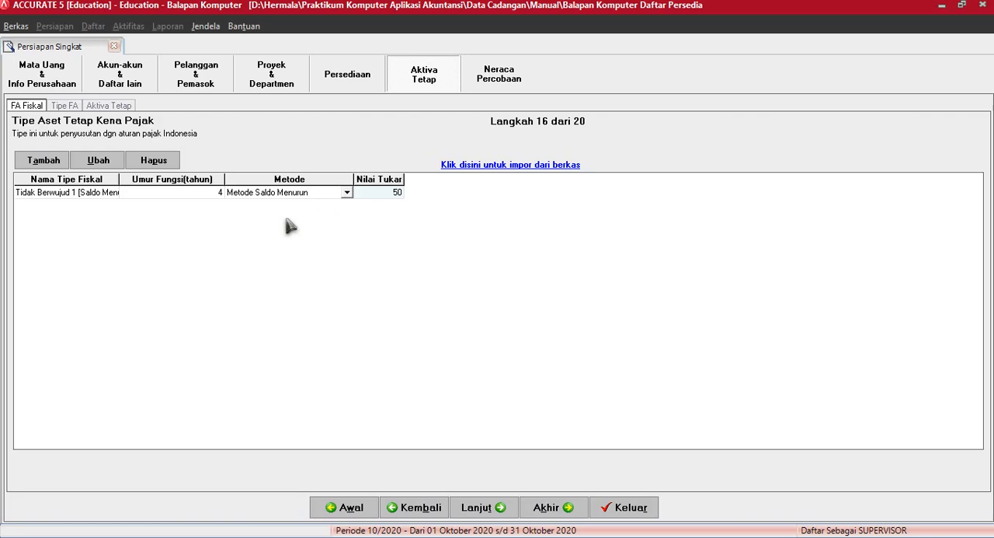
key(Tab)
key(Tab)
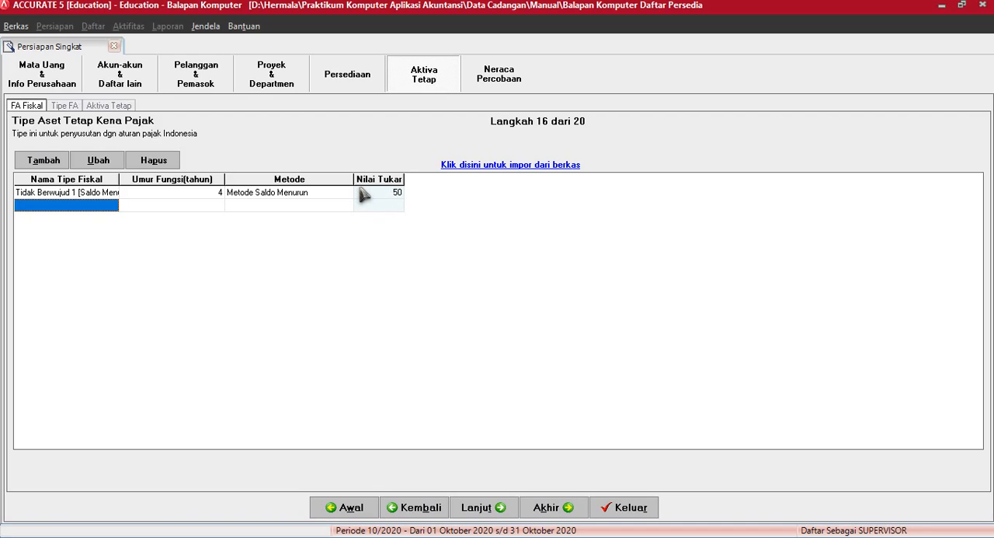
Step: Name the second fiscal type "Tidak Berwujud 1 [Garis Lurus]" in the next empty row
text(Ti)
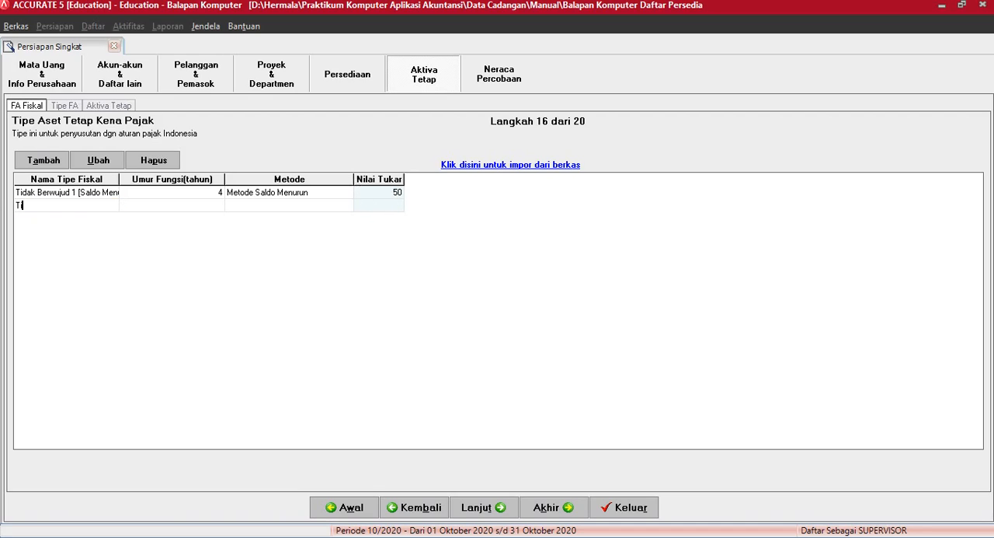
text(dak Berwujud 1 [Garis Luru)
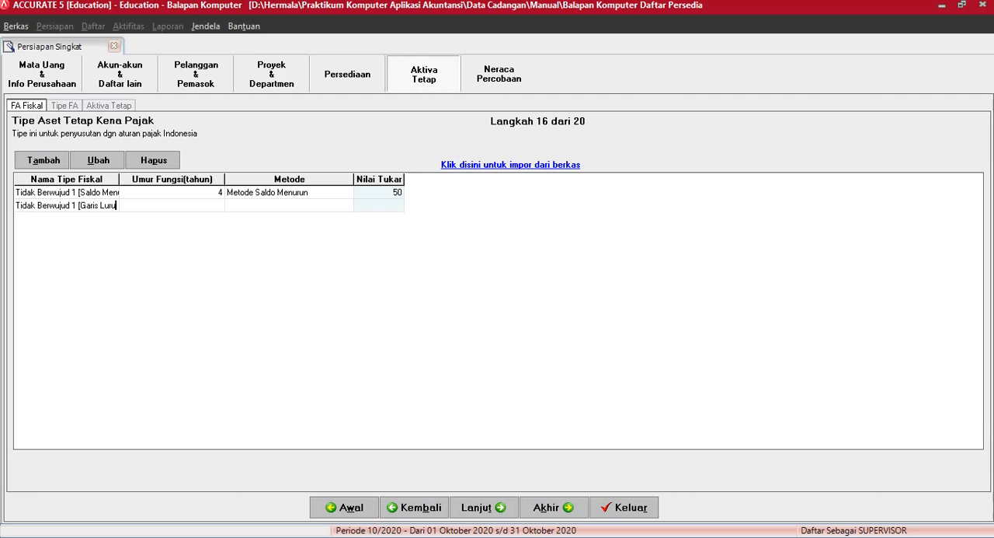
text(s)
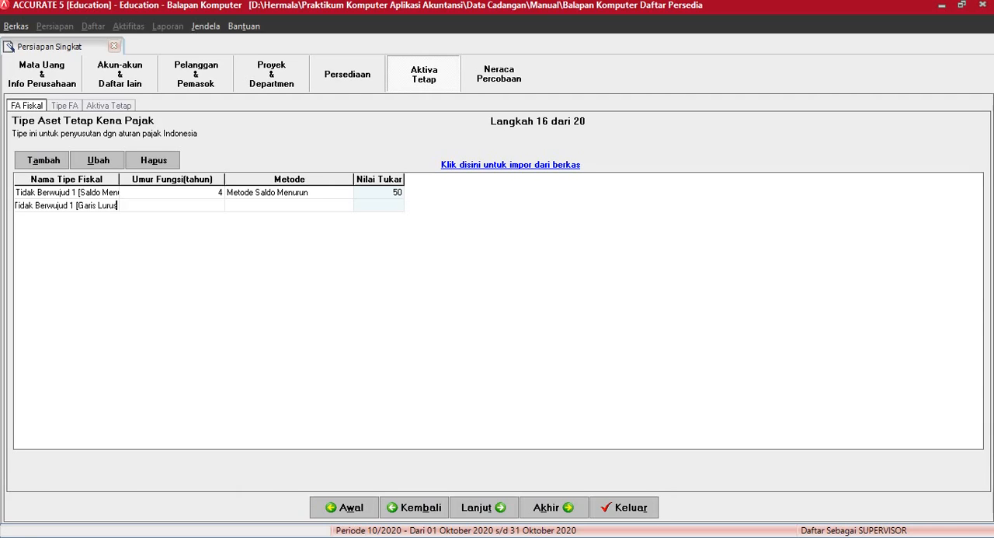
text(])
key(Tab)
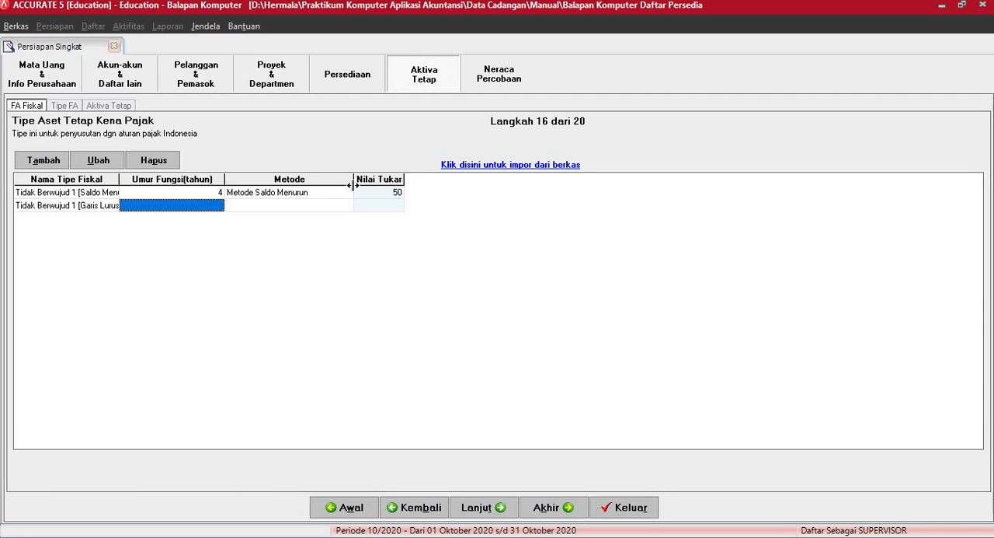
Step: Give the second fiscal type a useful life of 4 years and the depreciation method Metode Garis Lurus
text(4)
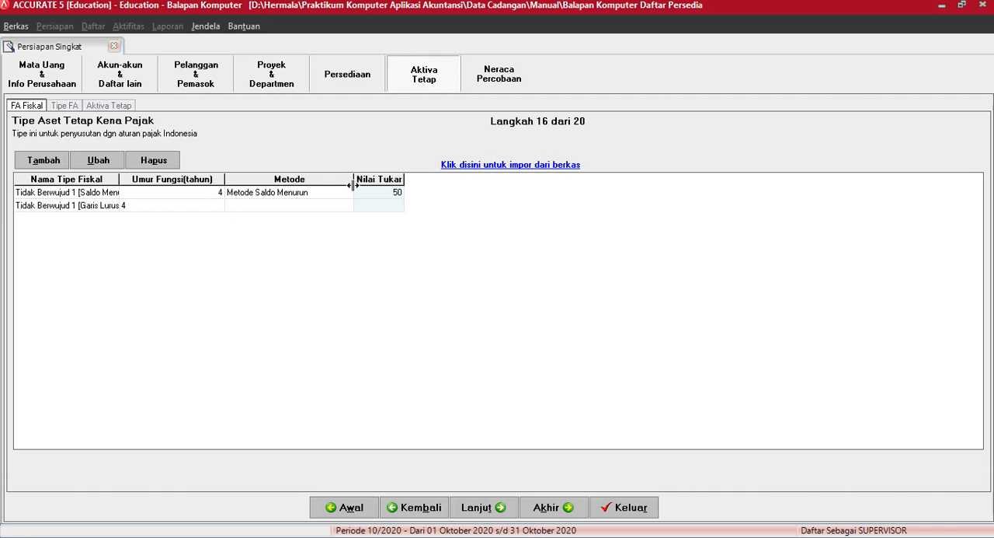
key(Tab)
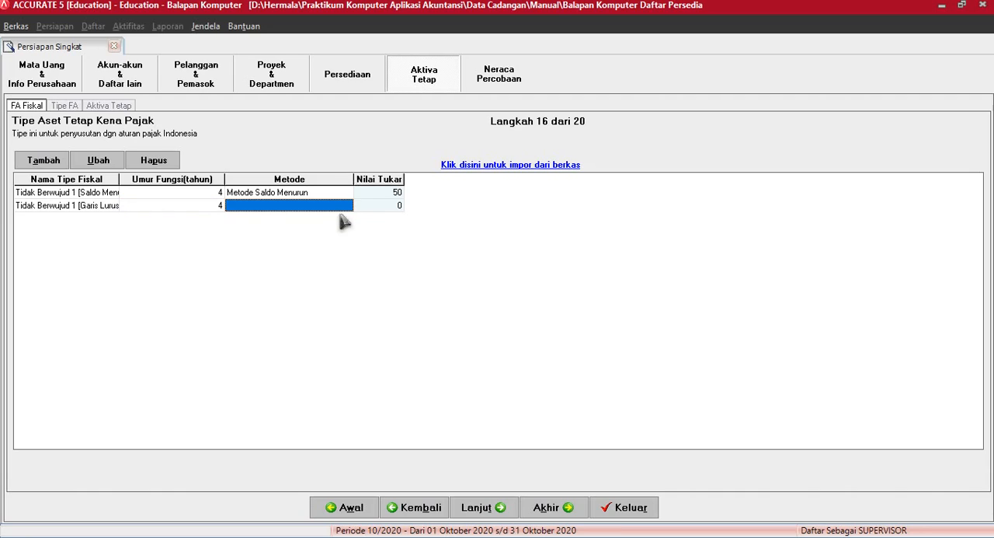
click(346, 207)
click(346, 206)
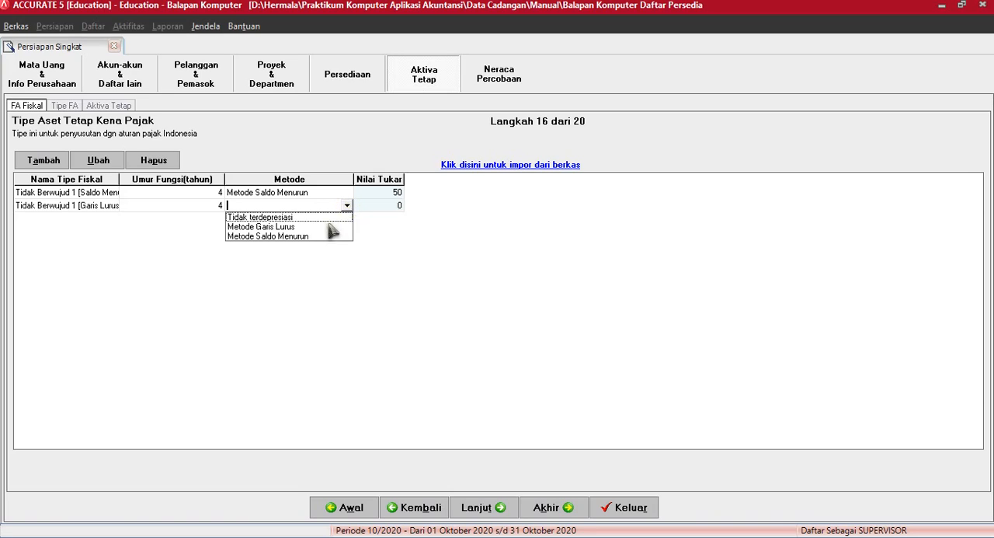
click(330, 224)
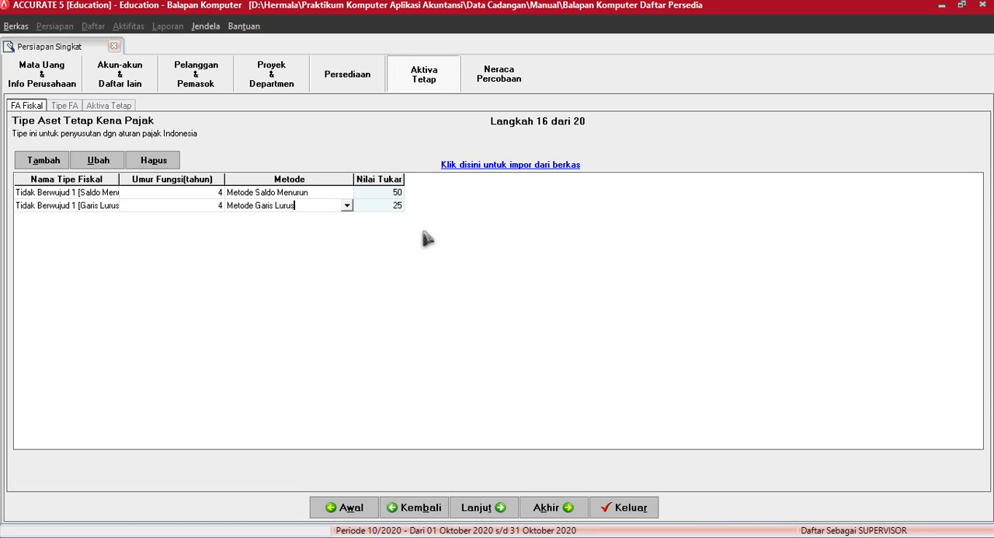
click(367, 202)
key(Return)
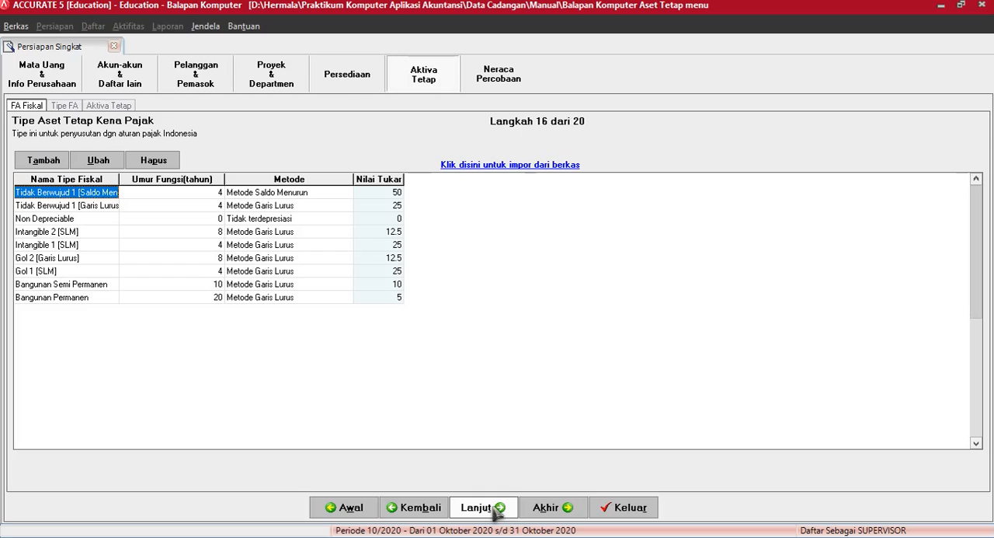
Step: Proceed to the fixed asset types and add "Gedung Permanen" with the tax type Bangunan Permanen
click(497, 511)
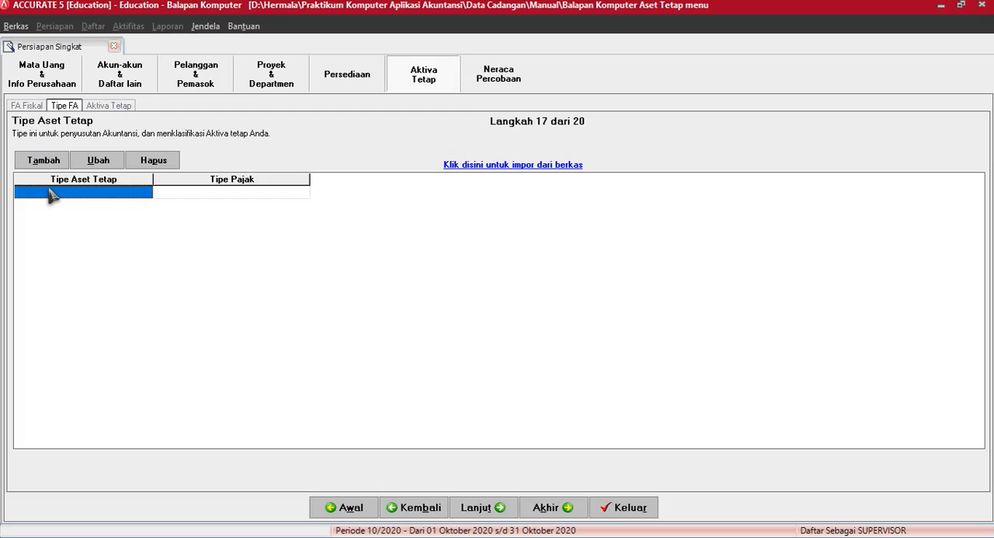
text(Gedun)
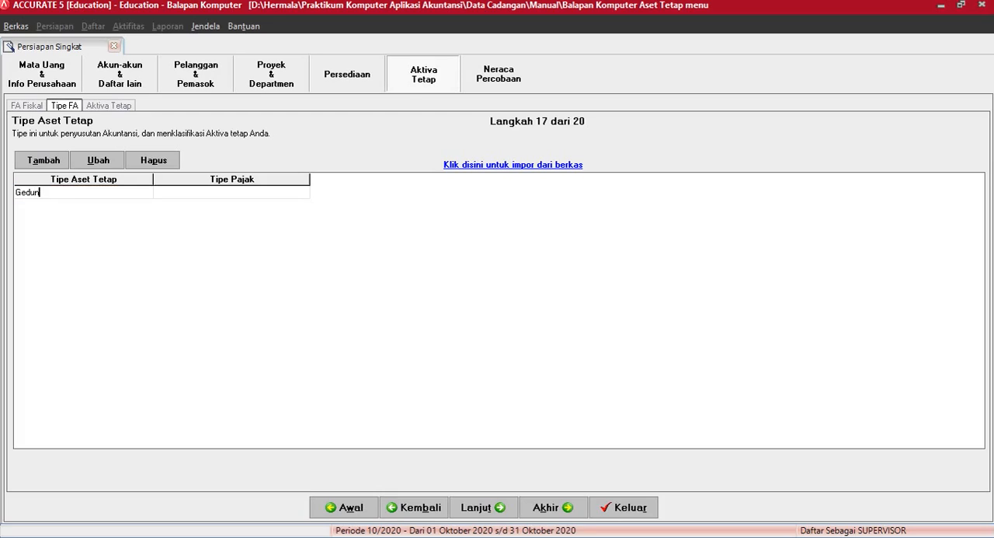
text(g Permanen)
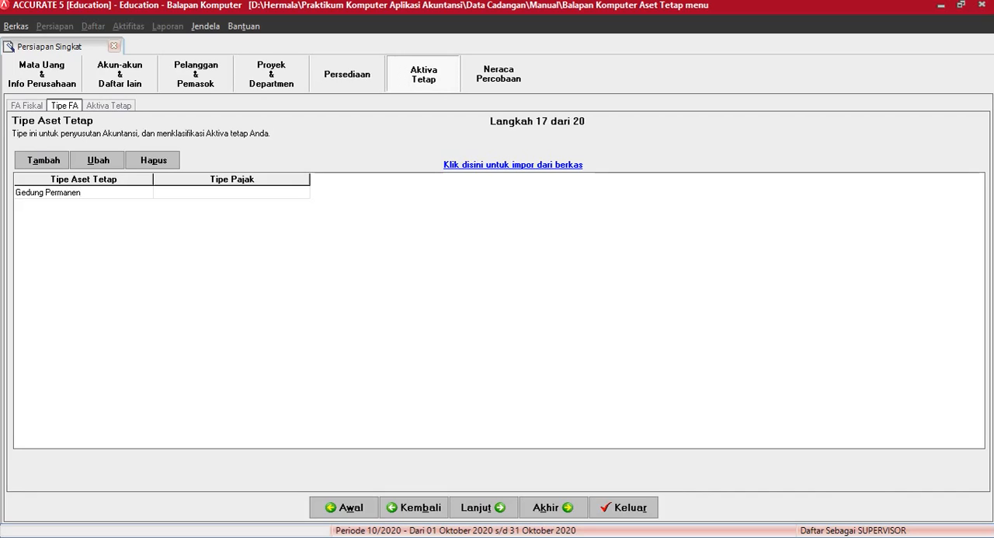
key(Tab)
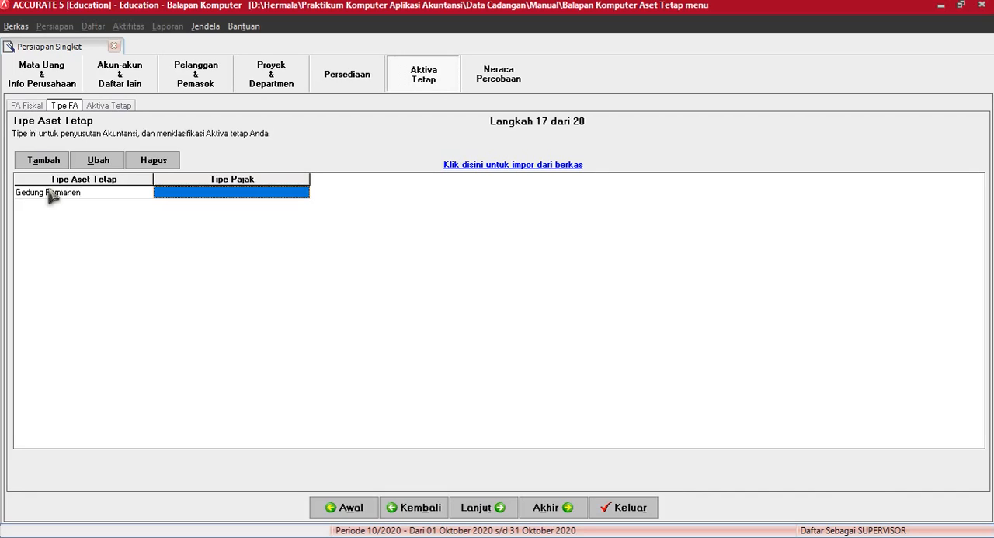
click(206, 196)
click(302, 193)
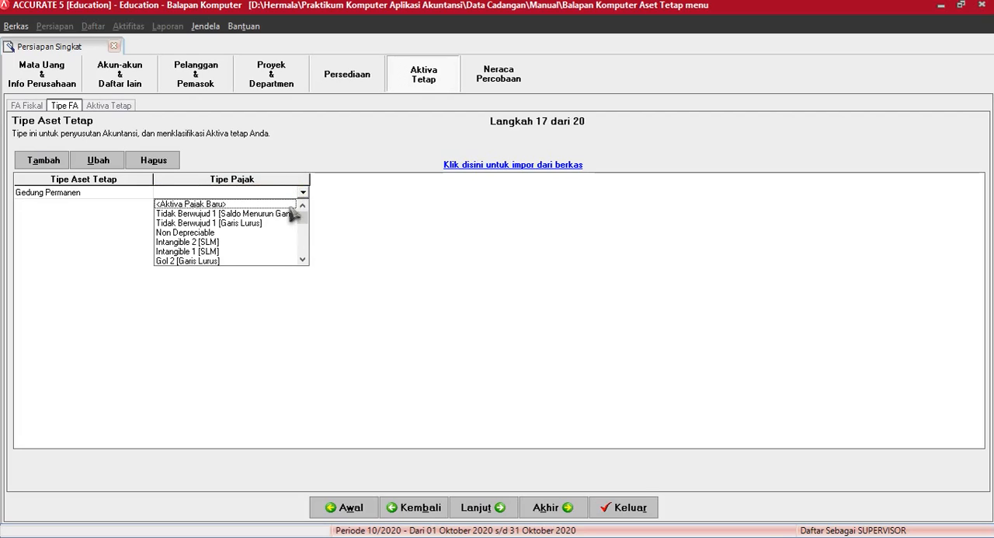
click(303, 260)
click(303, 260)
click(303, 259)
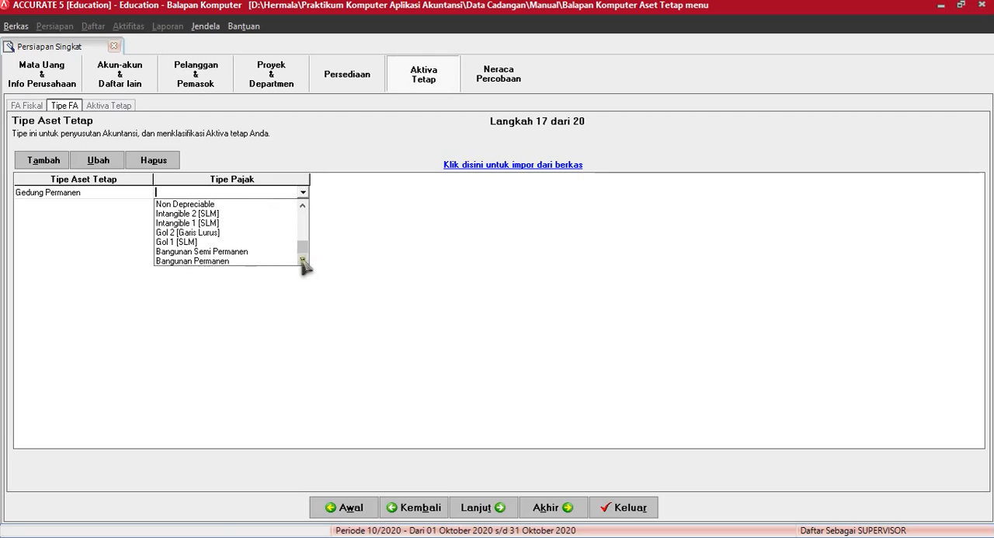
click(227, 261)
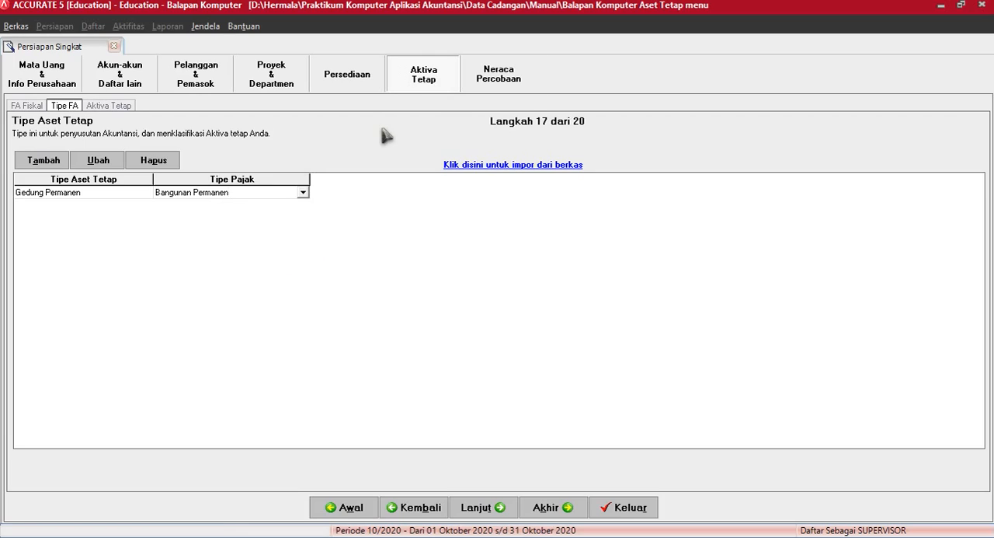
key(Tab)
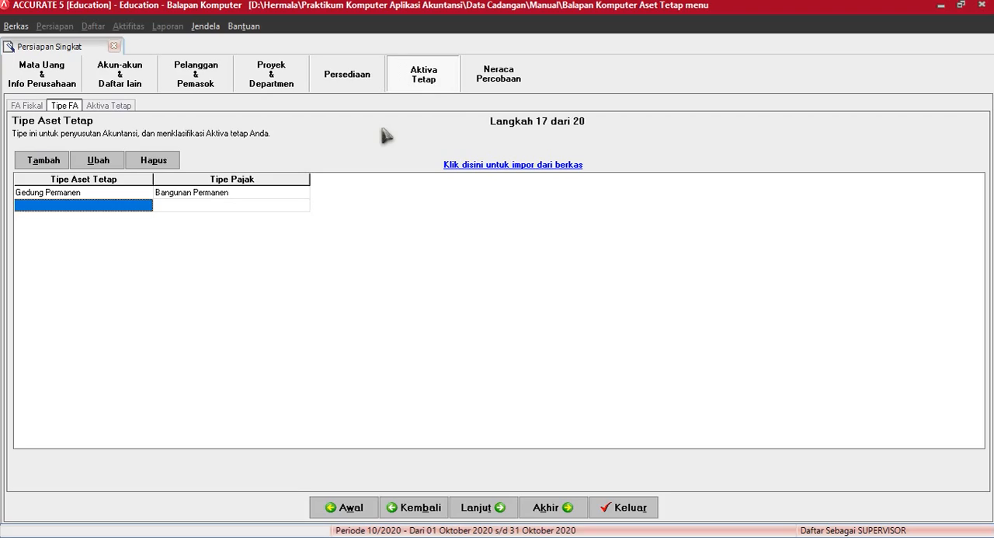
Step: Add the fixed asset type "Intangible Asset" with the tax type Intangible 2 [SLM]
text(Intangi)
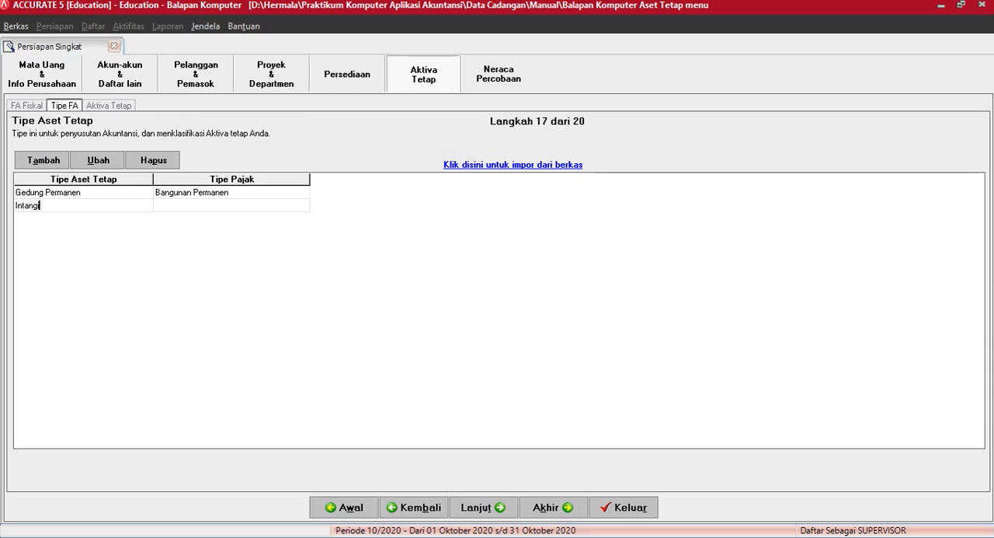
text(ble Asset)
key(Tab)
click(302, 207)
click(303, 205)
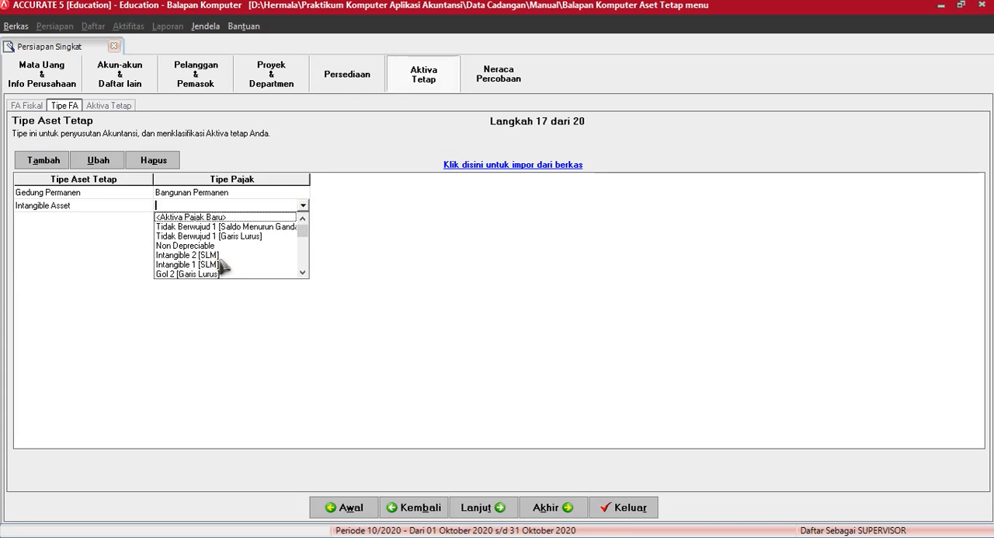
click(303, 272)
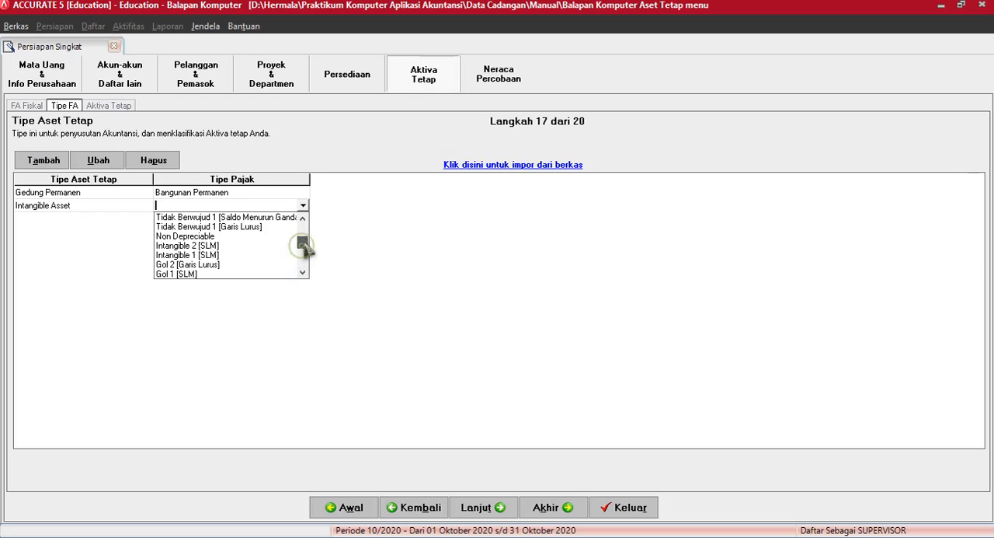
click(192, 247)
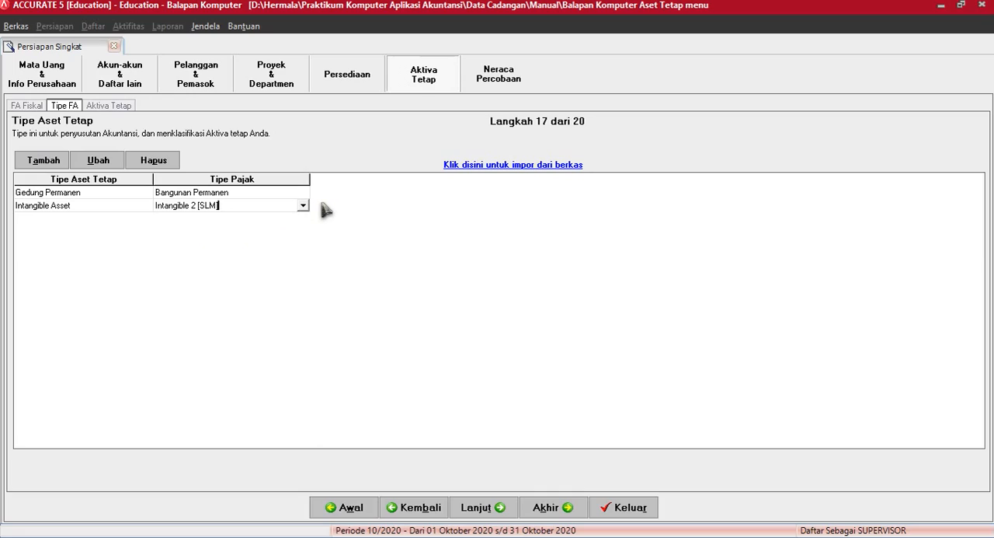
key(Tab)
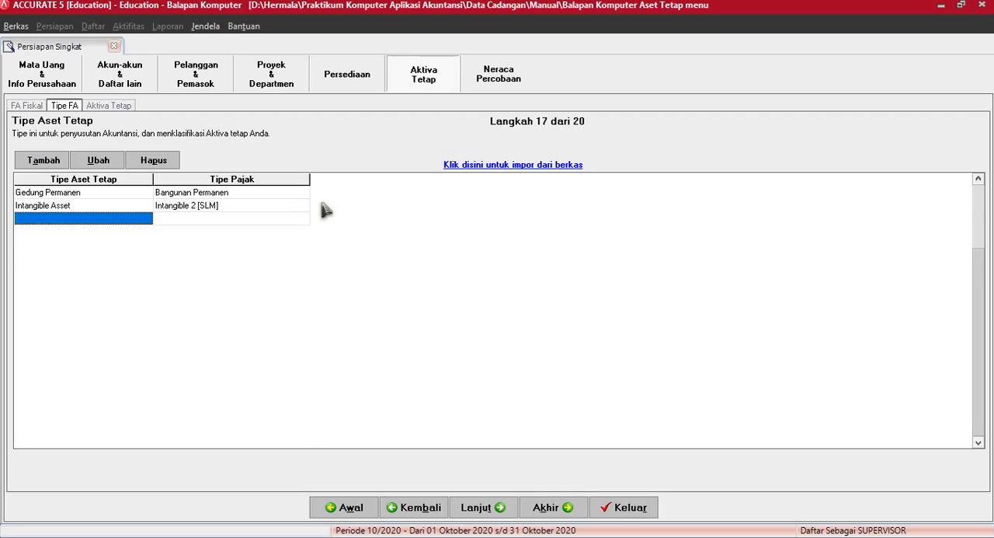
Step: Add the fixed asset type "Kendaraan 1" with the tax type Gol 1 [SLM]
text(Kendara)
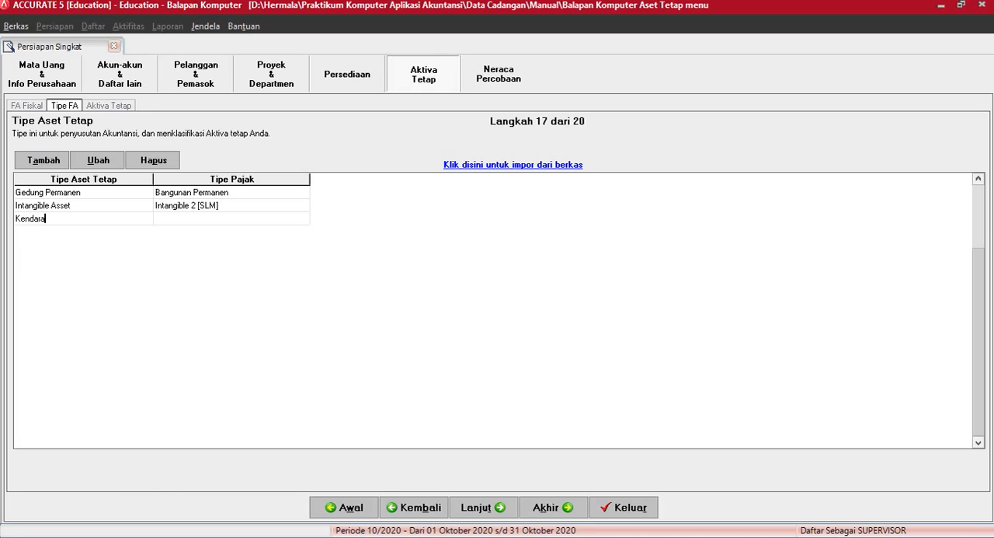
text(an 1)
key(Tab)
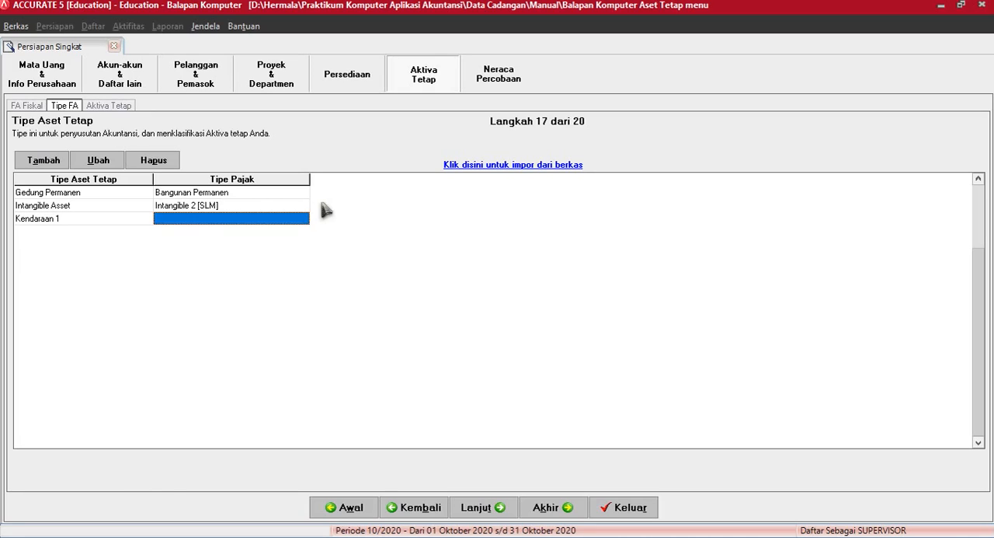
click(304, 219)
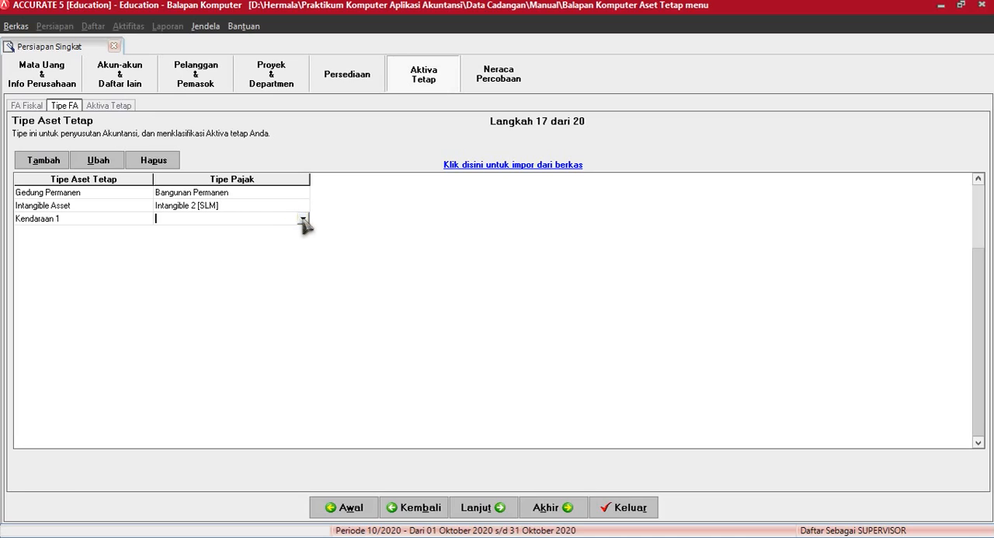
click(303, 219)
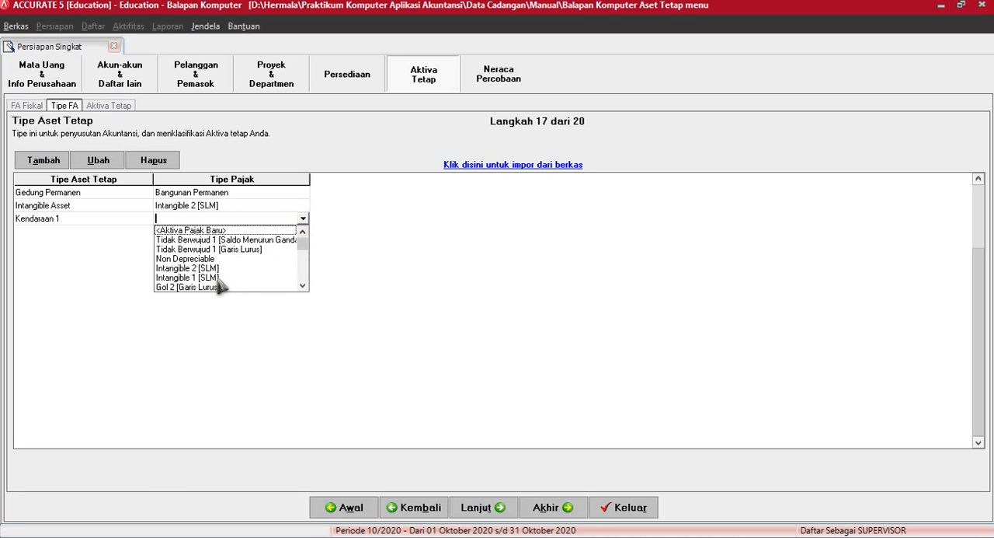
click(302, 285)
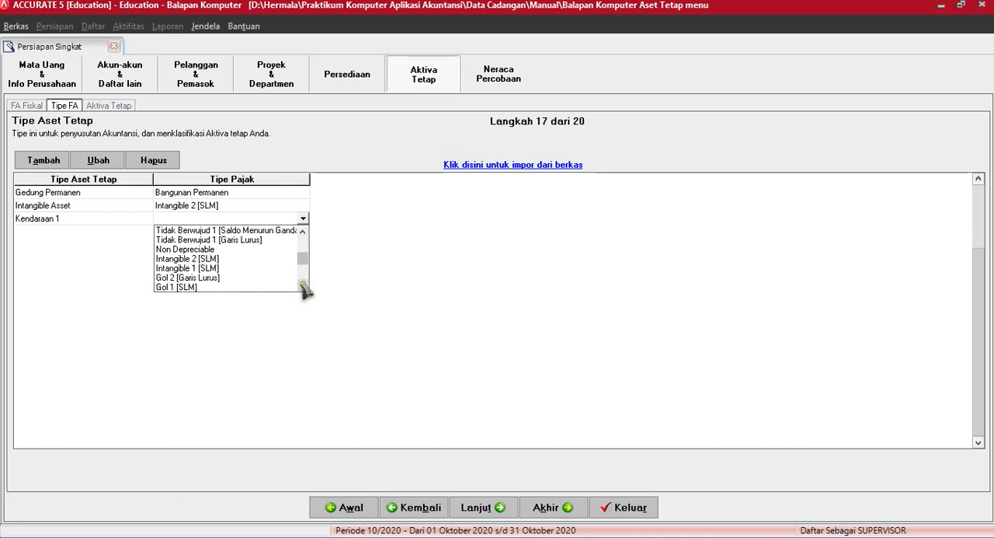
click(302, 285)
click(176, 277)
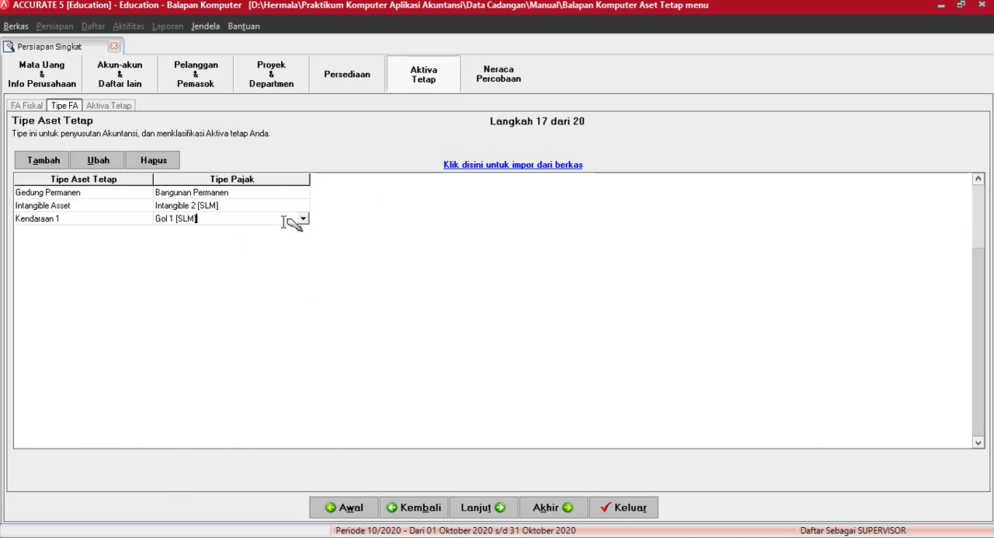
key(Tab)
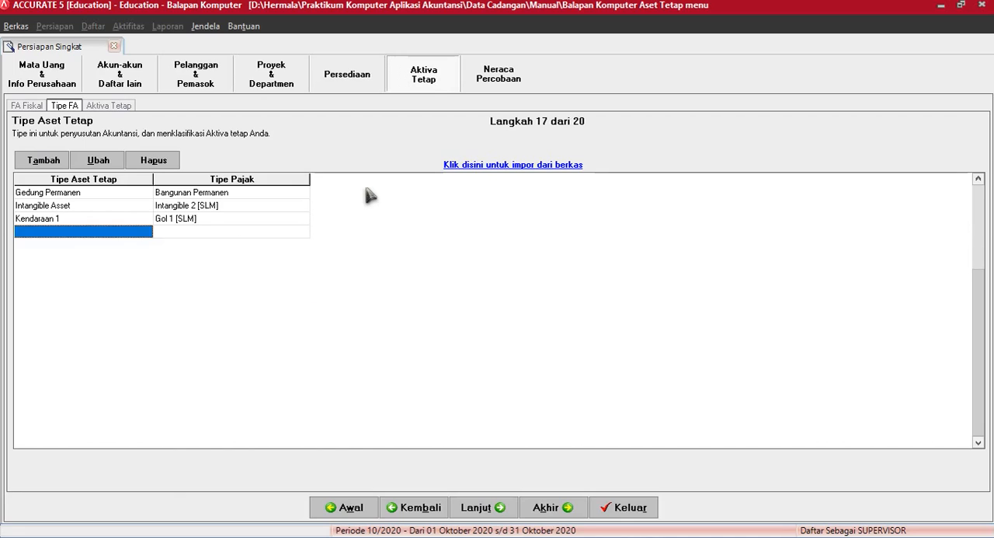
Step: Add the fixed asset type "Non Depreciable" with the tax type Non Depreciable
text(Non)
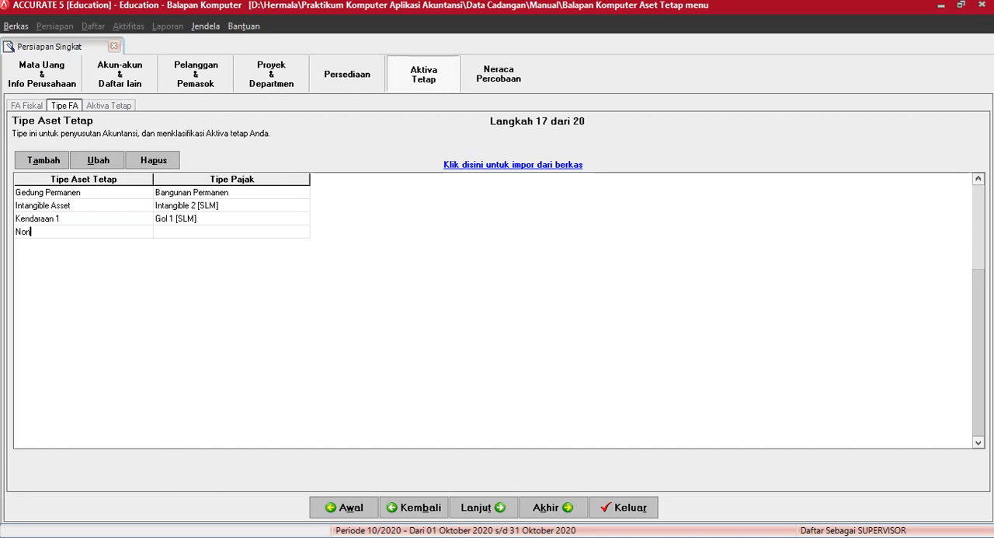
text( Depreciable)
key(Tab)
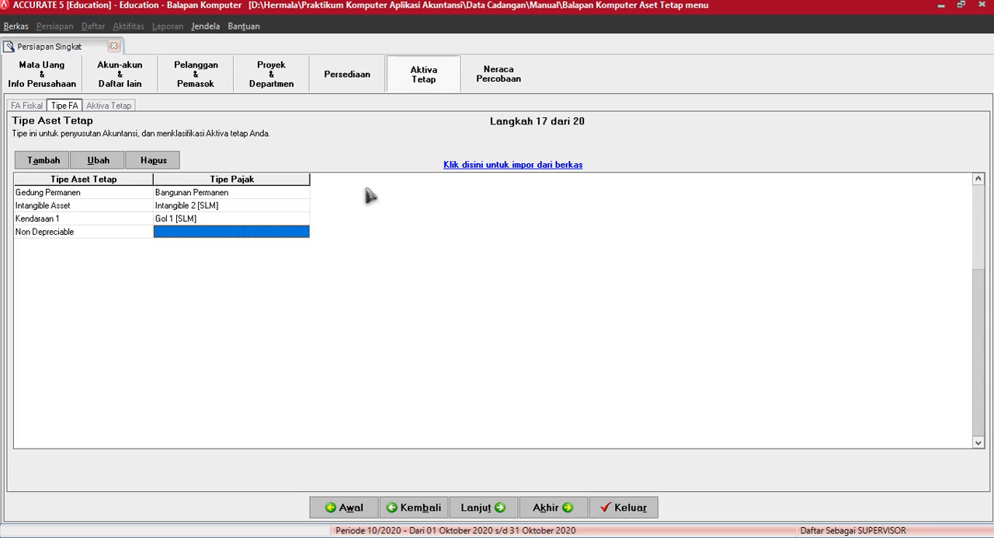
click(303, 233)
click(303, 231)
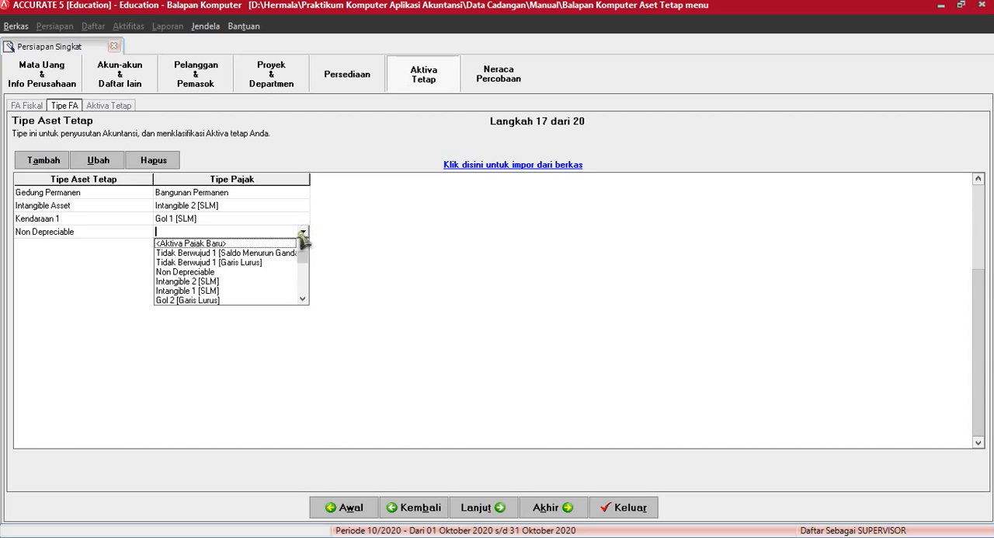
click(209, 272)
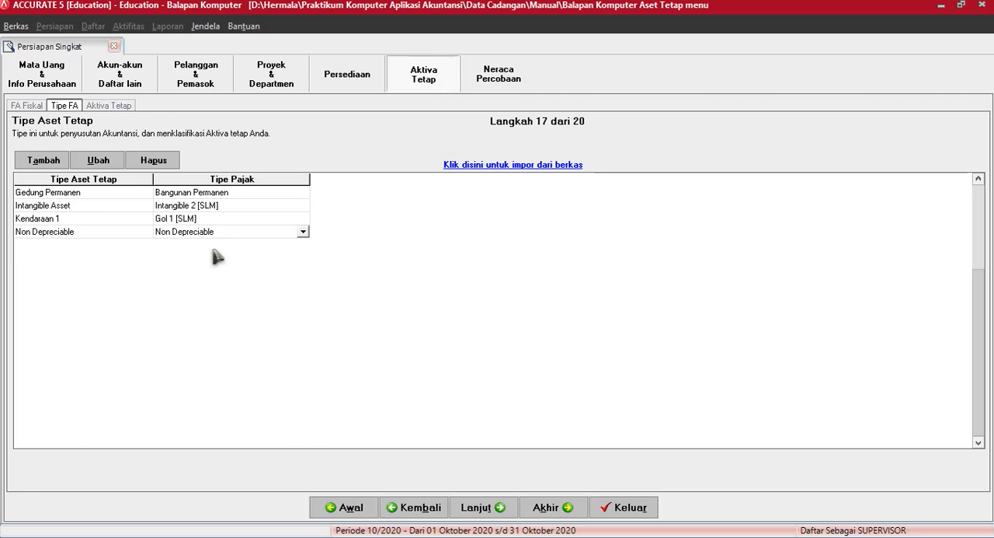
key(Tab)
scroll(215, 250, up, 2)
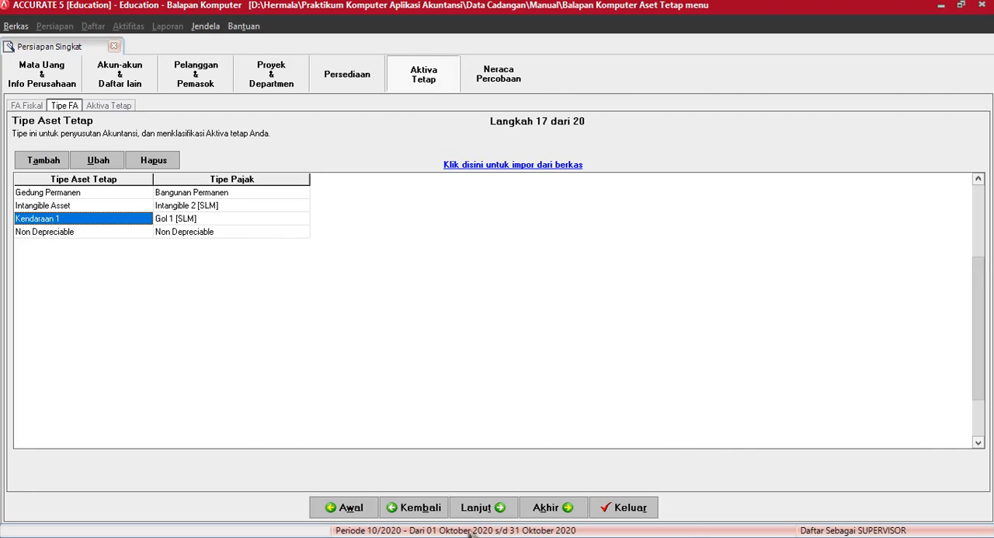
Step: Proceed to the fixed asset list and start a new asset with code "GD 01" and asset type Gedung Permanen
click(479, 509)
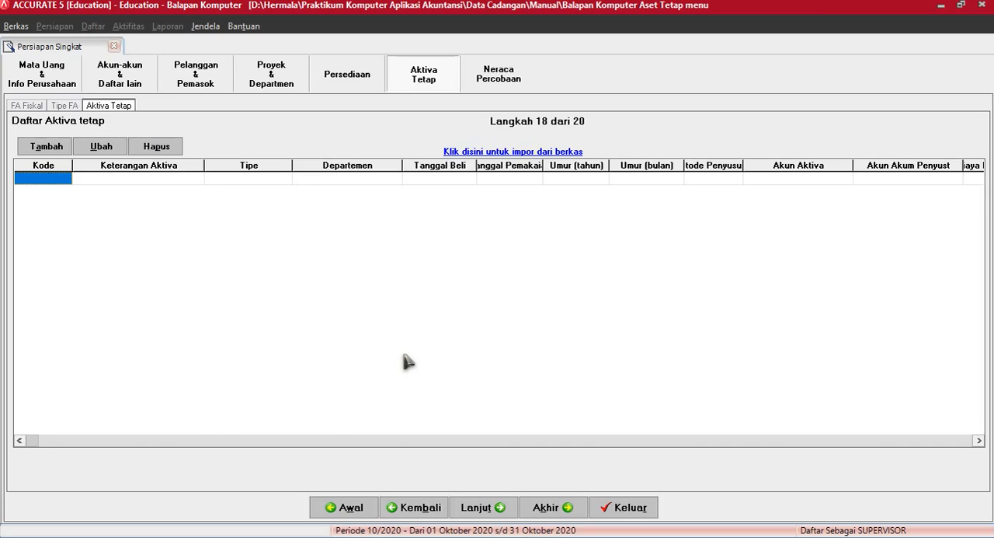
click(47, 148)
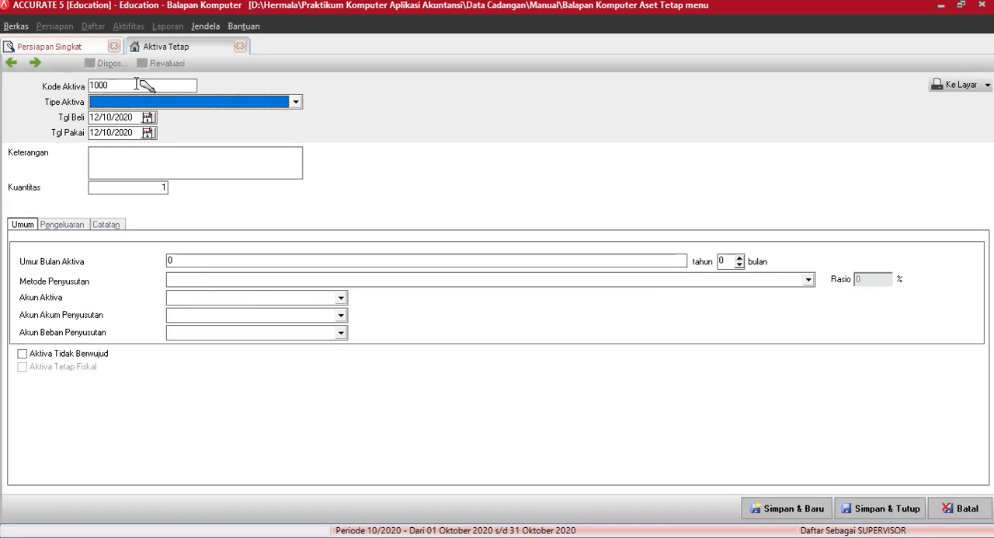
click(136, 83)
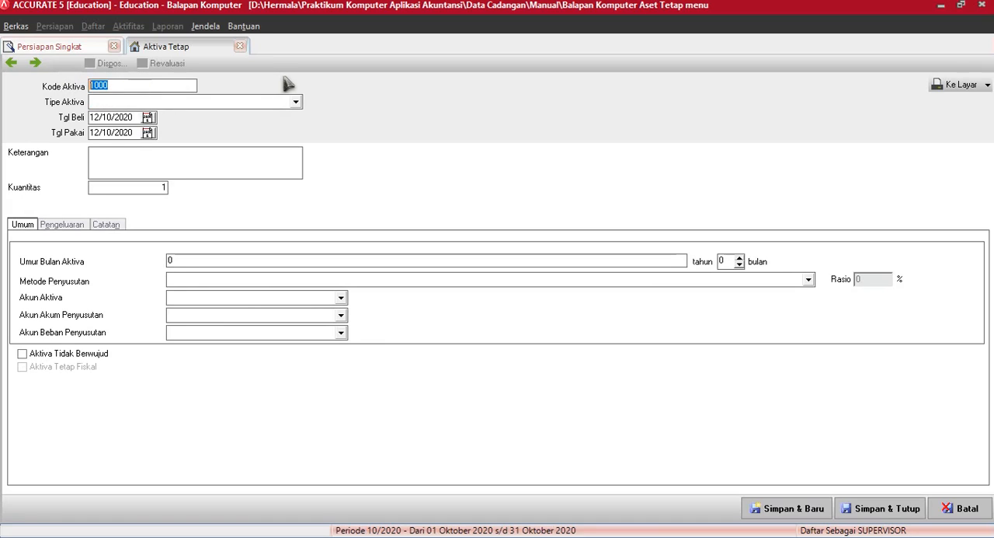
text(GD 01)
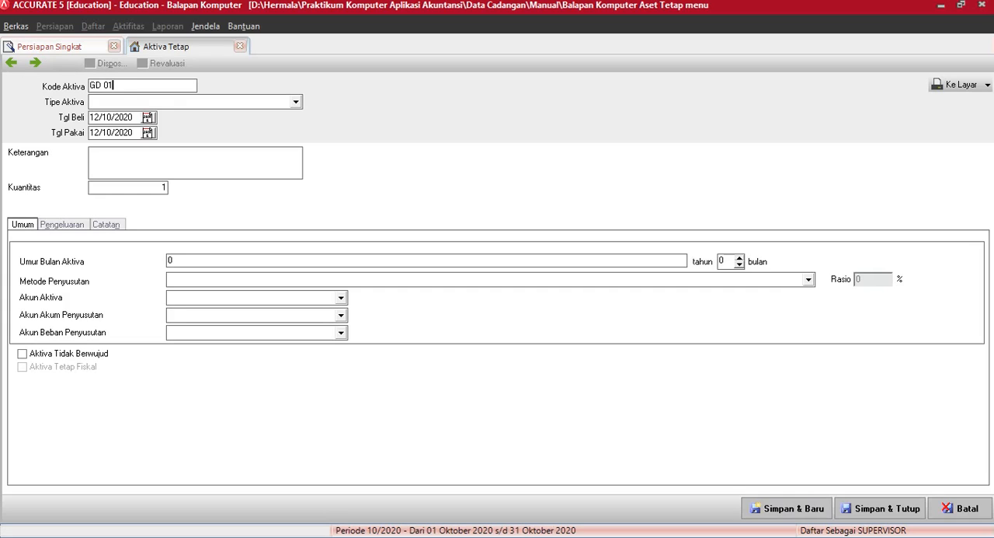
key(Tab)
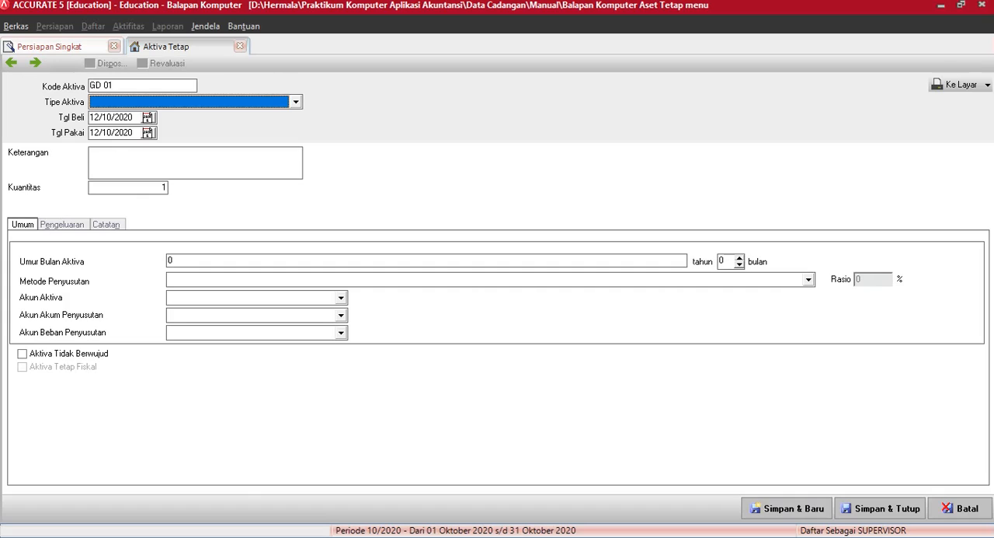
text(G)
key(Return)
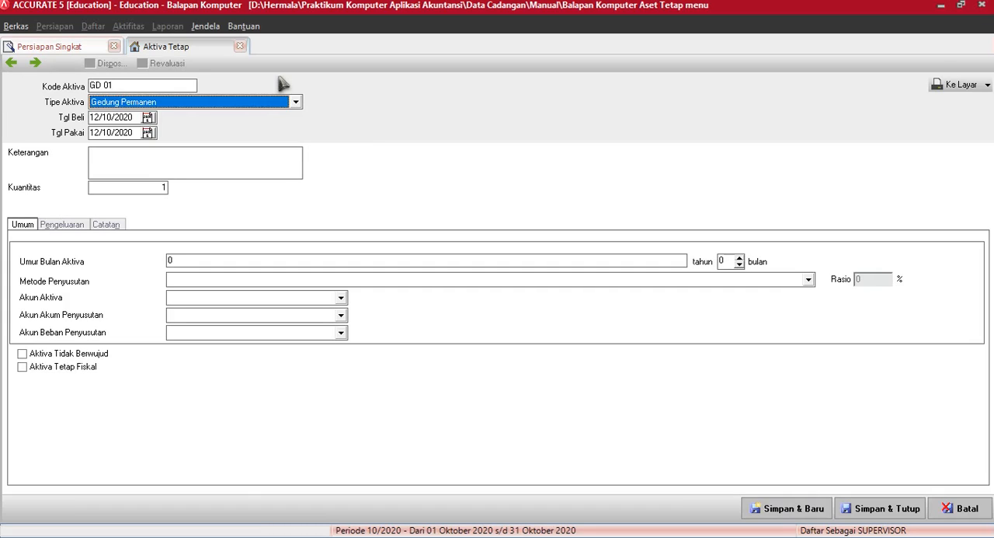
Step: Set the purchase date of asset GD 01 to 01/01/2016
key(Tab)
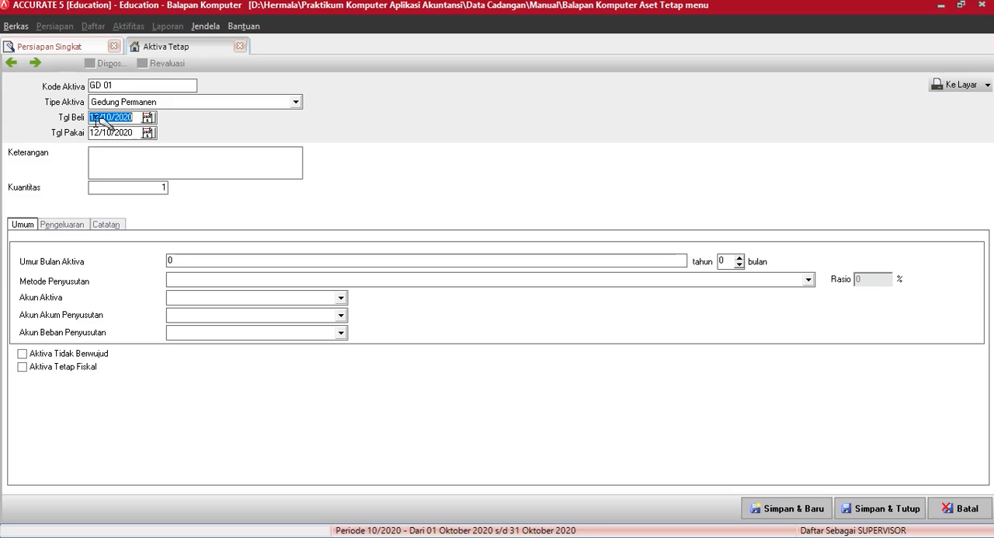
click(148, 117)
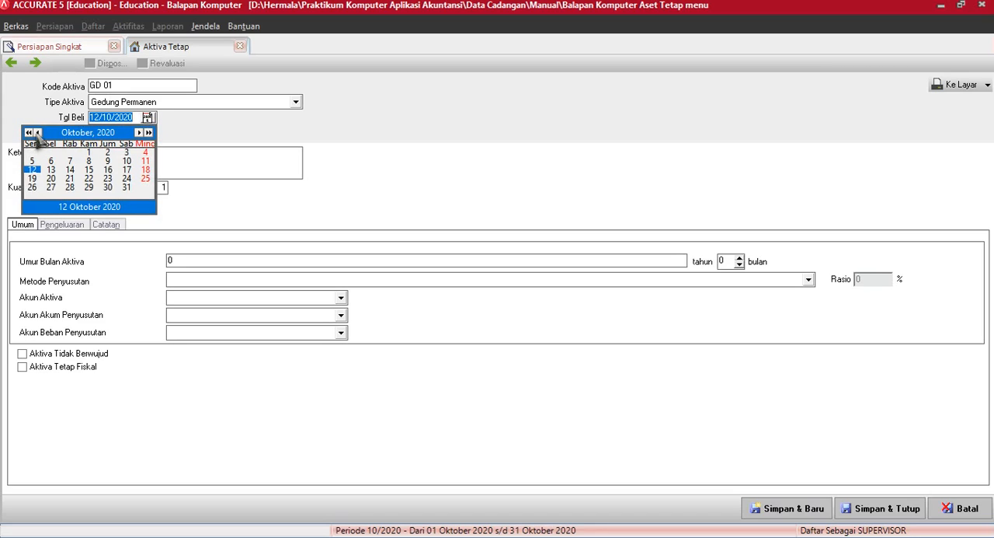
click(139, 133)
click(139, 133)
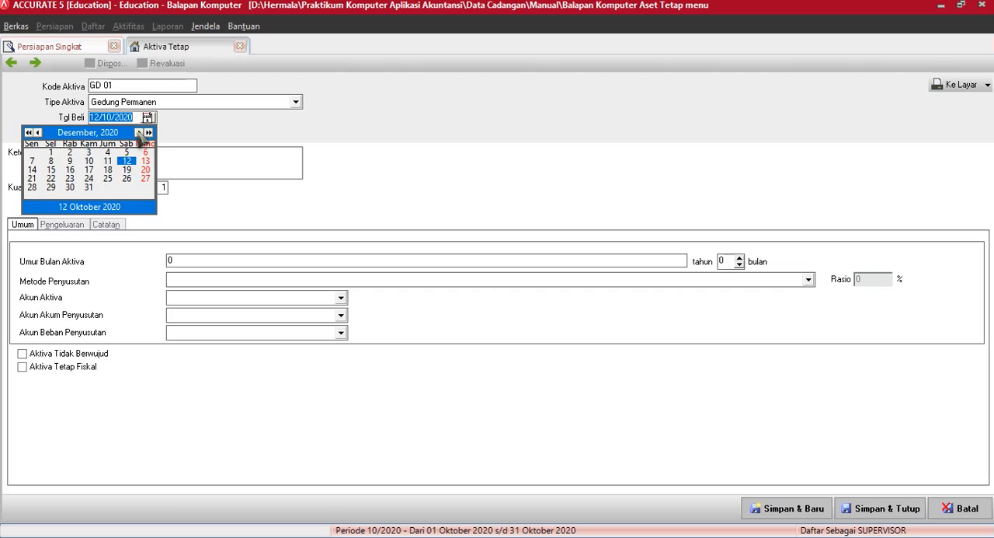
click(139, 133)
click(28, 133)
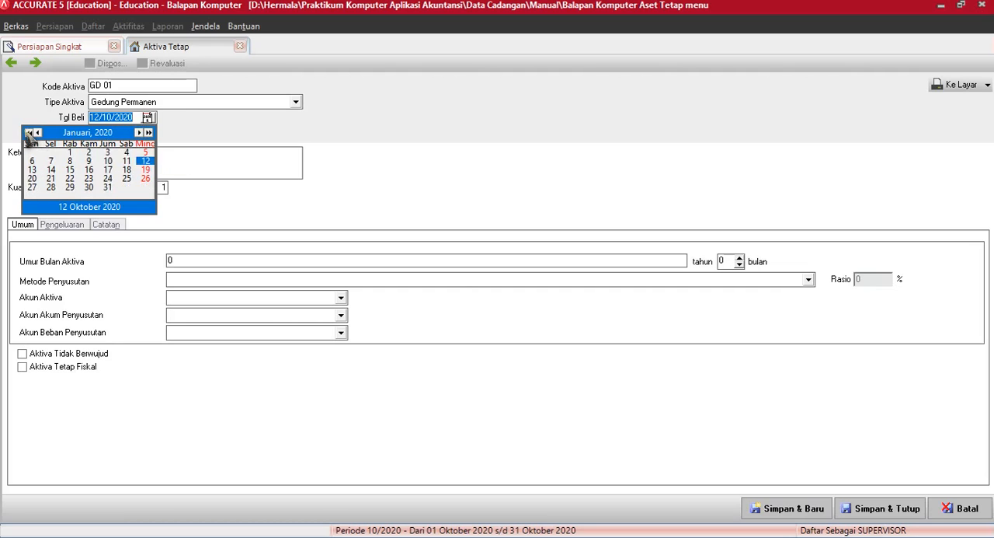
click(28, 133)
click(28, 133)
click(28, 133)
click(28, 133)
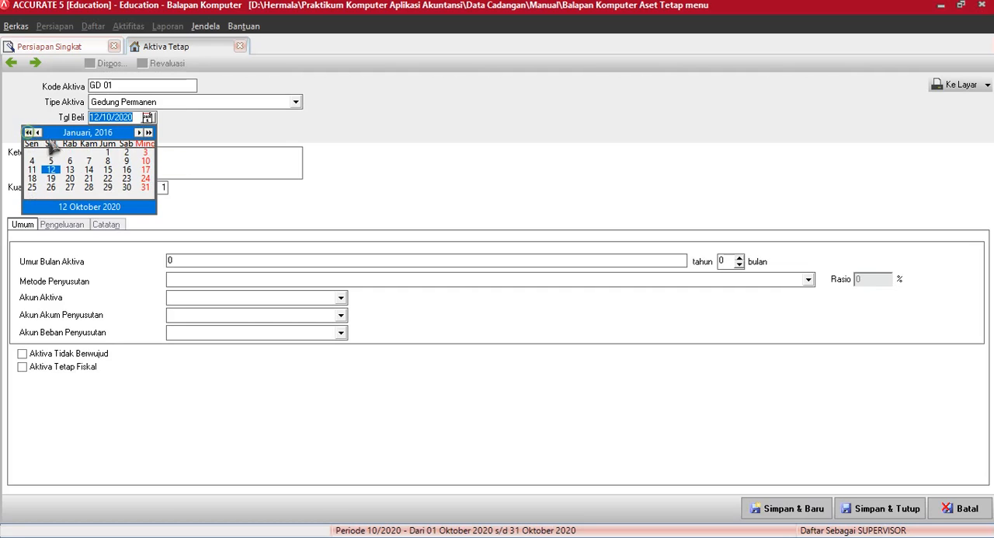
click(108, 152)
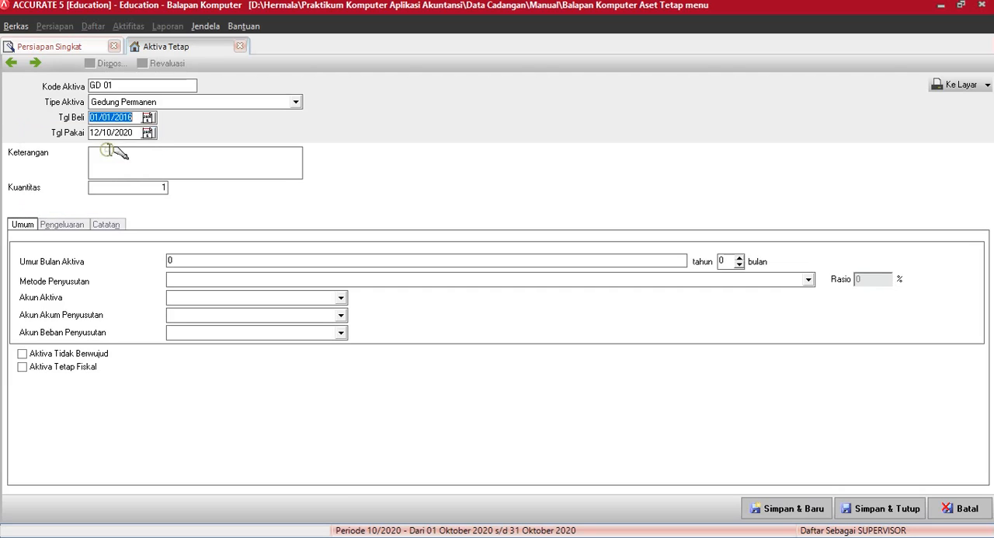
Step: Set the usage date of asset GD 01 to 29/02/2016
click(146, 133)
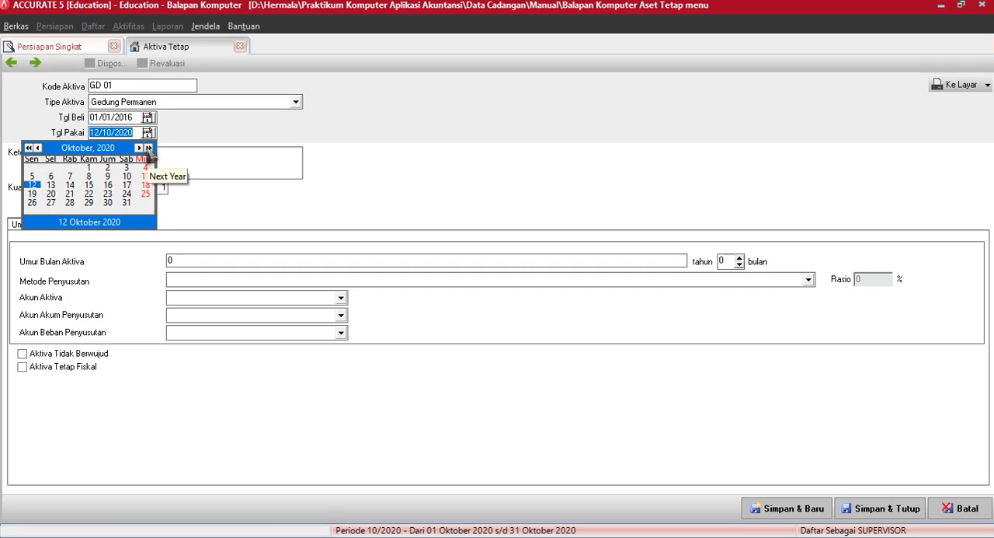
click(149, 147)
click(148, 148)
click(148, 148)
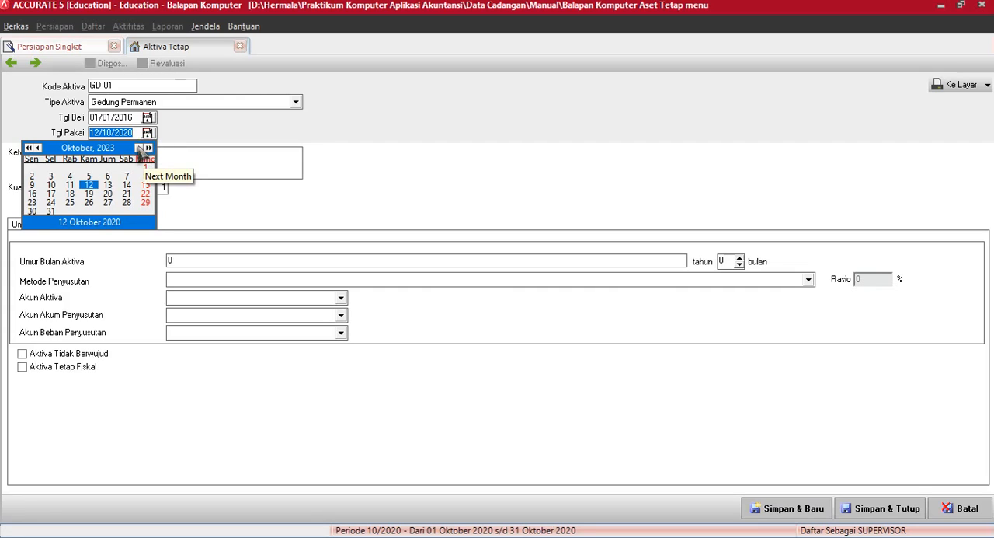
click(140, 148)
click(140, 148)
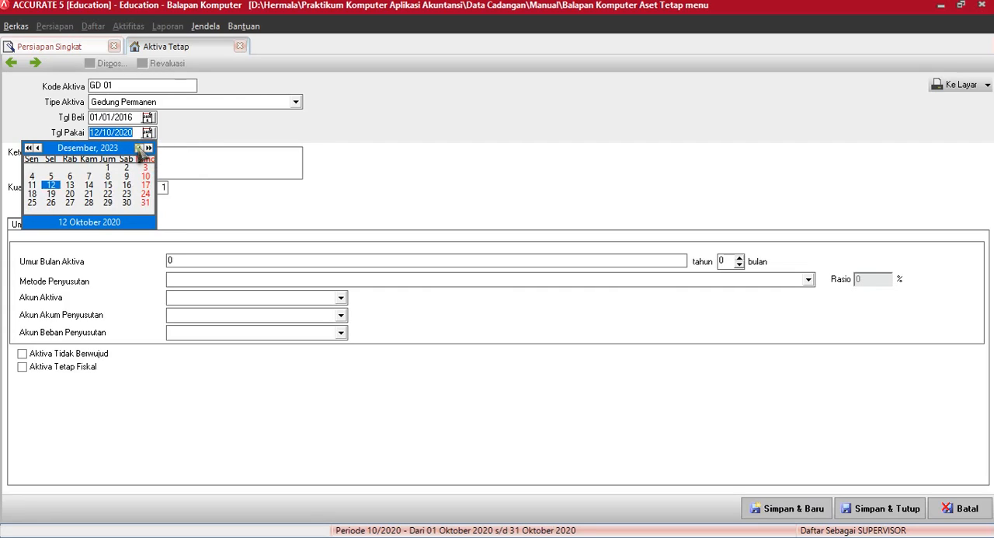
click(140, 148)
click(140, 148)
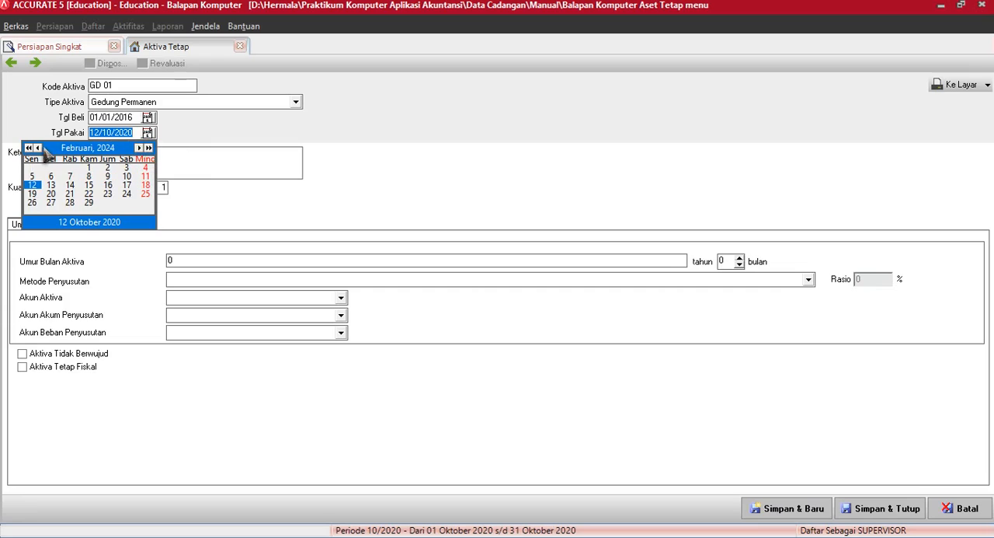
click(29, 148)
click(29, 147)
click(28, 148)
click(29, 147)
click(29, 148)
click(29, 147)
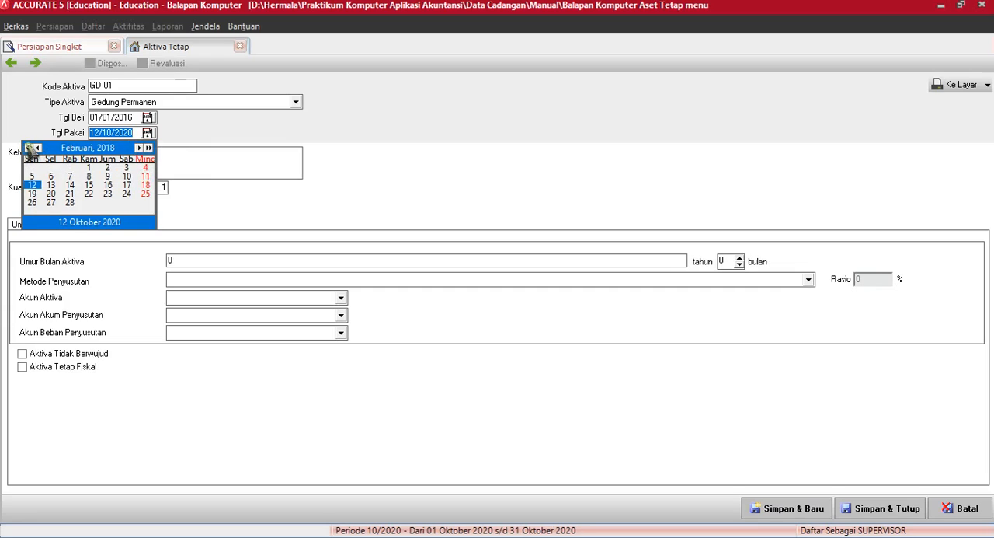
click(28, 148)
click(28, 148)
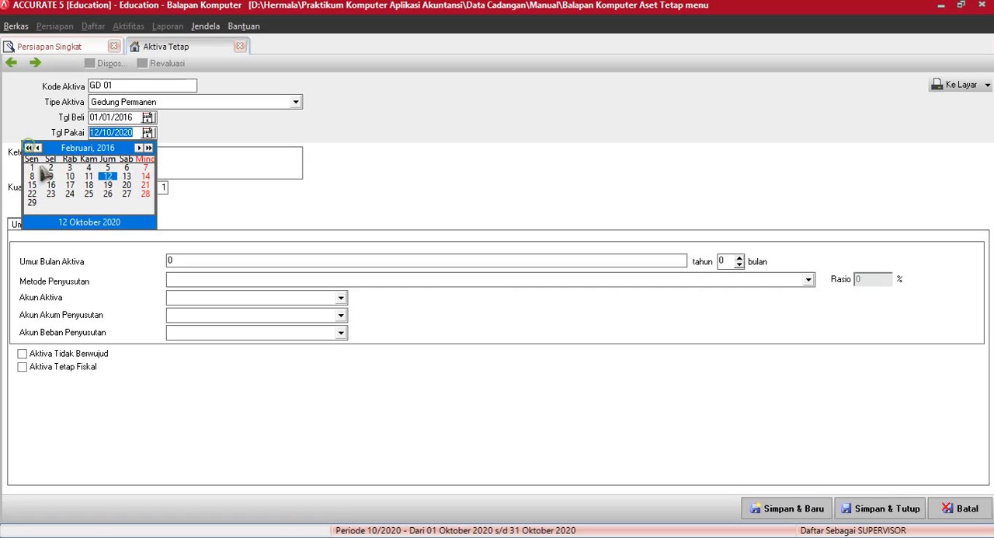
click(32, 202)
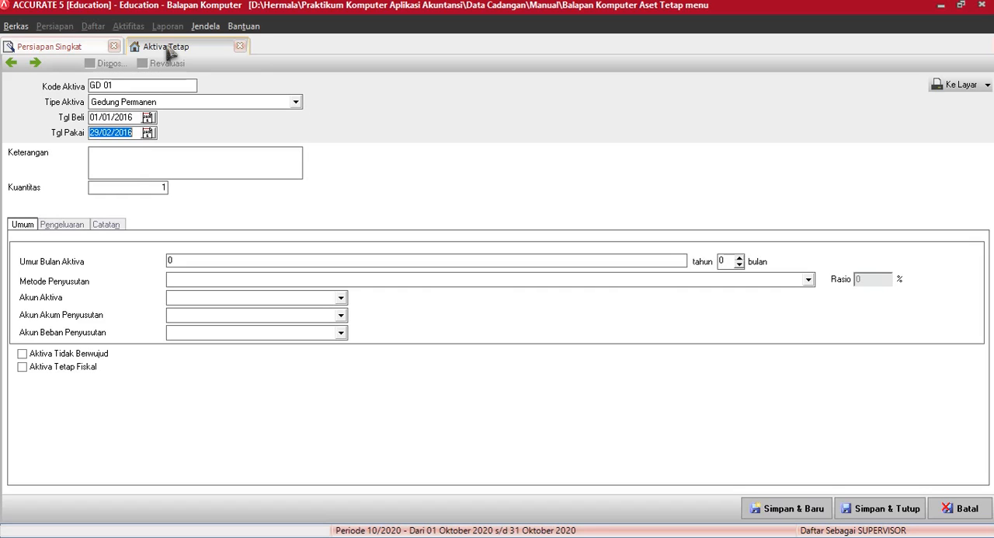
Step: Describe the asset as "Gedung" followed by its street address and city, and mark it as Aktiva Tetap Fiskal
click(126, 164)
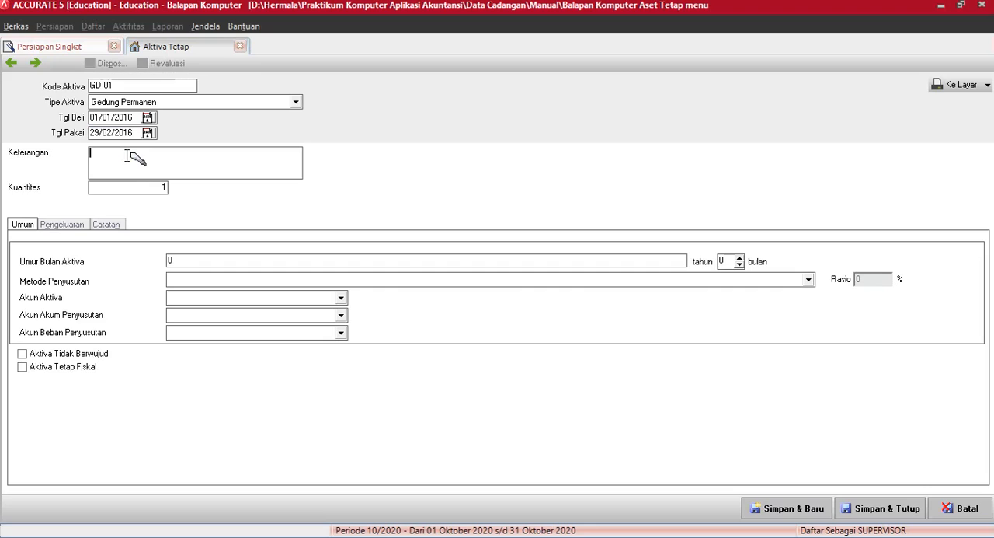
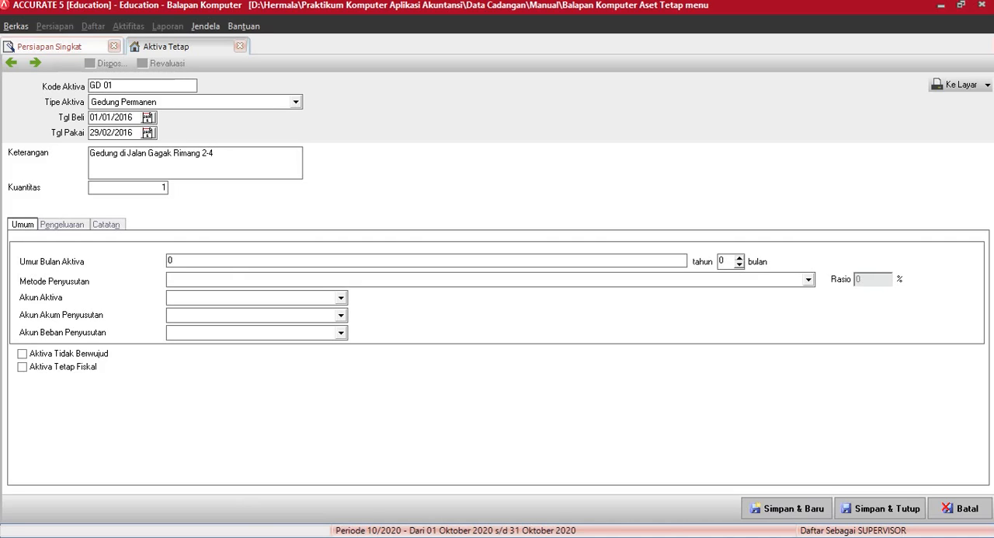
click(23, 369)
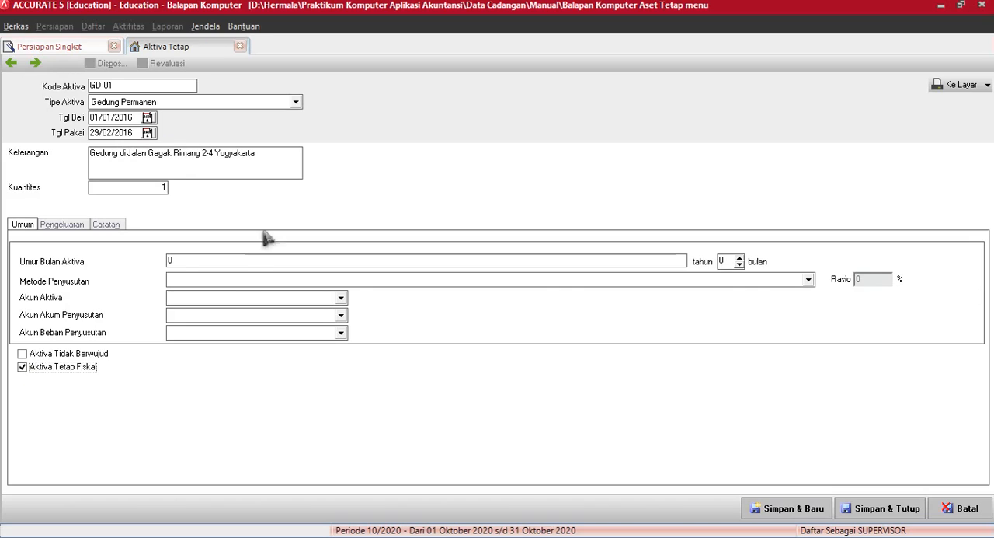
Step: Set the useful life of asset GD 01 to 20 years with the Metode Garis Lurus depreciation method
click(182, 261)
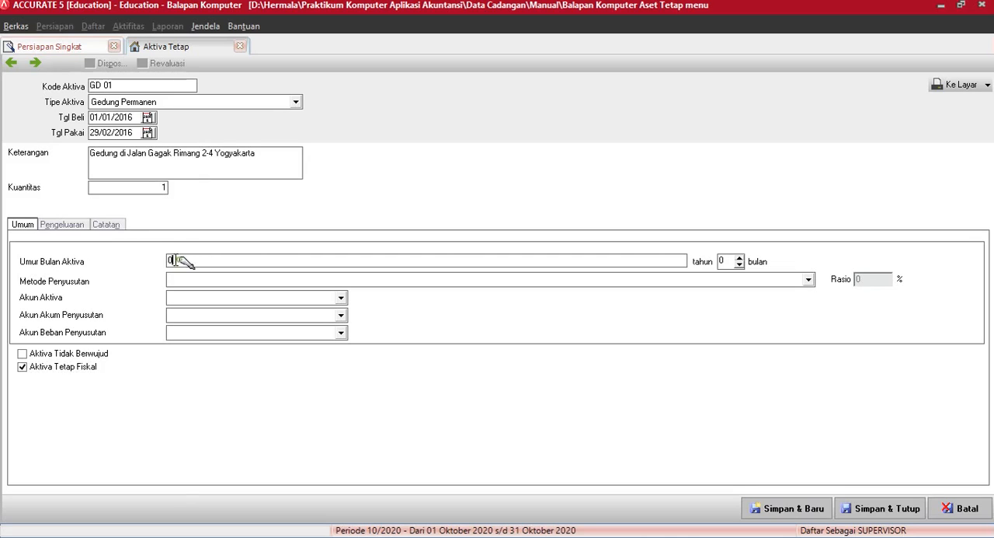
text(2)
key(Tab)
key(Tab)
text(M)
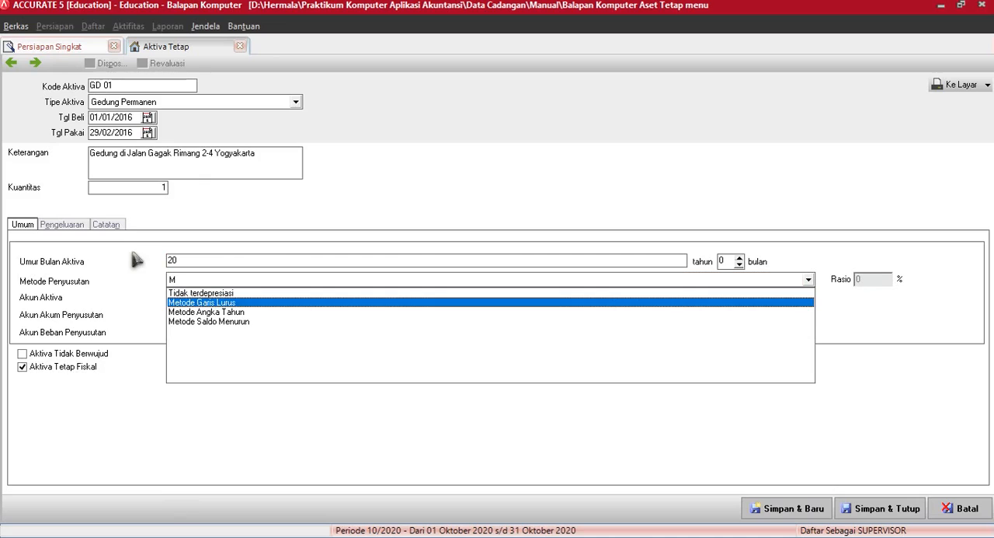
key(Return)
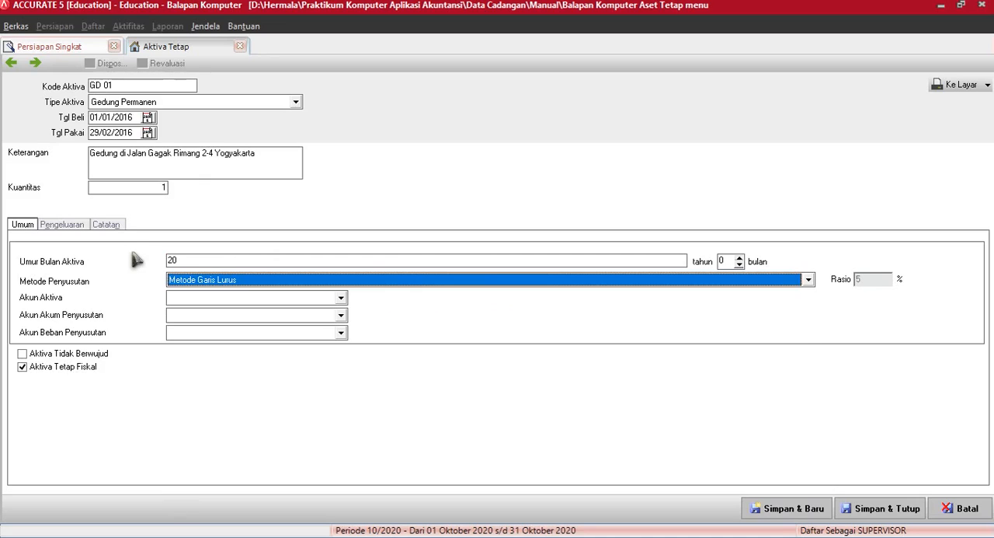
key(Tab)
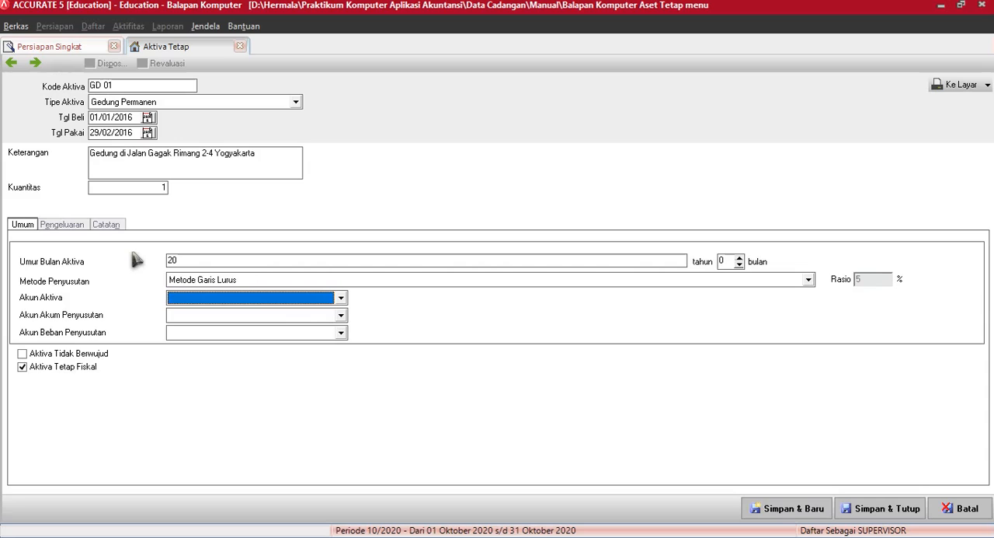
Step: Assign Gedung as the asset account, Akum Depresiasi Gedung as the accumulated depreciation account and Beban Depresiasi Gedung as the depreciation expense account
click(329, 298)
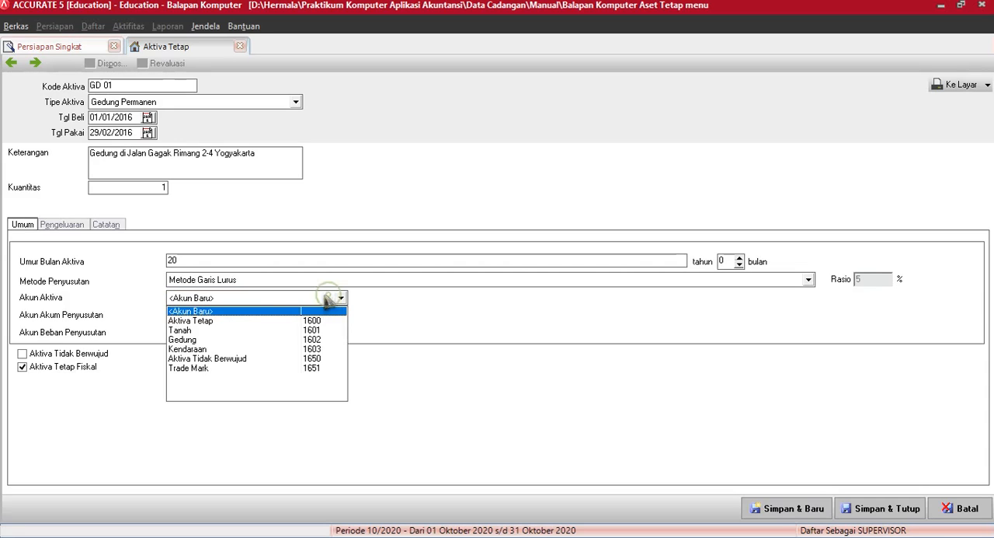
click(177, 336)
click(192, 316)
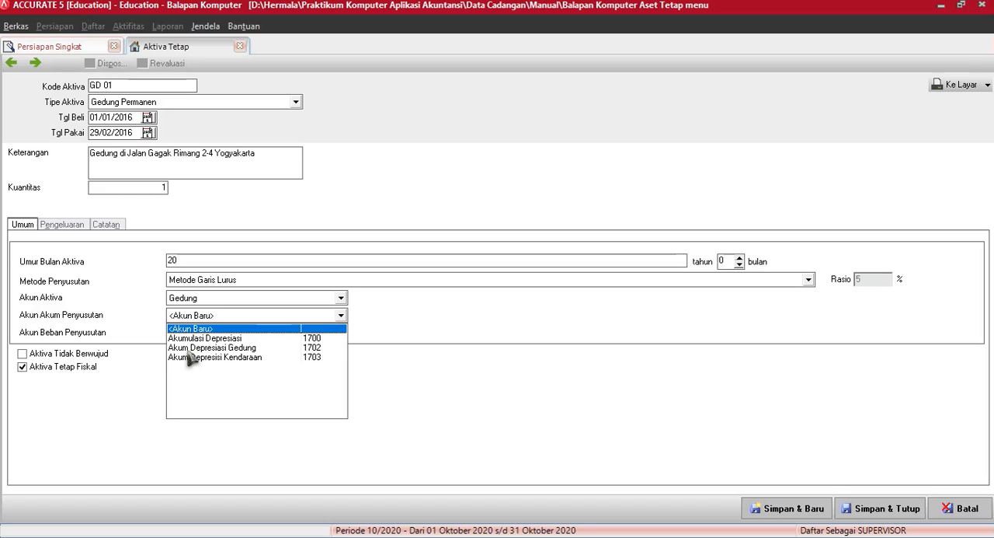
click(189, 348)
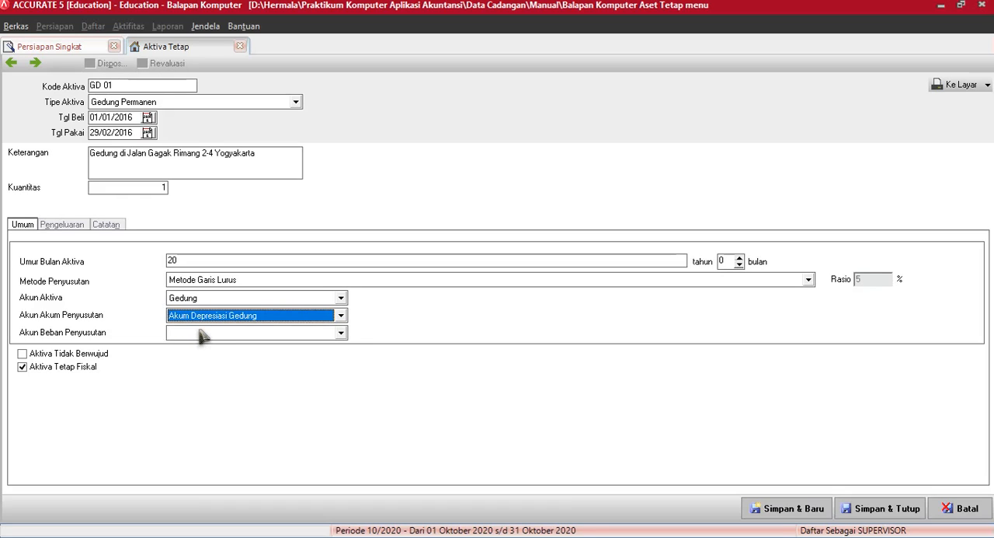
click(201, 334)
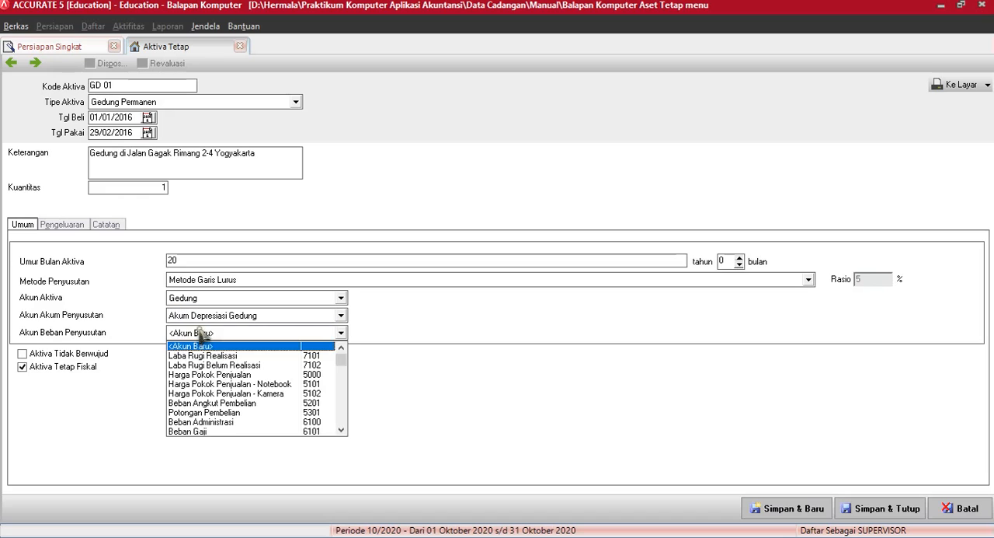
click(342, 431)
click(342, 430)
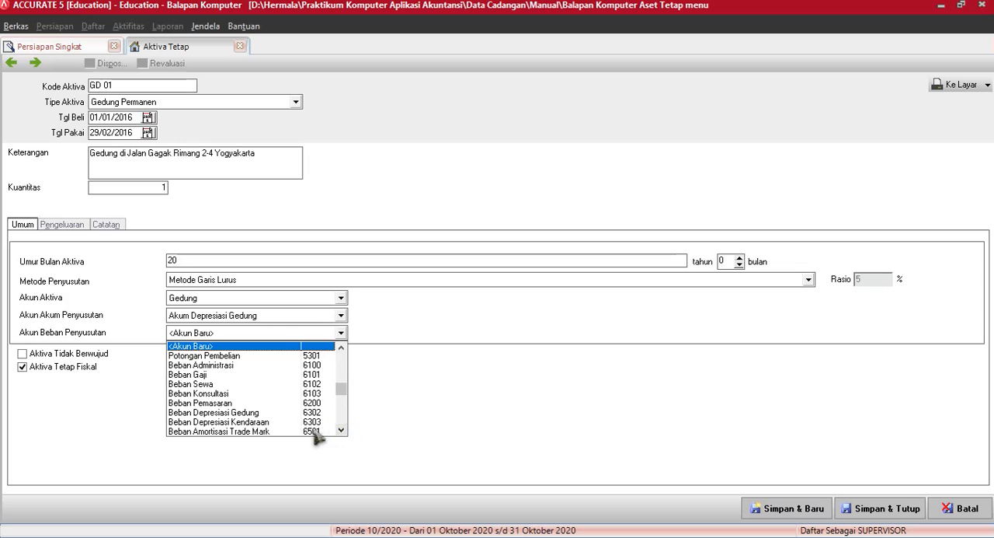
click(205, 411)
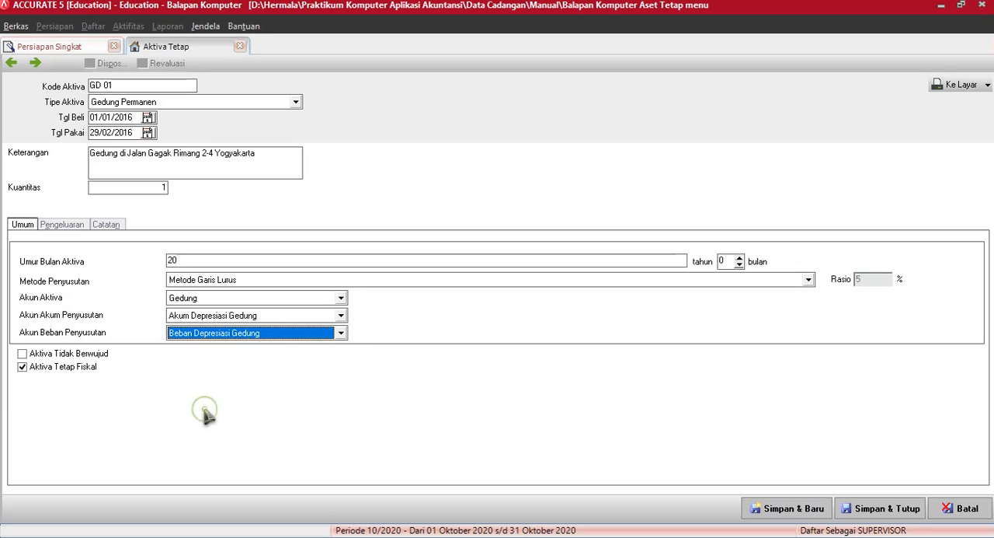
click(236, 310)
click(359, 329)
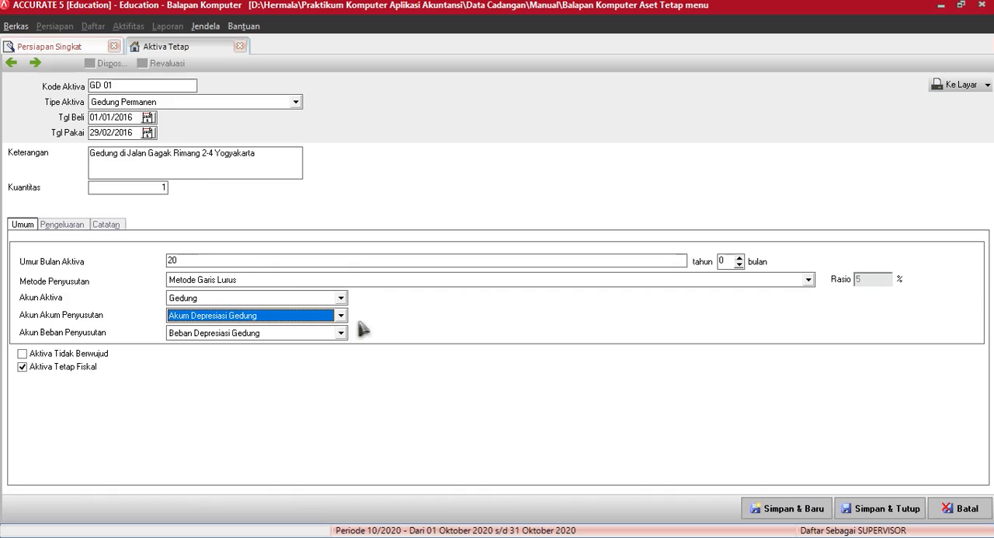
Step: Record an expenditure of 1,000,000,000 on account 3101 Opening Balance Equity for asset GD 01, and save and close the asset
click(65, 227)
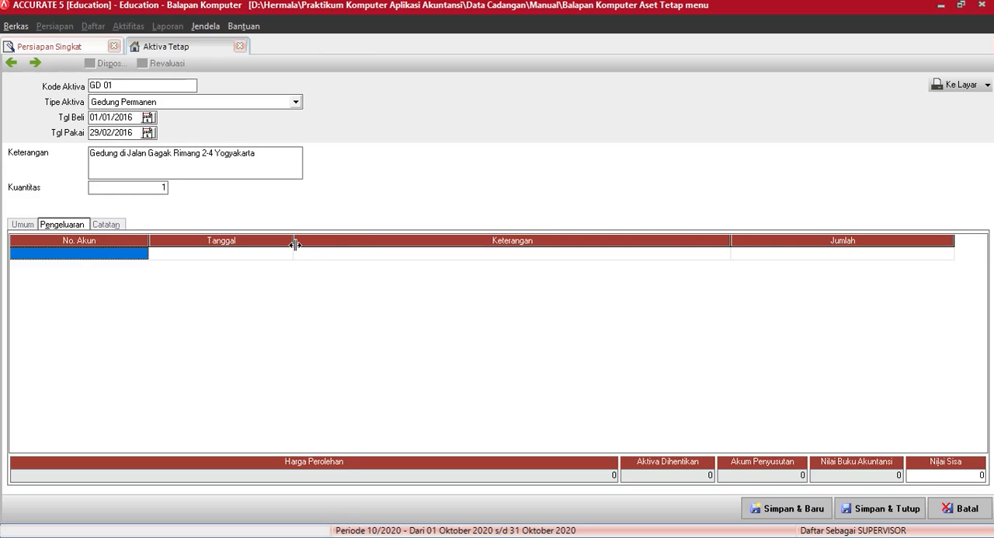
text(o)
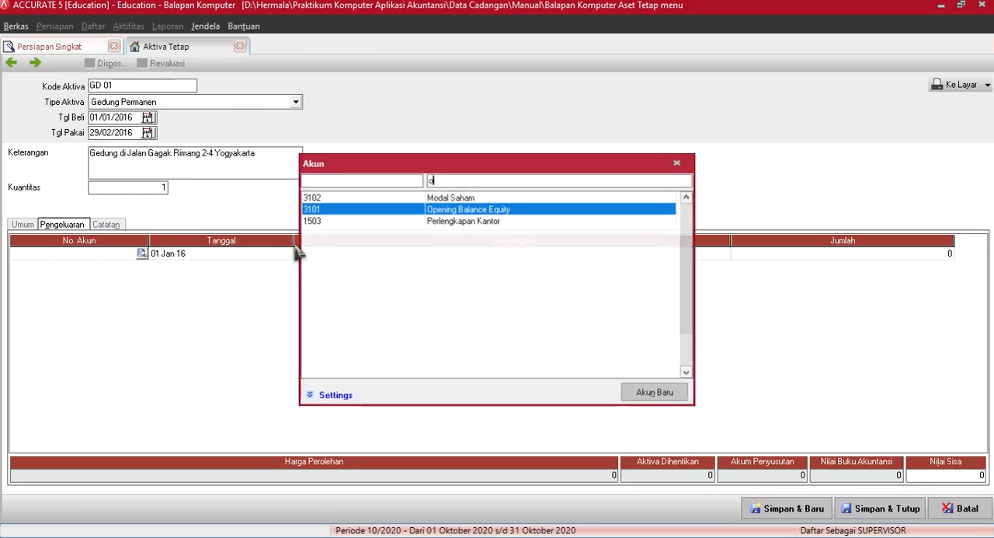
key(Return)
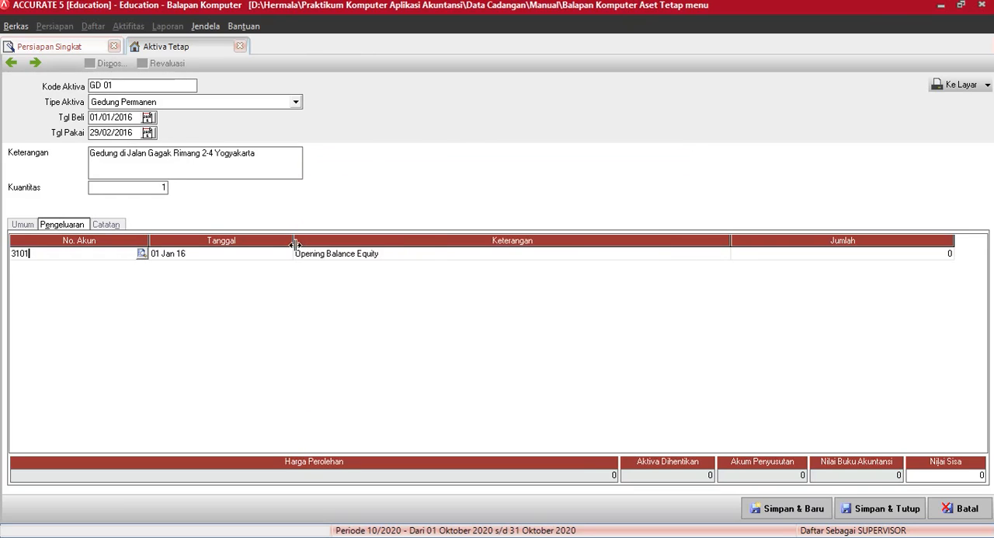
click(830, 256)
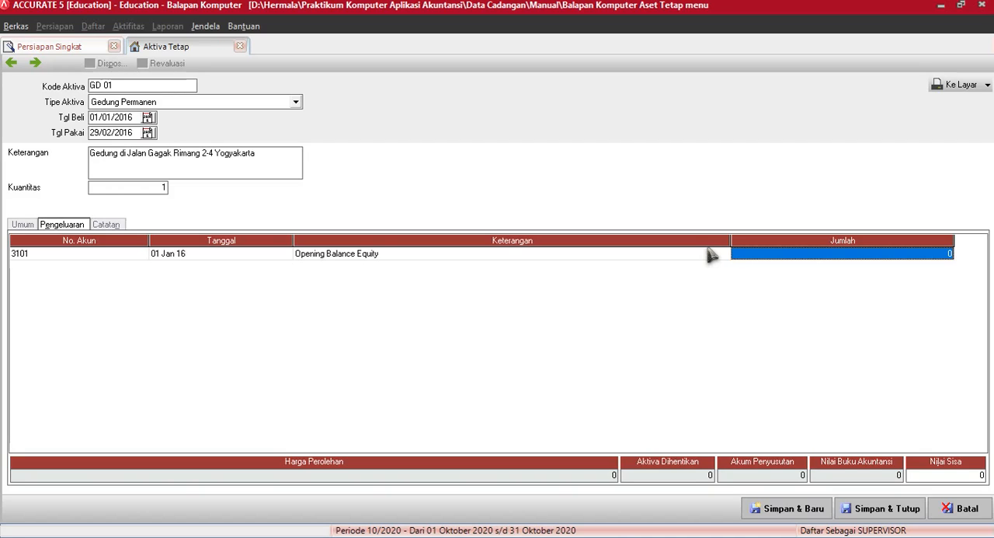
text(1000000000)
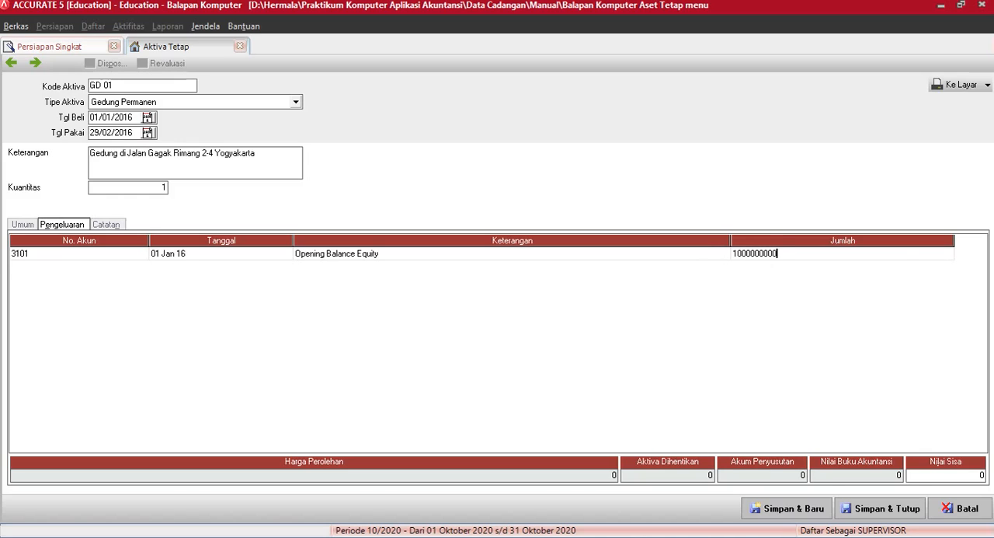
key(Return)
key(Up)
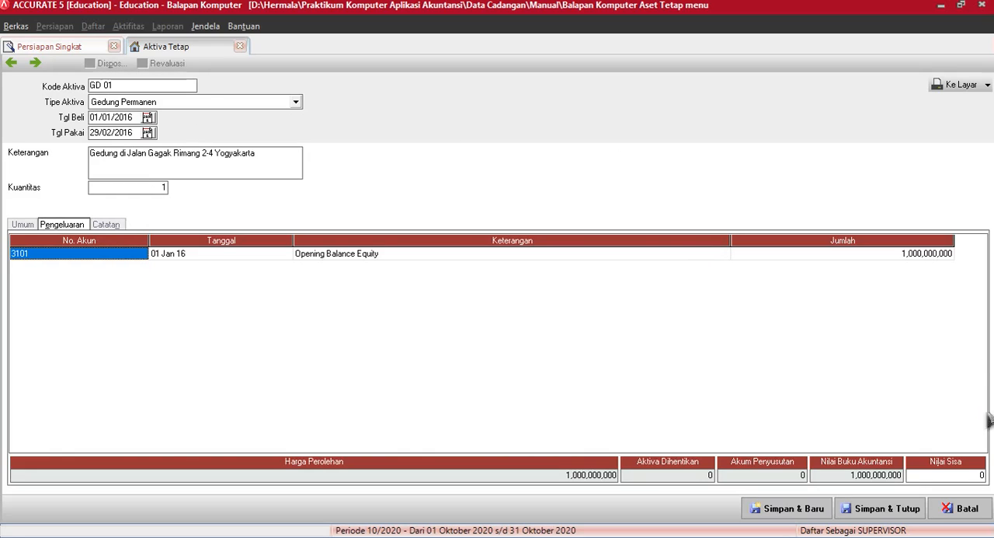
click(24, 225)
click(59, 225)
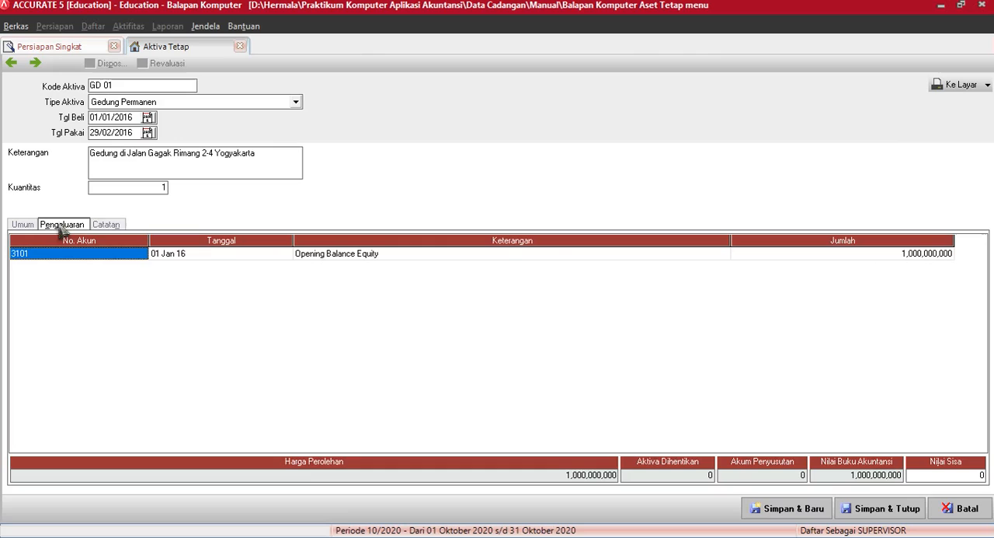
click(878, 509)
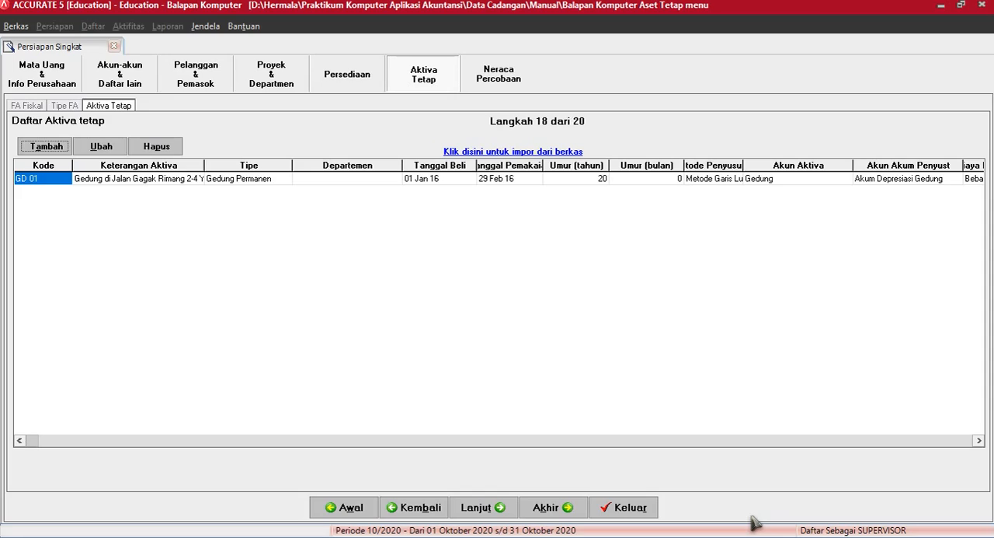
Step: Start a new fixed asset with code "TM 01" and asset type Intangible Asset
click(49, 147)
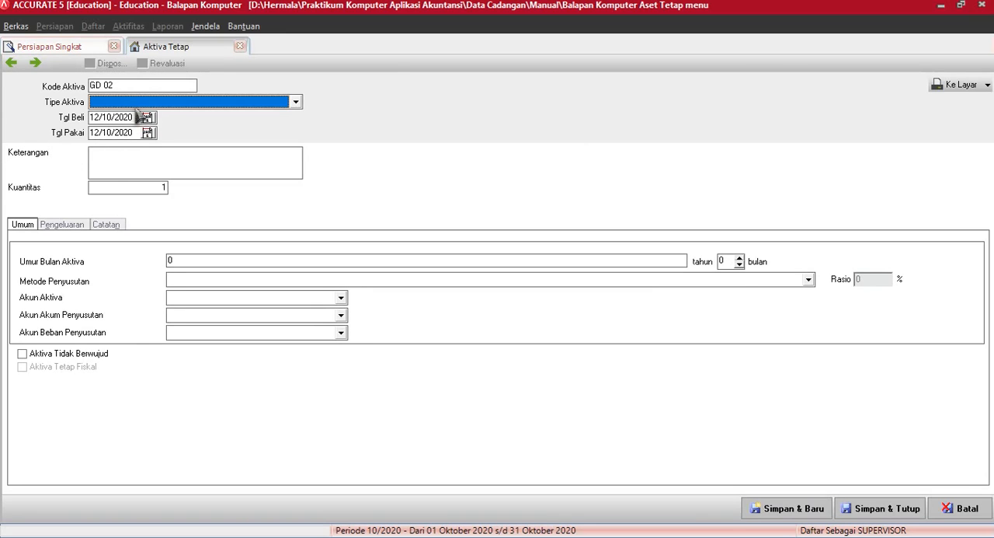
drag(121, 83, 90, 82)
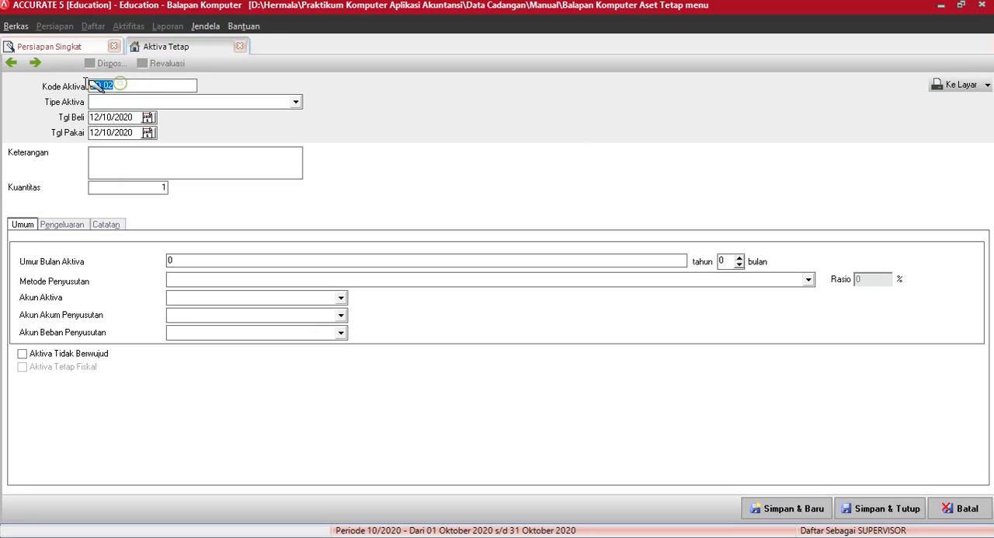
text(T)
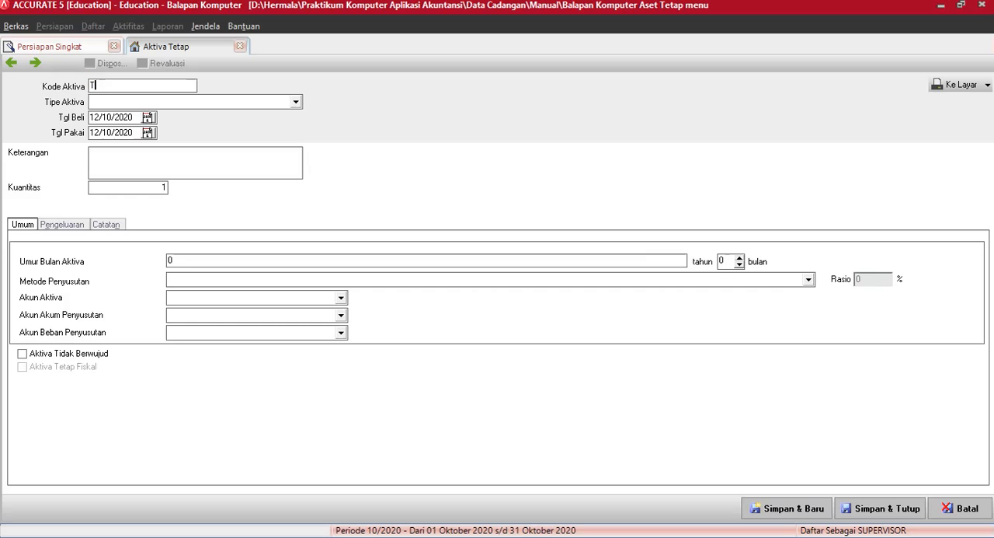
text(M 01)
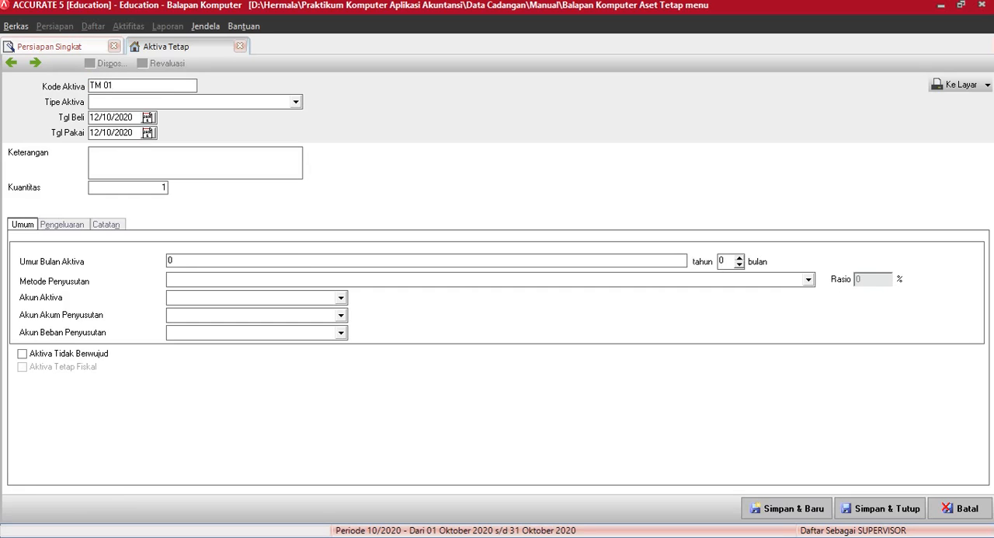
click(95, 102)
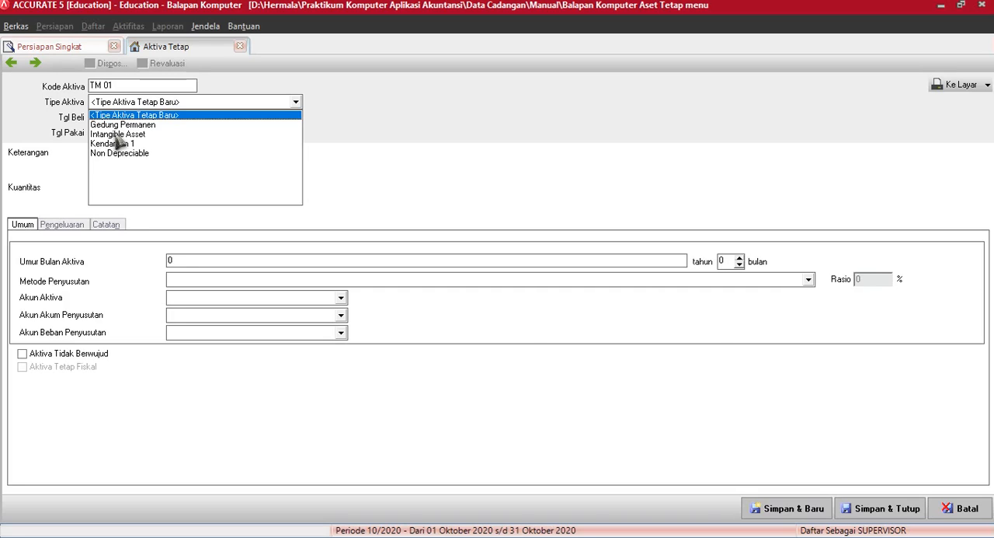
click(117, 134)
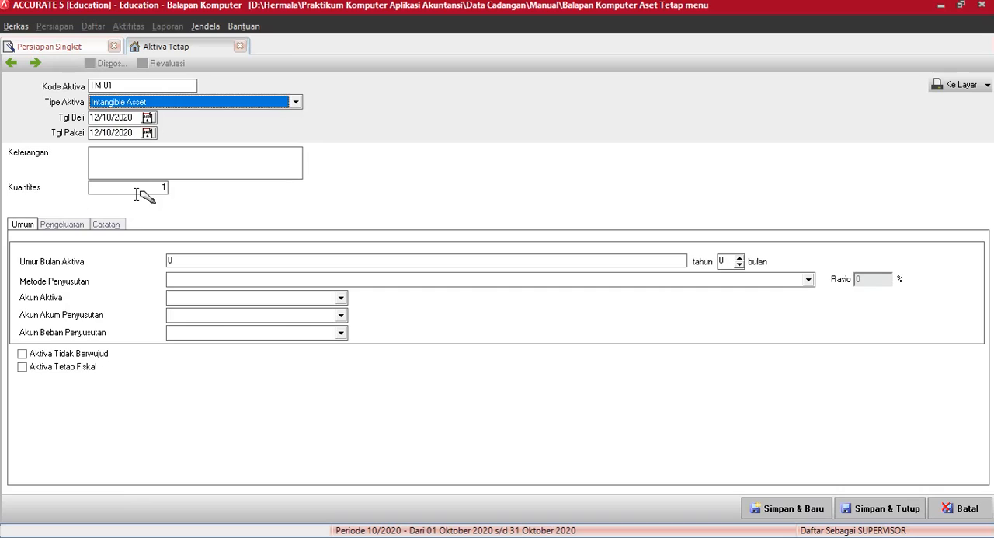
Step: Try to set the purchase date of asset TM 01 to 01/01/2021
click(148, 117)
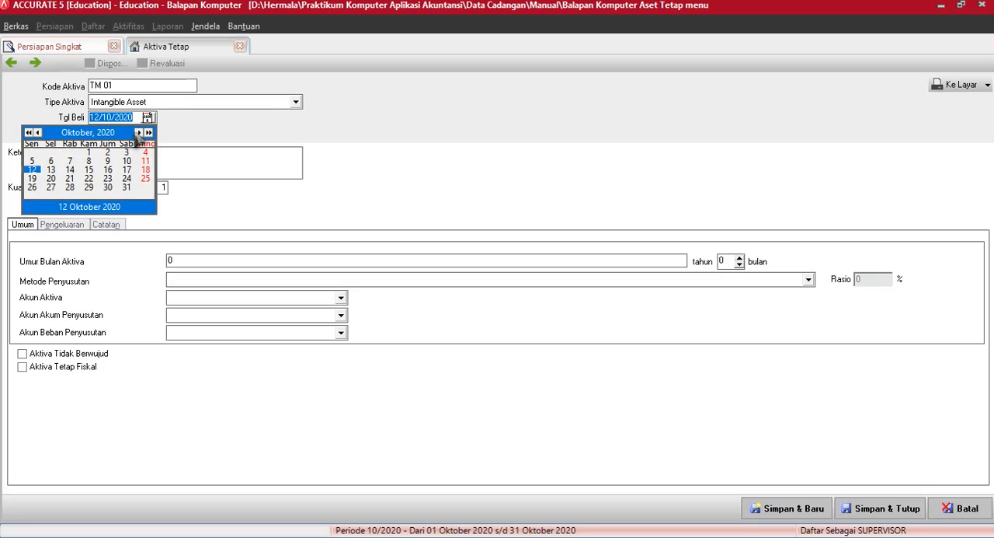
click(139, 133)
click(139, 133)
click(139, 133)
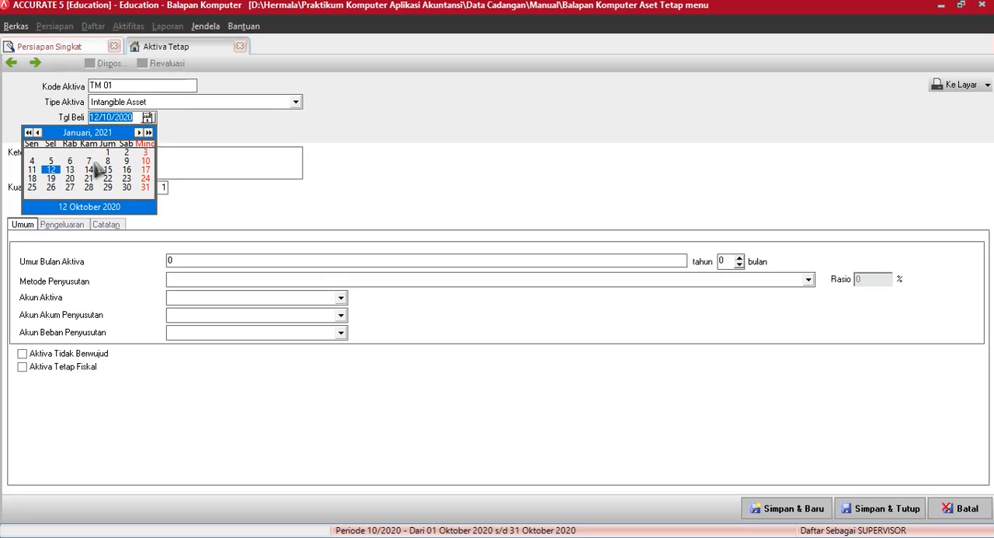
click(107, 153)
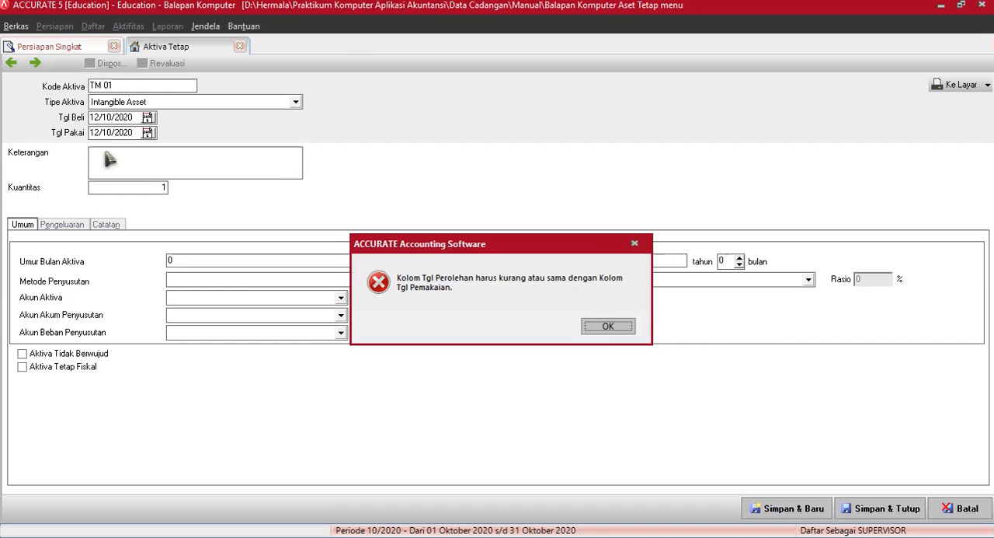
click(602, 328)
Step: Set the purchase date of asset TM 01 to 01/01/2016
click(147, 117)
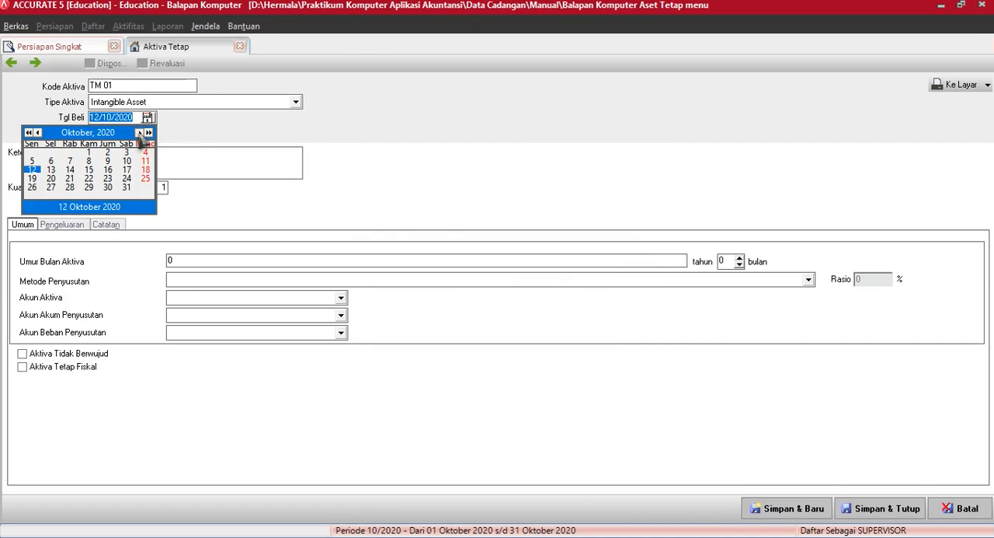
click(139, 133)
click(139, 133)
click(139, 133)
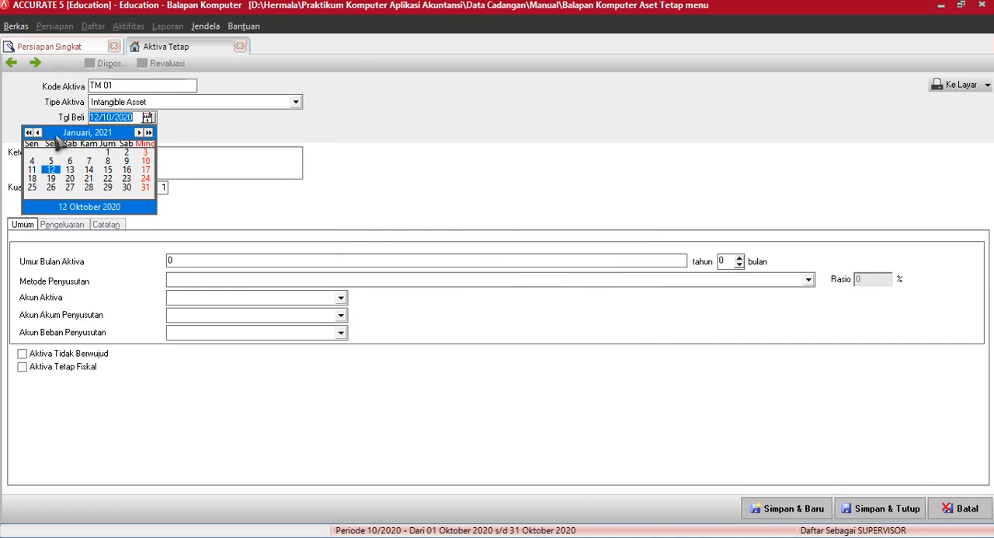
click(28, 132)
click(28, 133)
click(28, 133)
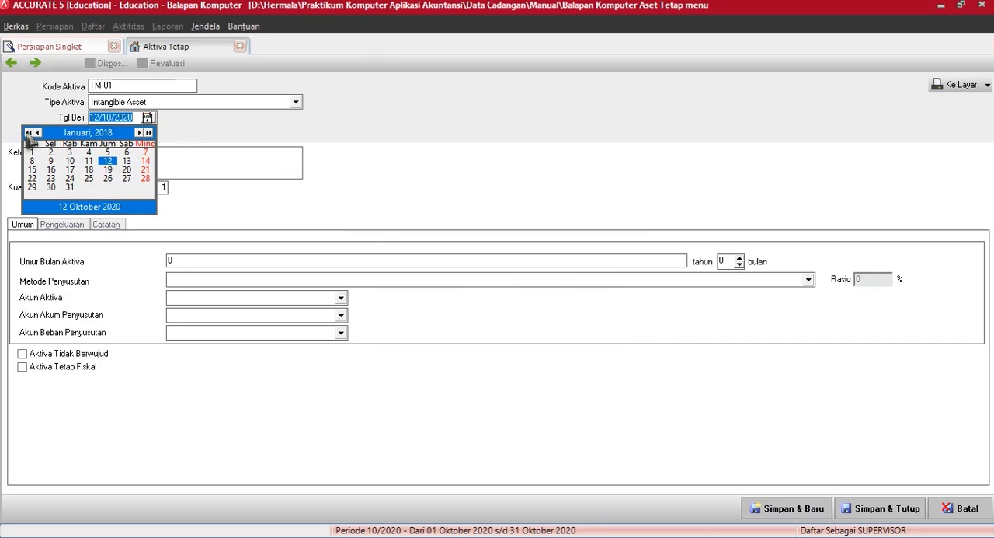
click(28, 133)
click(28, 132)
click(108, 152)
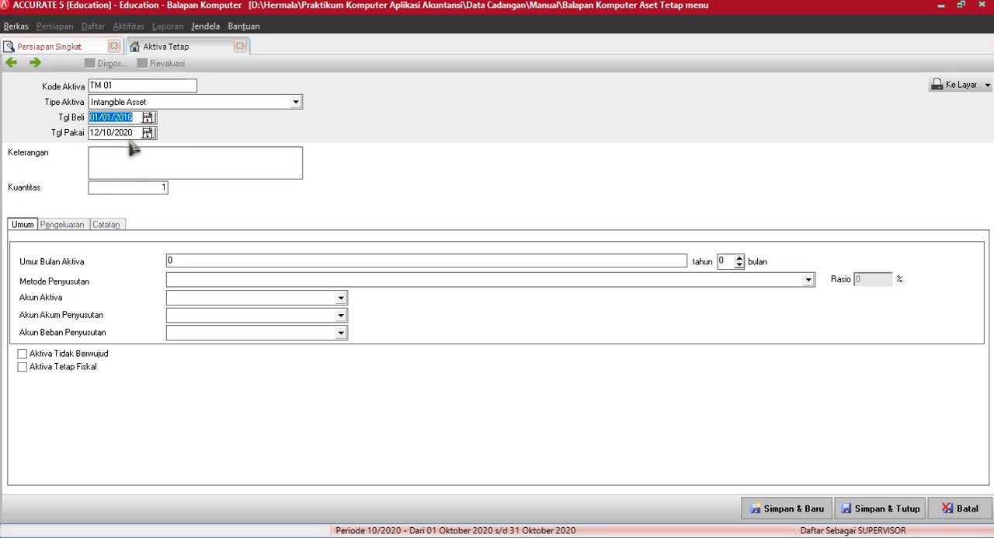
Step: Copy the purchase date 01/01/2016 into the usage date of asset TM 01 and describe the asset as "Merek Dagang"
key(ctrl+c)
key(Tab)
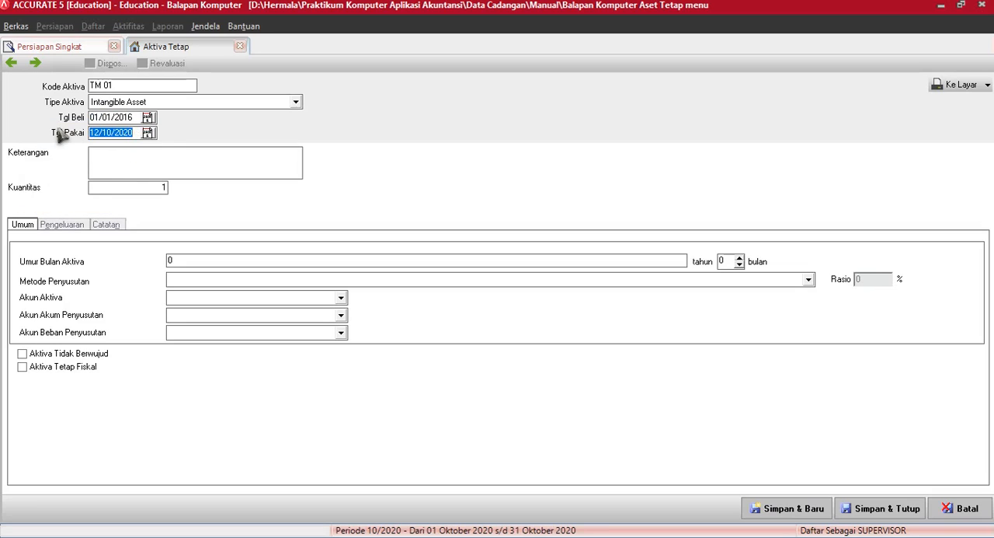
key(ctrl+v)
click(109, 160)
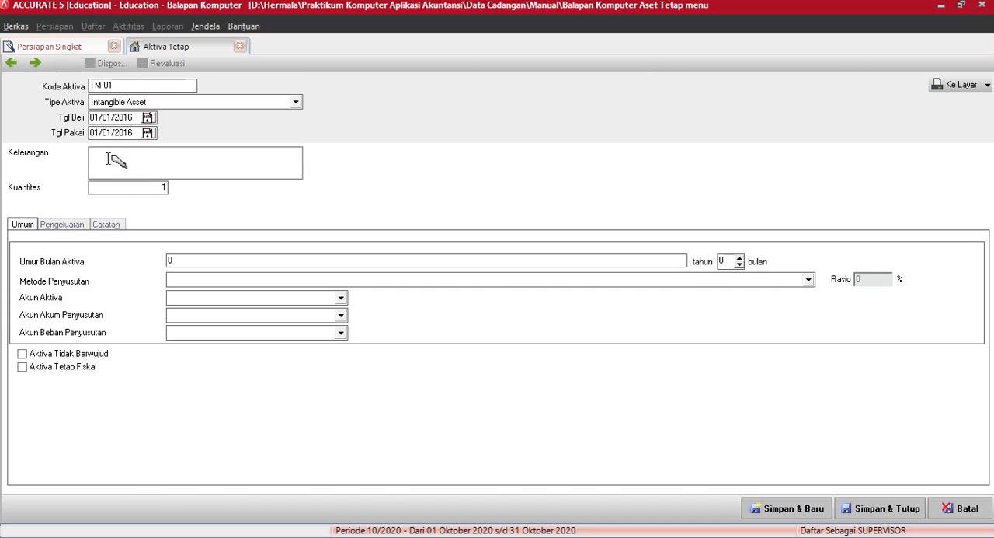
text(Merek Dagang)
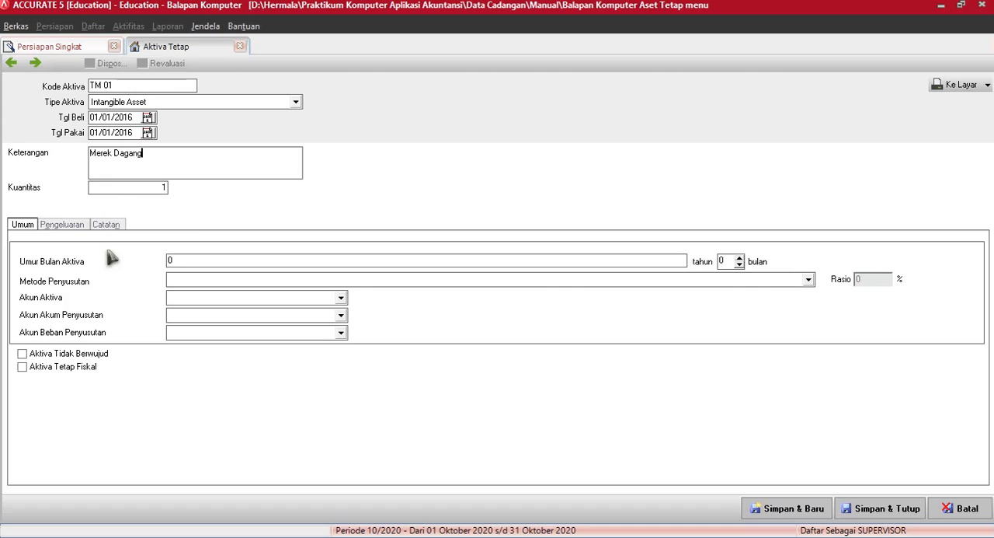
Step: Mark asset TM 01 as both a fiscal fixed asset and an intangible asset
click(22, 367)
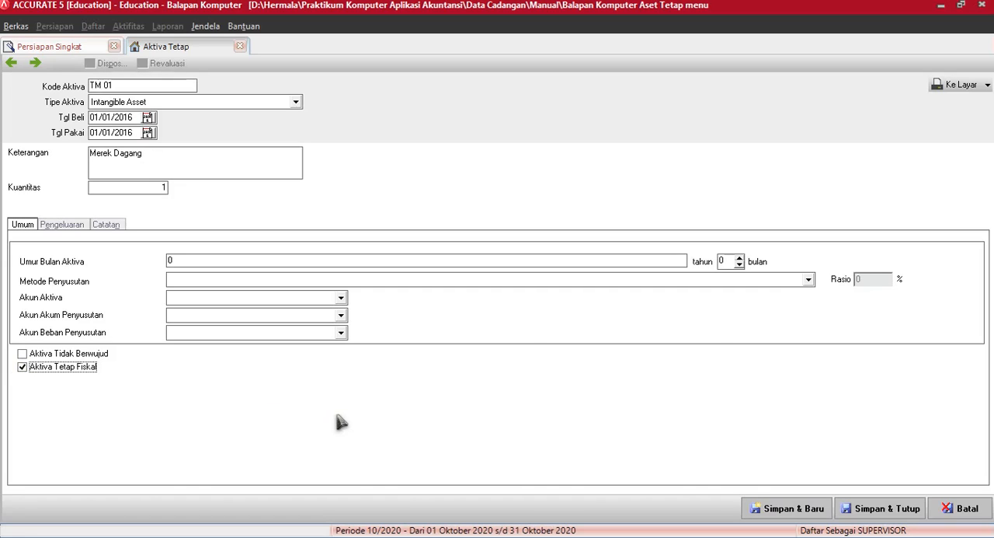
click(22, 354)
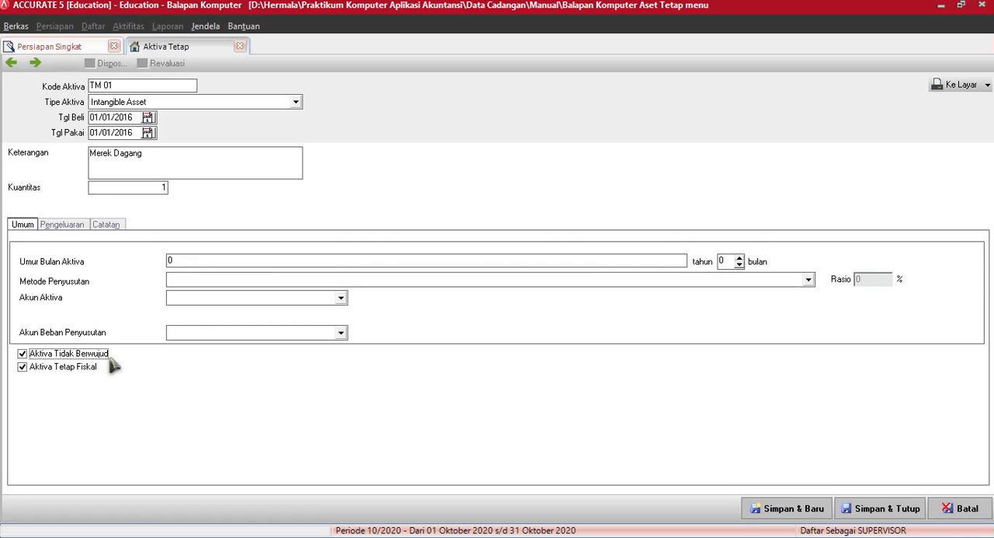
click(22, 353)
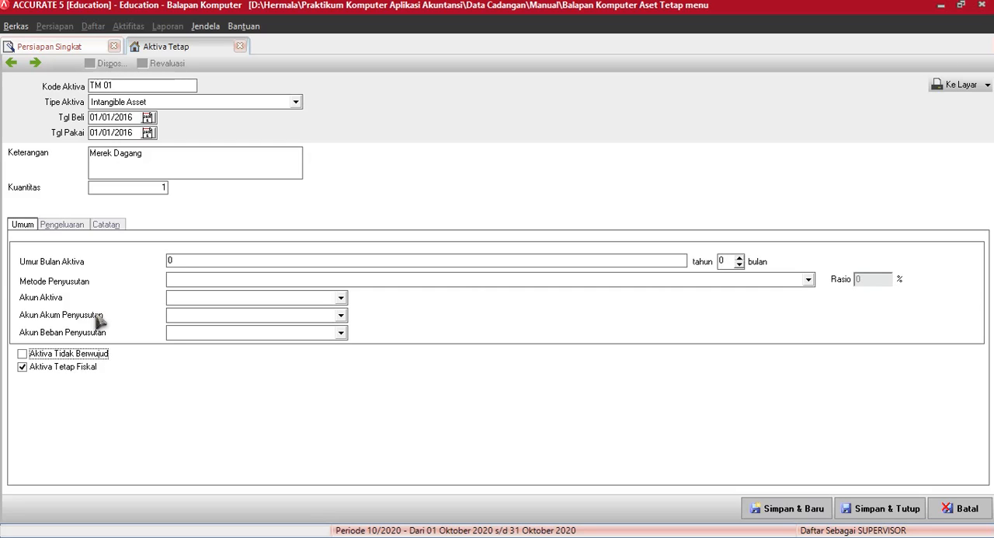
click(22, 353)
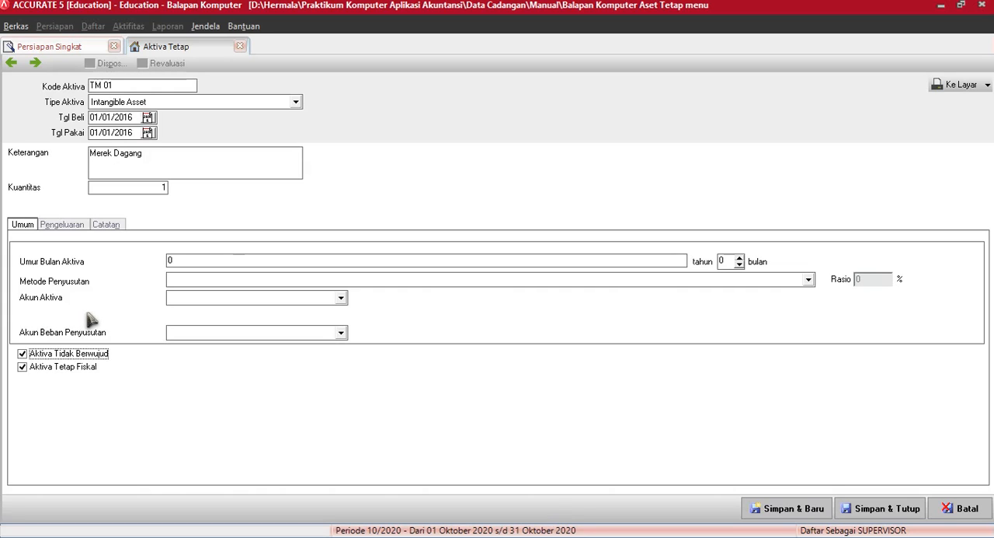
Step: Set the useful life of asset TM 01 to 8 years and its depreciation method to Metode Garis Lurus
click(205, 261)
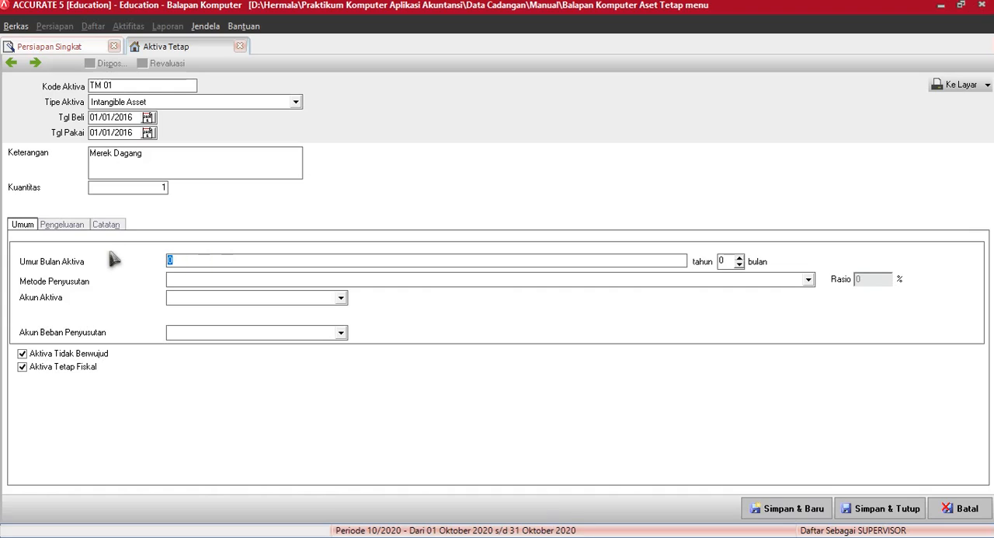
text(8)
key(Tab)
key(Tab)
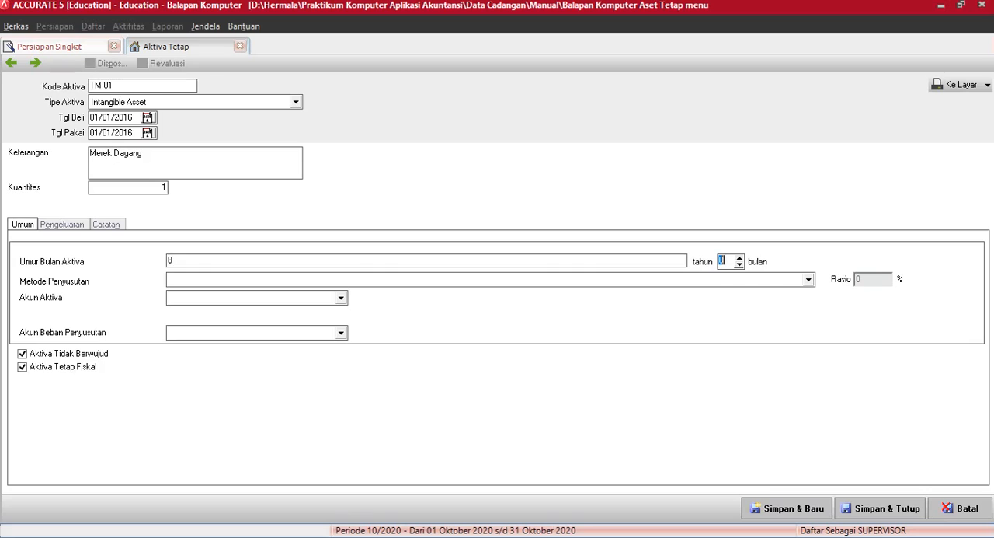
text(M)
key(Return)
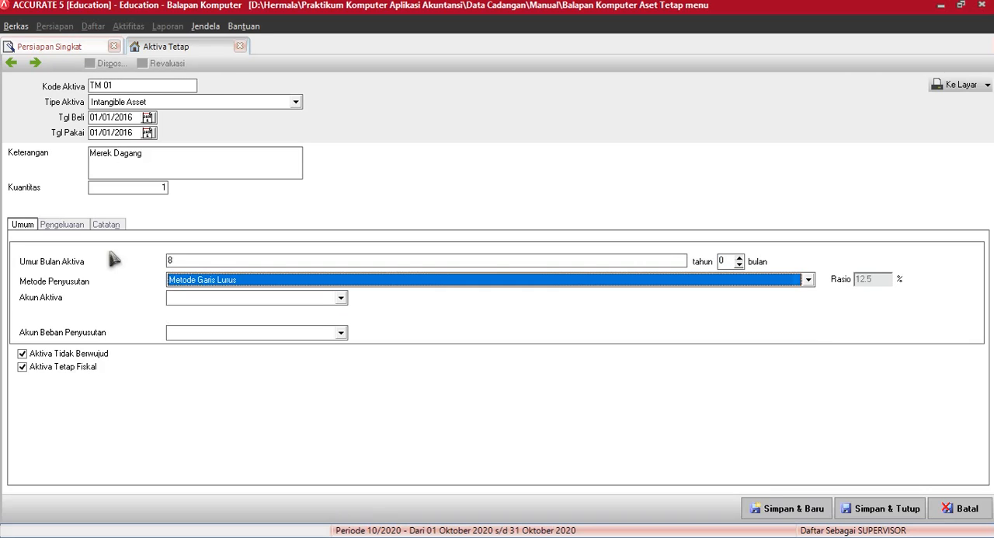
Step: Assign Trade Mark as the asset account and Beban Amortisasi Trade Mark as the depreciation expense account of TM 01
key(Tab)
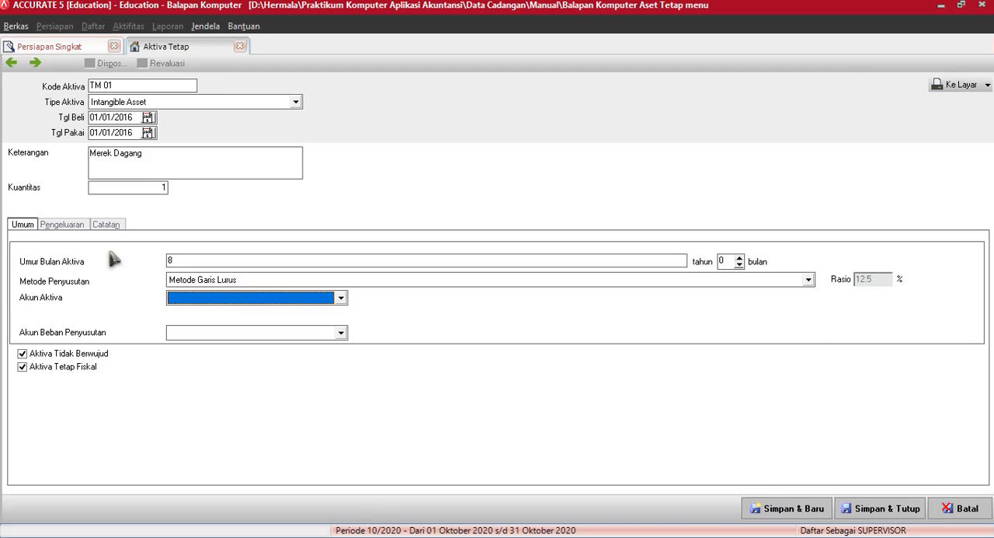
click(227, 299)
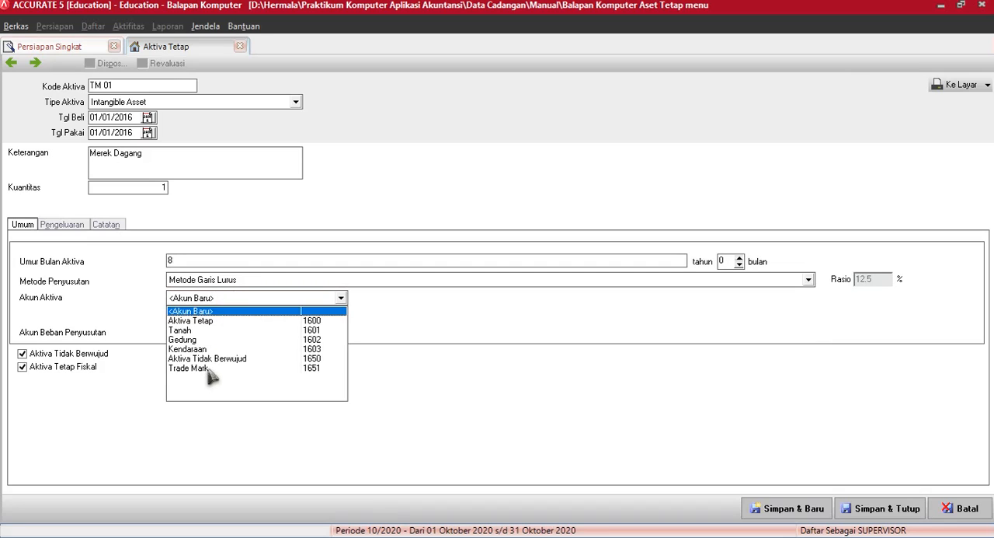
click(214, 369)
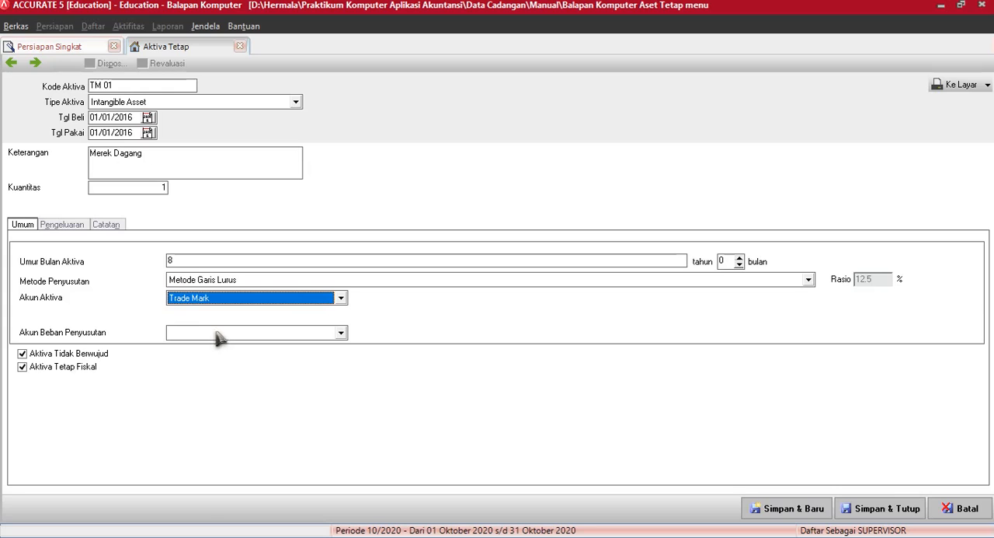
click(220, 334)
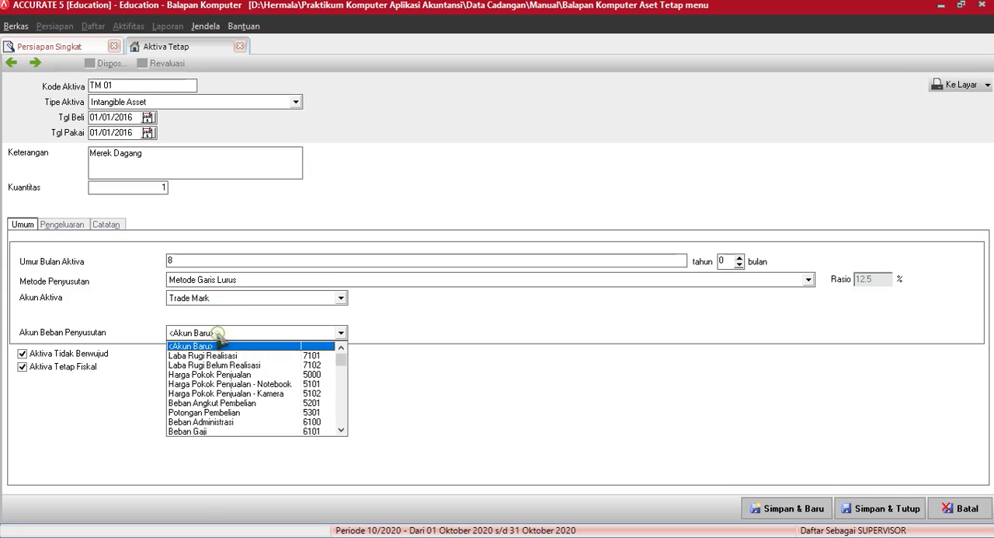
click(342, 431)
click(342, 431)
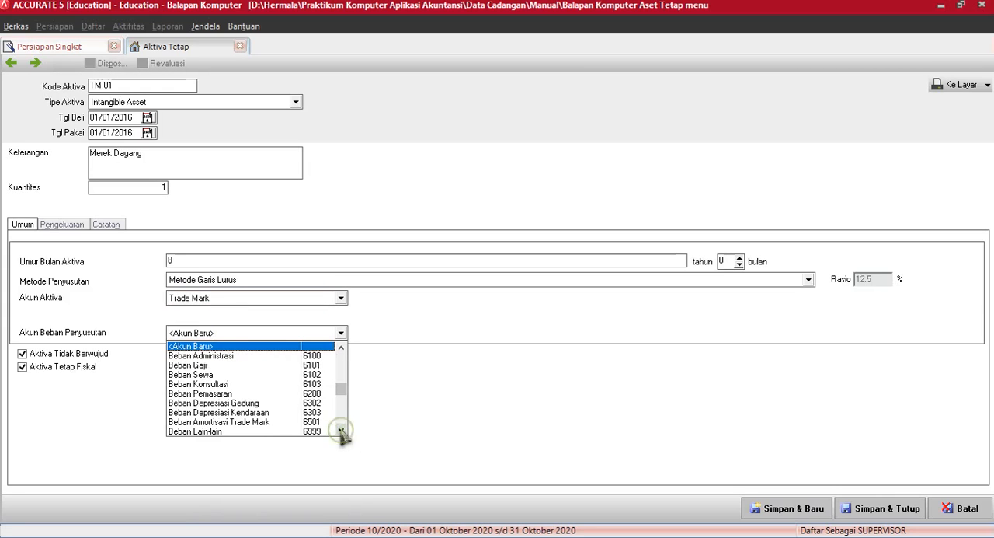
click(219, 423)
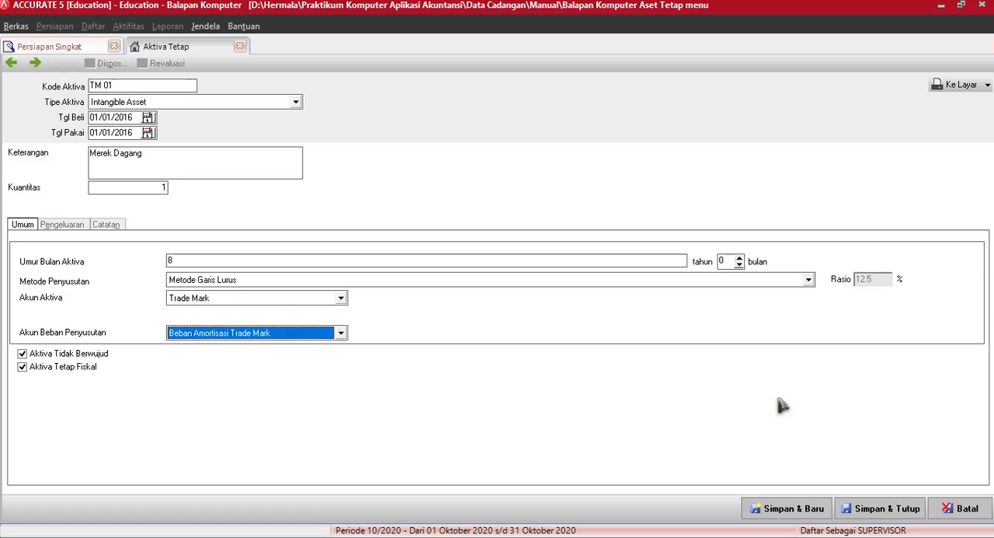
Step: Record an expenditure of 50,000,000 from Opening Balance Equity for asset TM 01, then save and close the asset
click(64, 227)
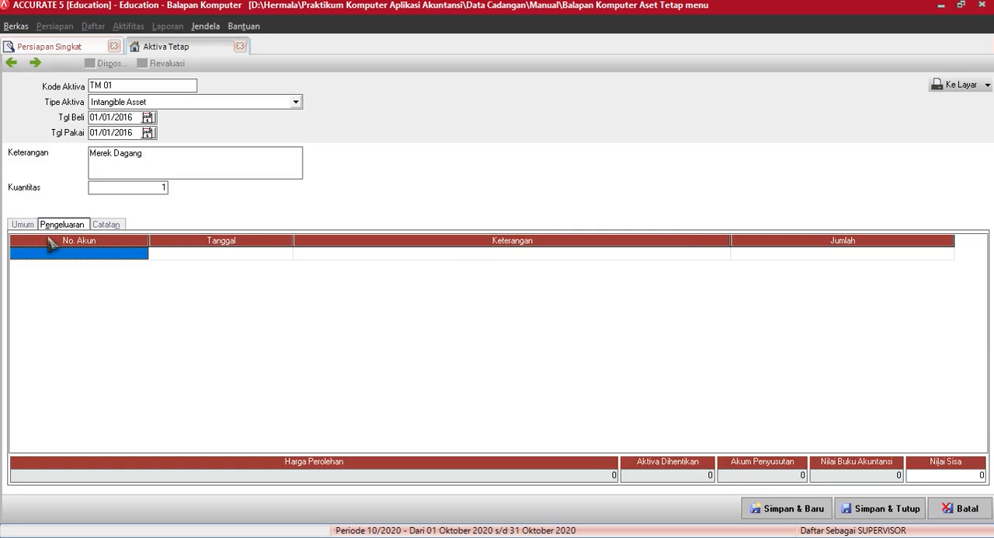
text(o)
key(Return)
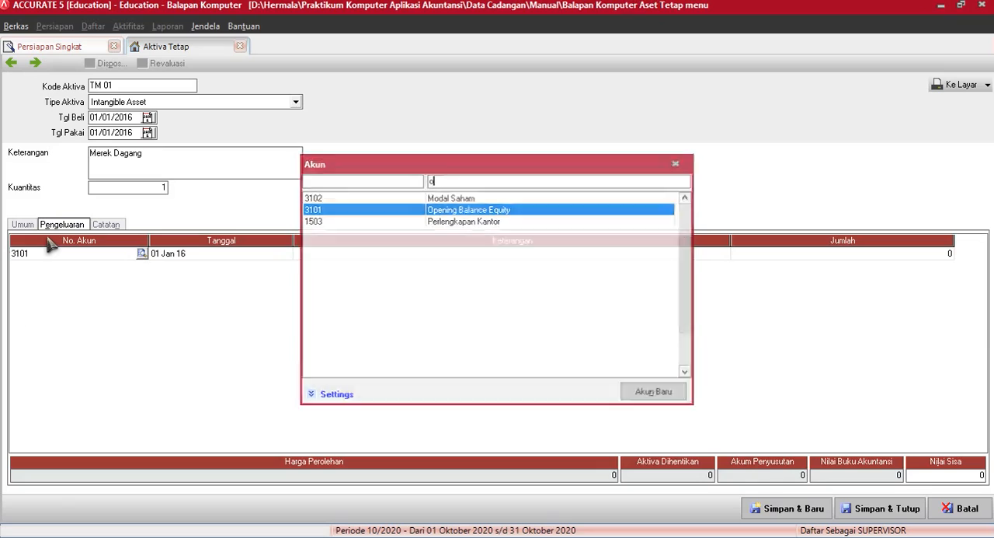
click(850, 256)
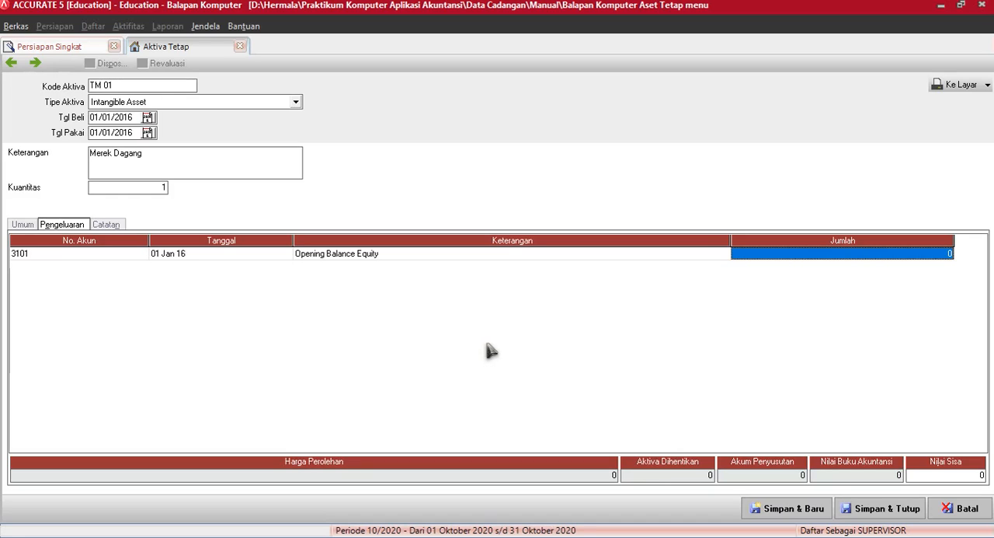
text(50000)
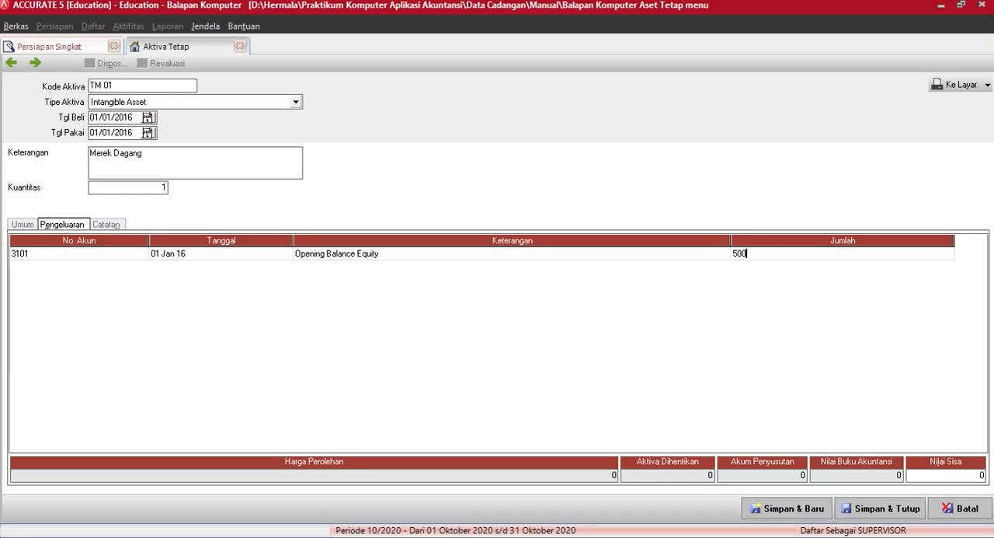
text(000)
key(Return)
key(Up)
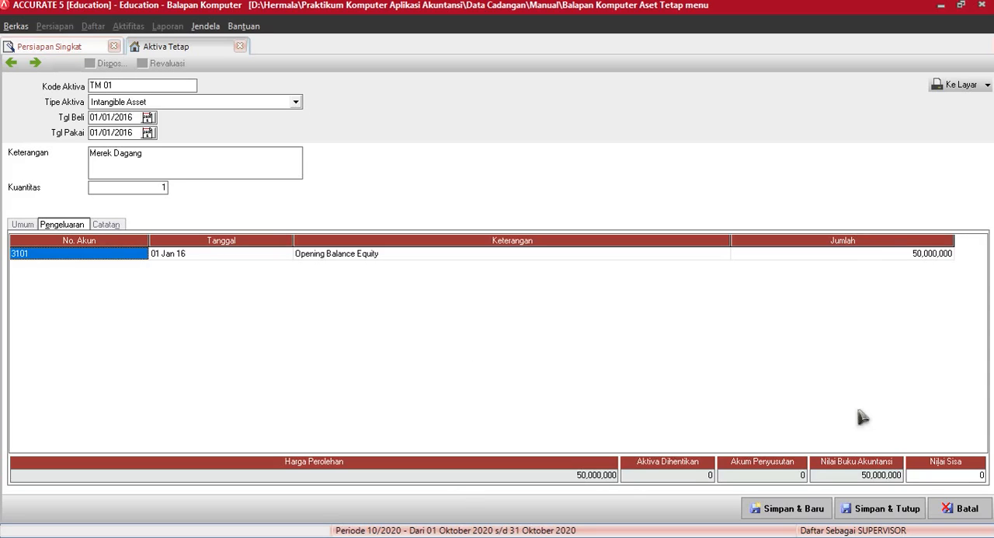
click(882, 508)
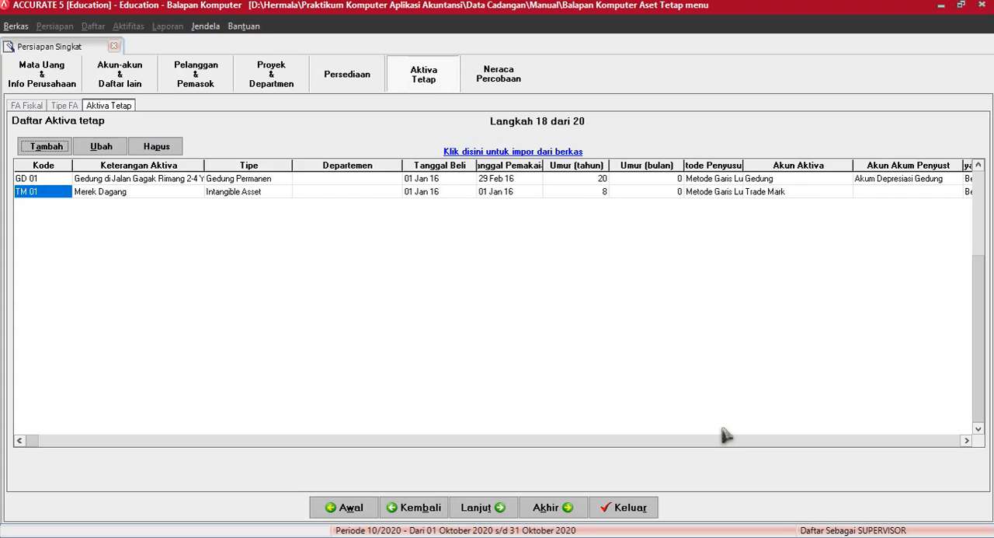
Step: Start a new fixed asset with code "TN 01" and asset type Non Depreciable
click(47, 147)
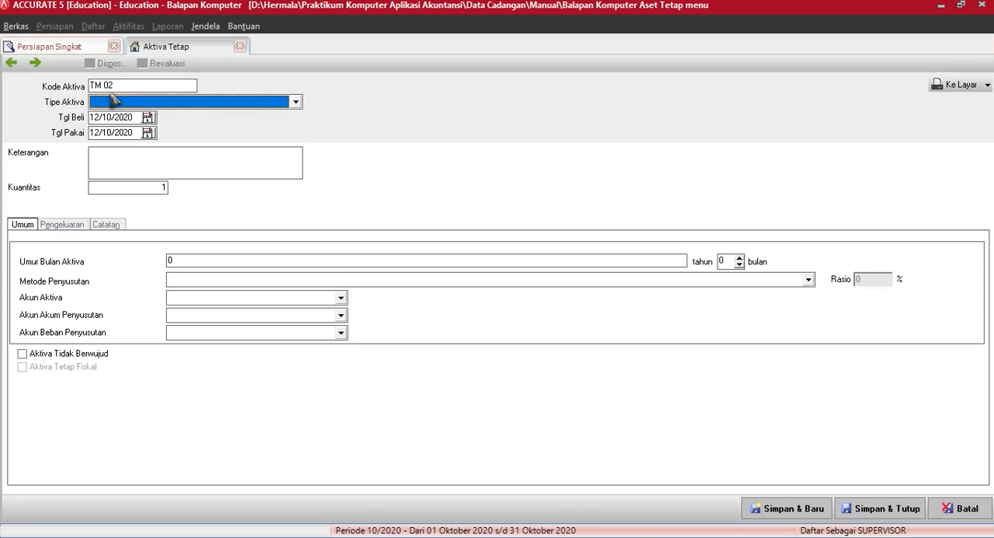
drag(122, 85, 7, 71)
text(T)
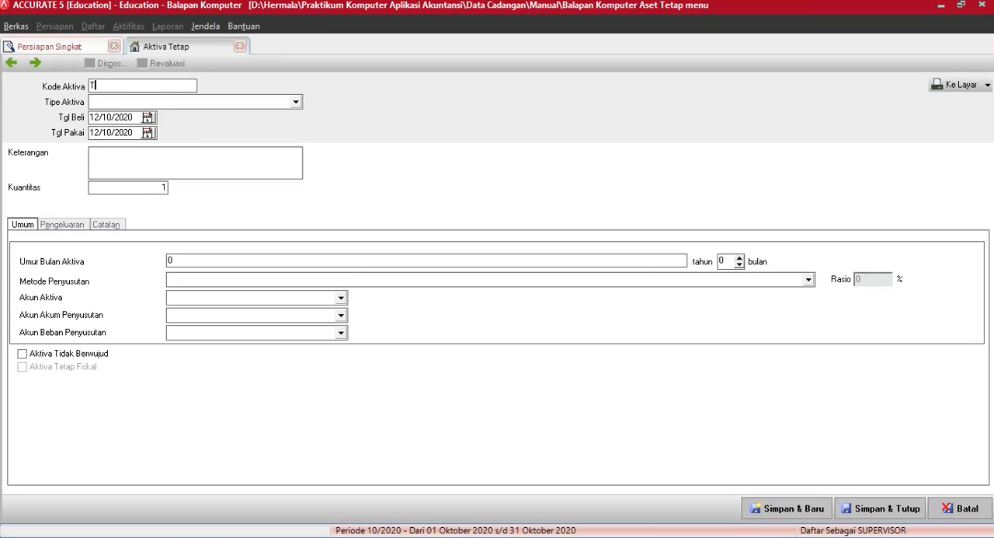
text(N 01)
key(Tab)
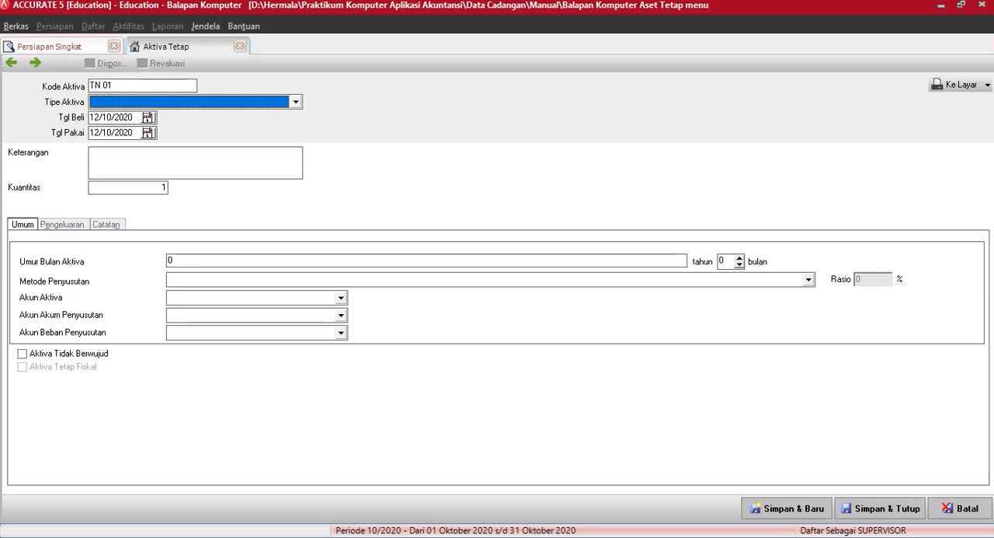
text(N)
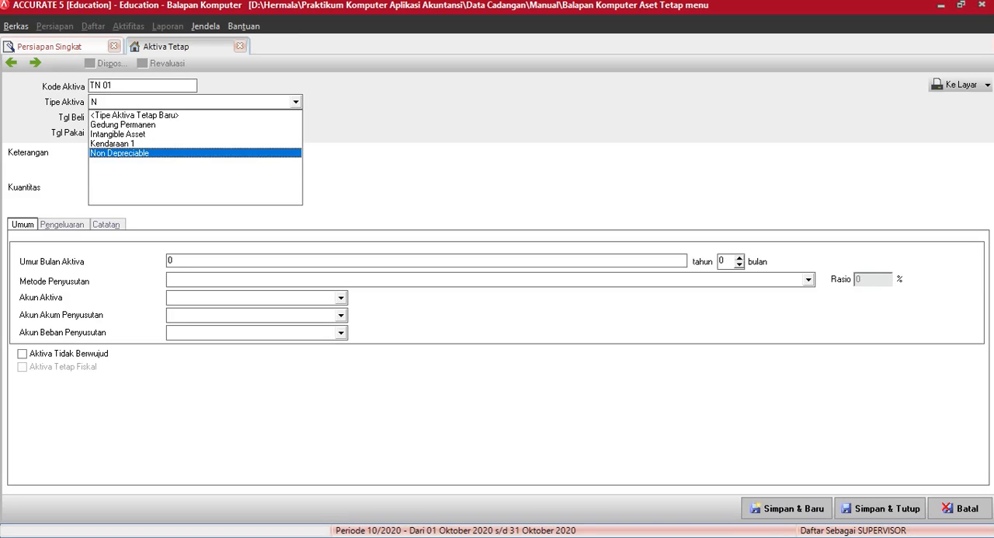
key(Return)
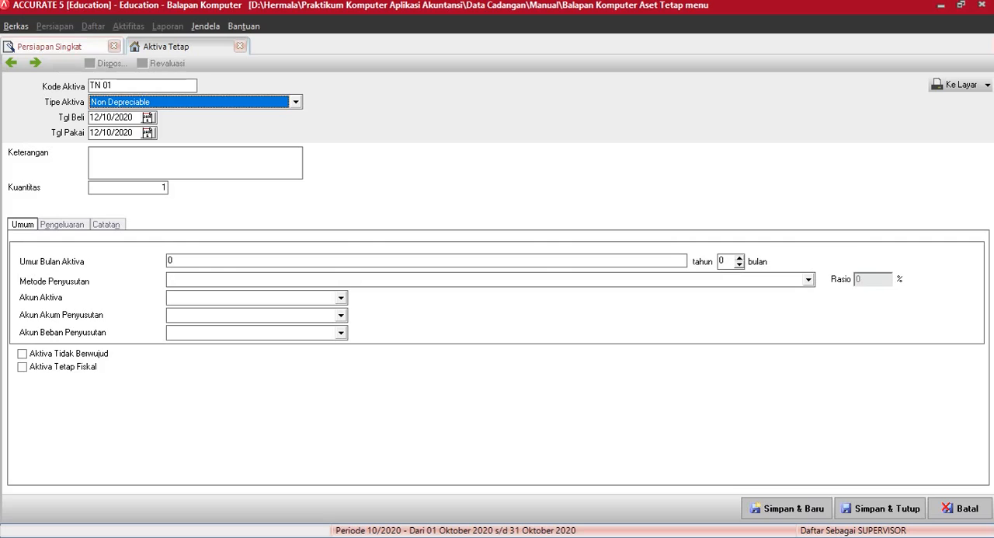
Step: Set the purchase date of asset TN 01 to 01/02/2016
click(147, 118)
click(149, 132)
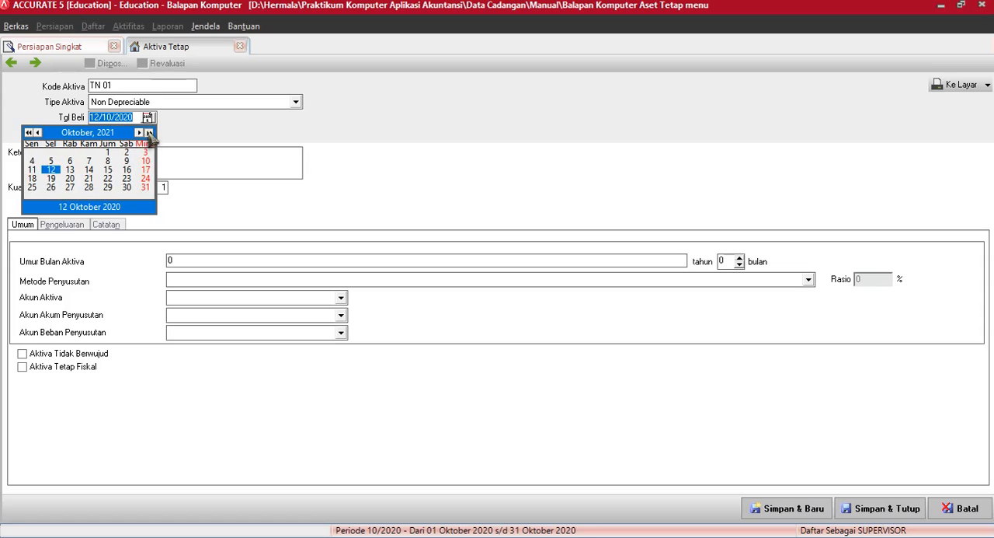
click(149, 132)
click(138, 132)
click(139, 132)
click(138, 132)
click(139, 132)
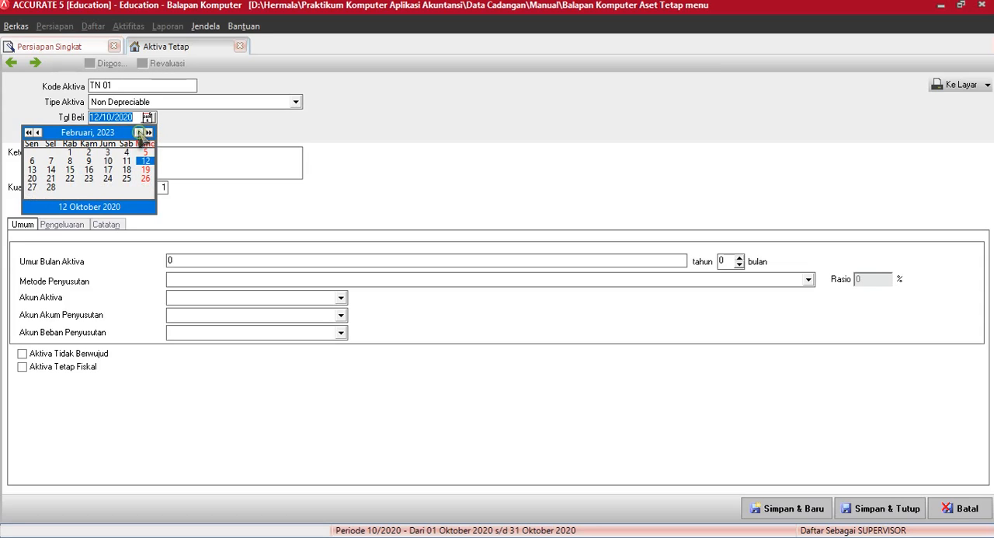
click(28, 133)
click(28, 133)
click(28, 133)
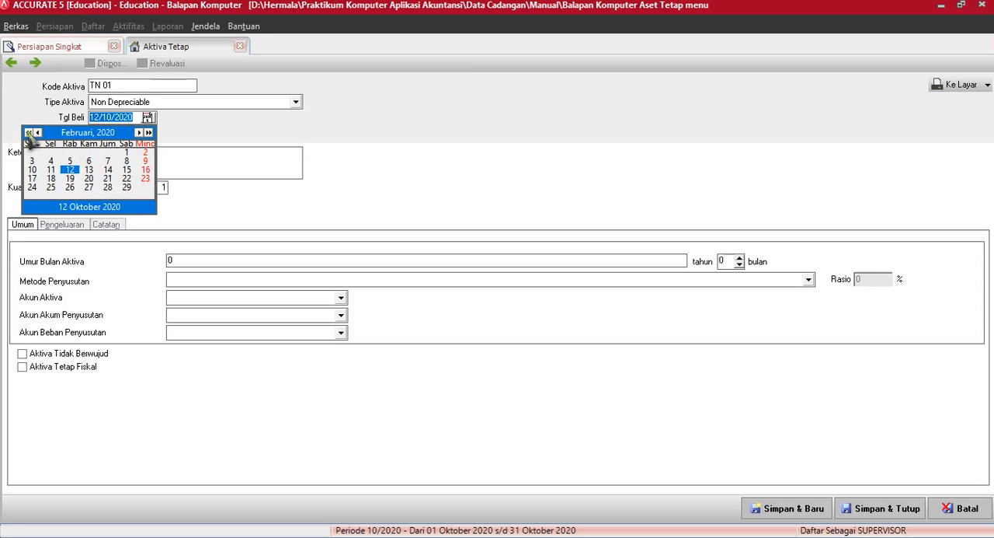
click(28, 132)
click(28, 133)
click(28, 132)
click(28, 133)
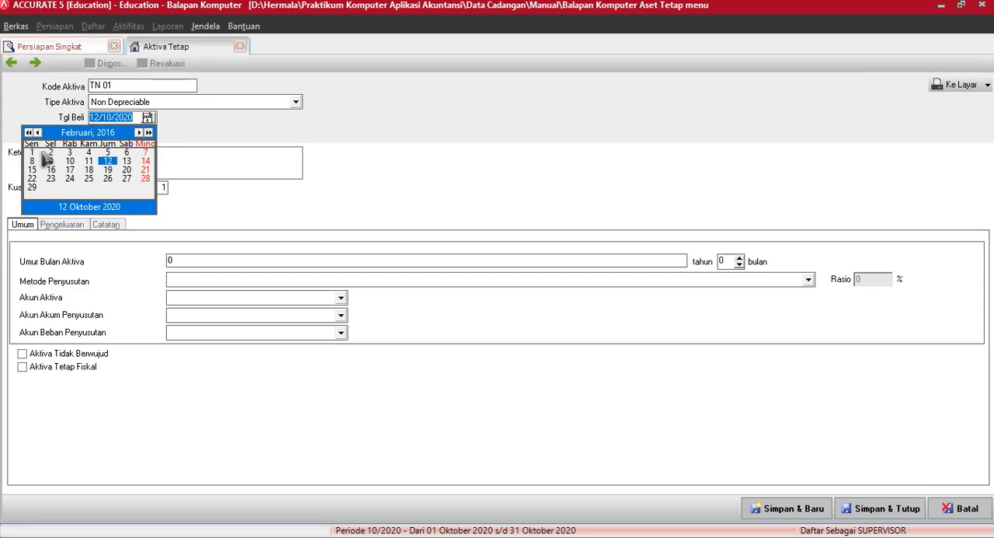
click(32, 152)
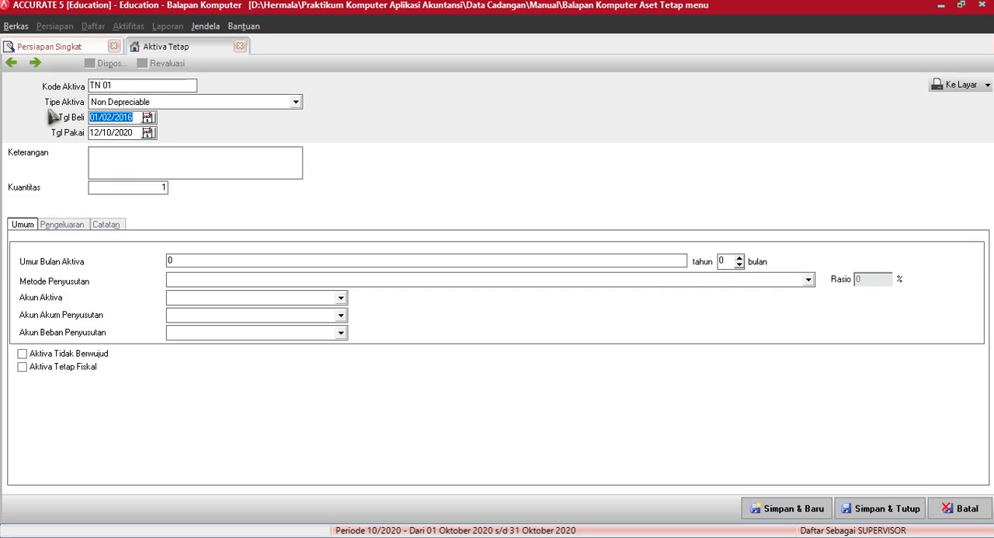
Step: Set the usage date of asset TN 01 to 29/02/2016
drag(136, 131, 20, 127)
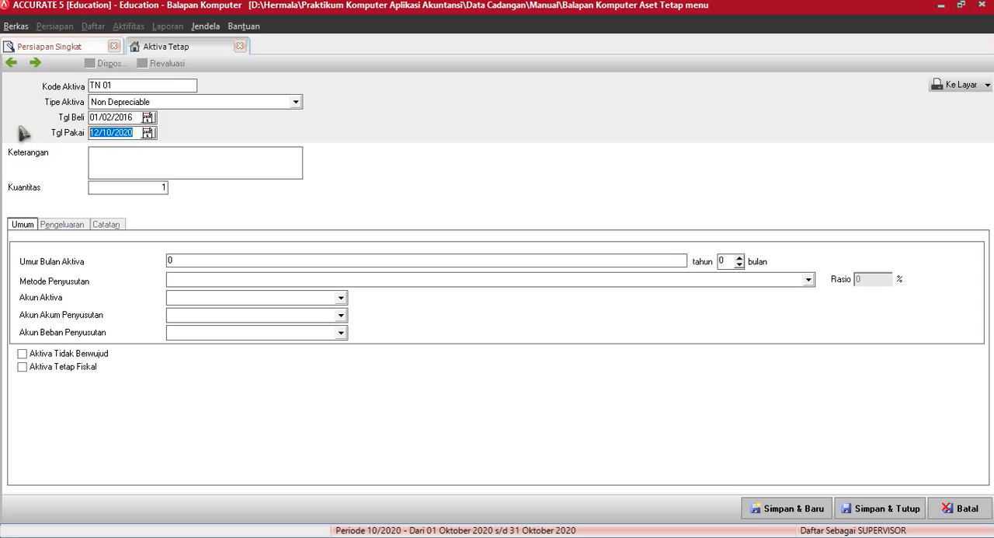
text(01/02/2016)
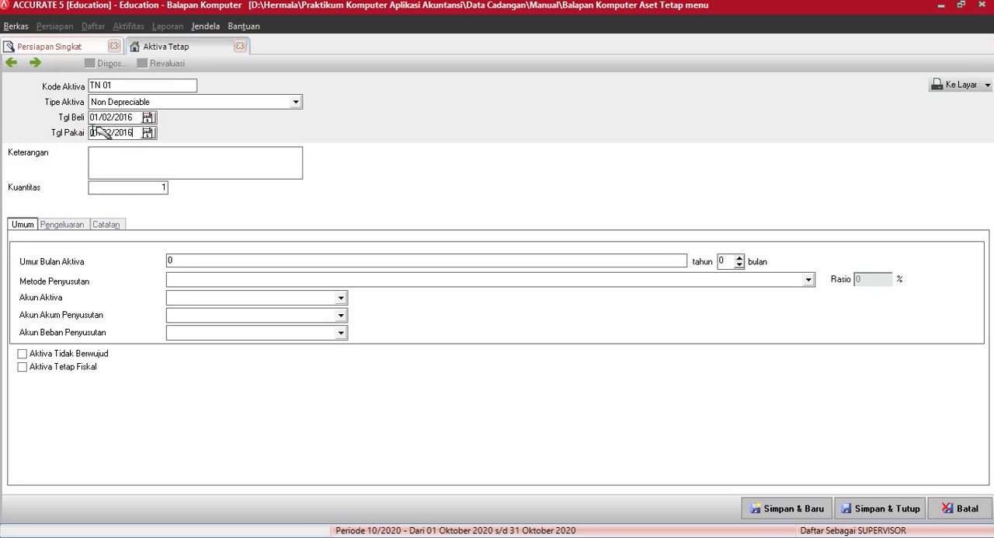
drag(89, 130, 98, 132)
text(29)
Step: Describe asset TN 01 as "Tanah di Jl. Solo"
click(147, 159)
text(Tan)
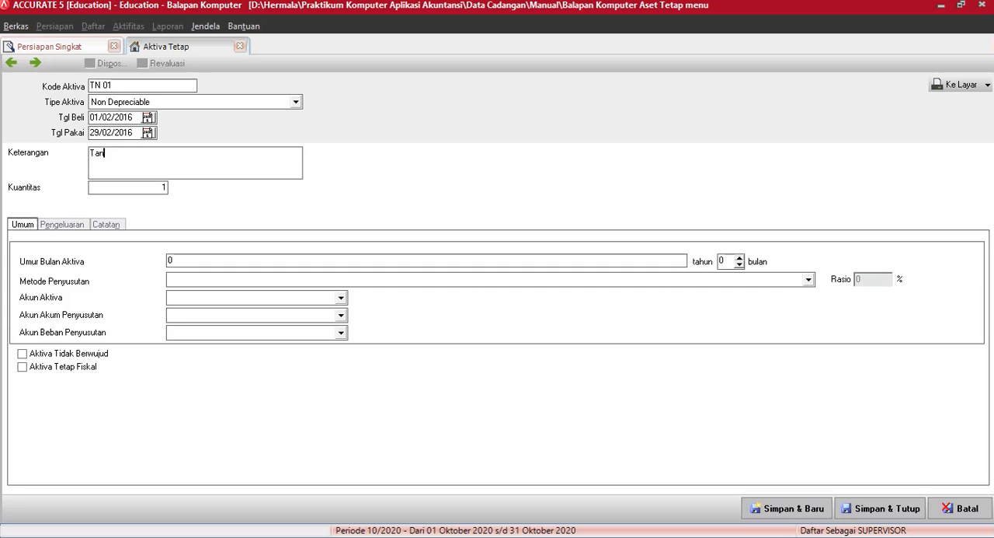
text(ah di J)
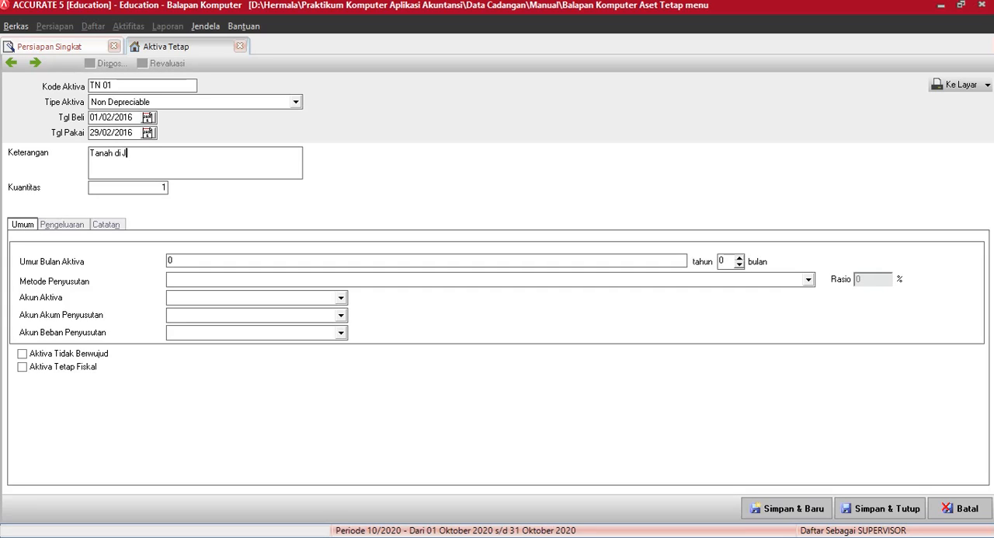
text(l. Solo)
Step: Mark asset TN 01 as a fiscal fixed asset and set its depreciation method to Tidak terdepresiasi
click(22, 368)
click(186, 281)
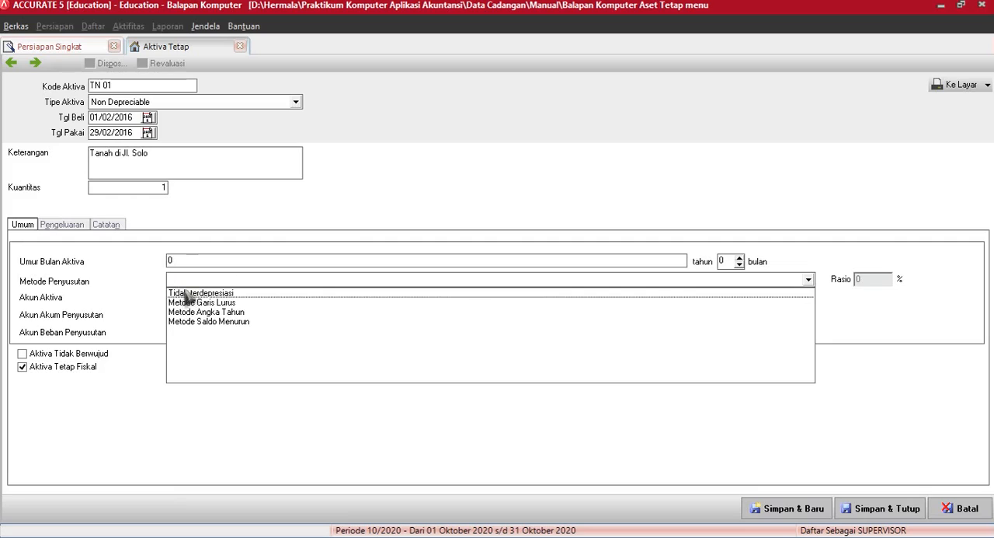
click(186, 292)
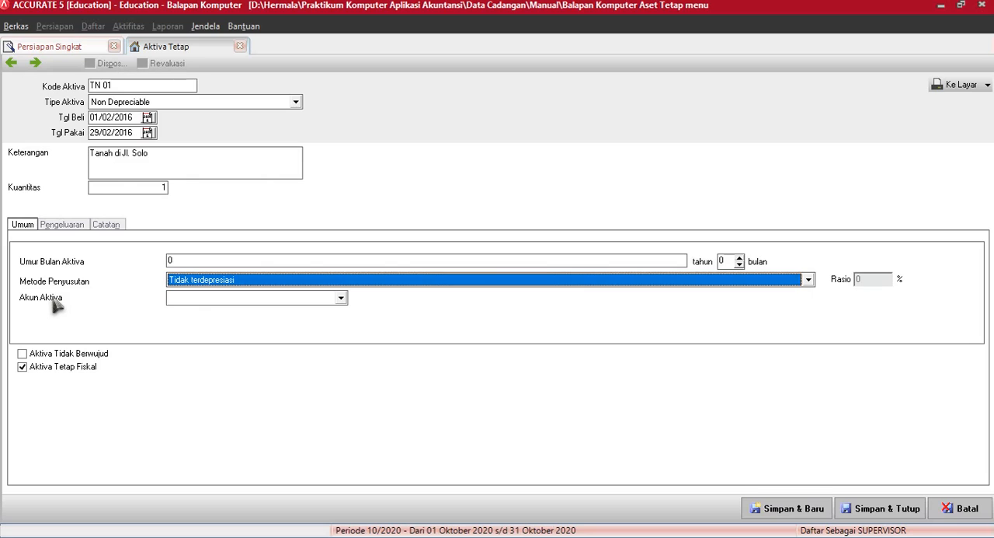
Step: Set the asset account of TN 01 to Tanah and add an expenditure line charged to Opening Balance Equity
click(212, 298)
click(192, 330)
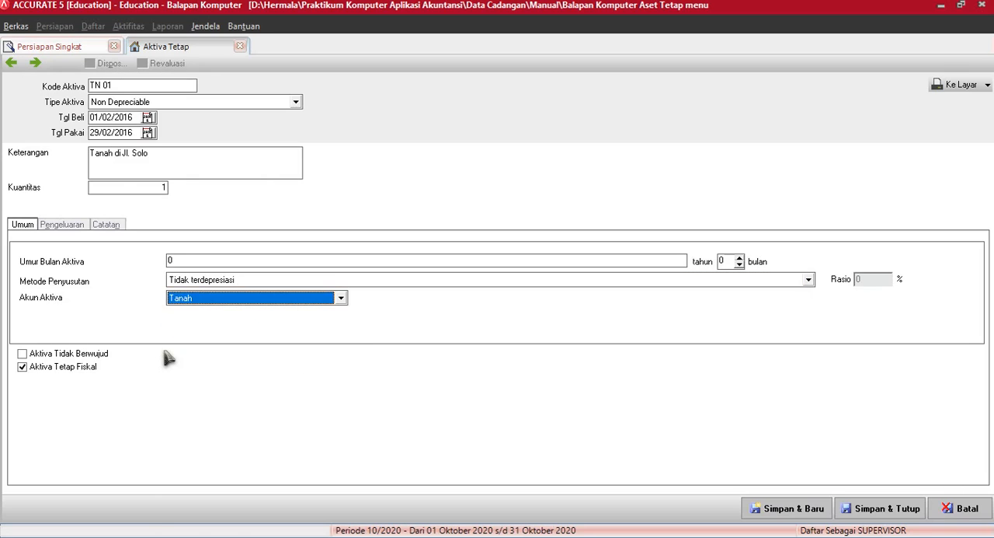
click(60, 228)
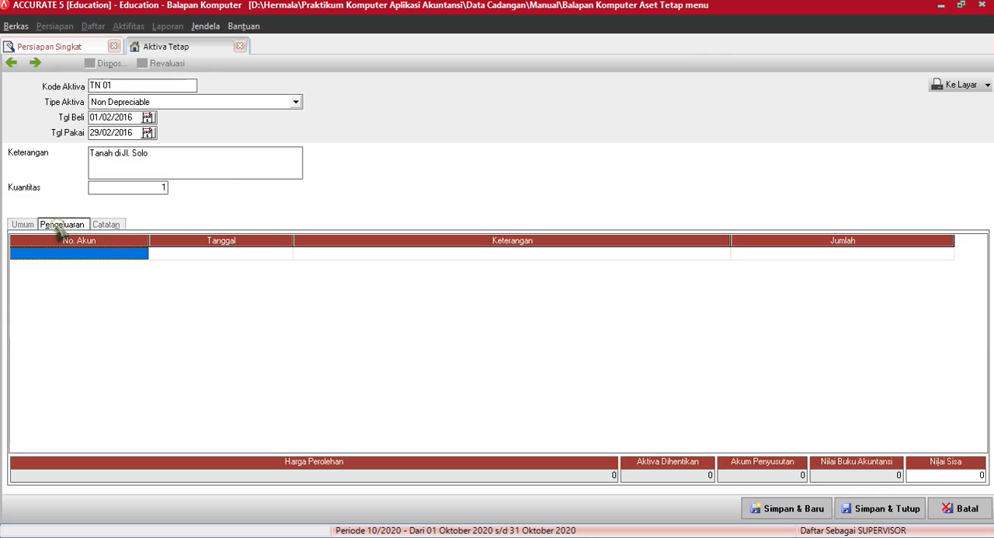
text(op)
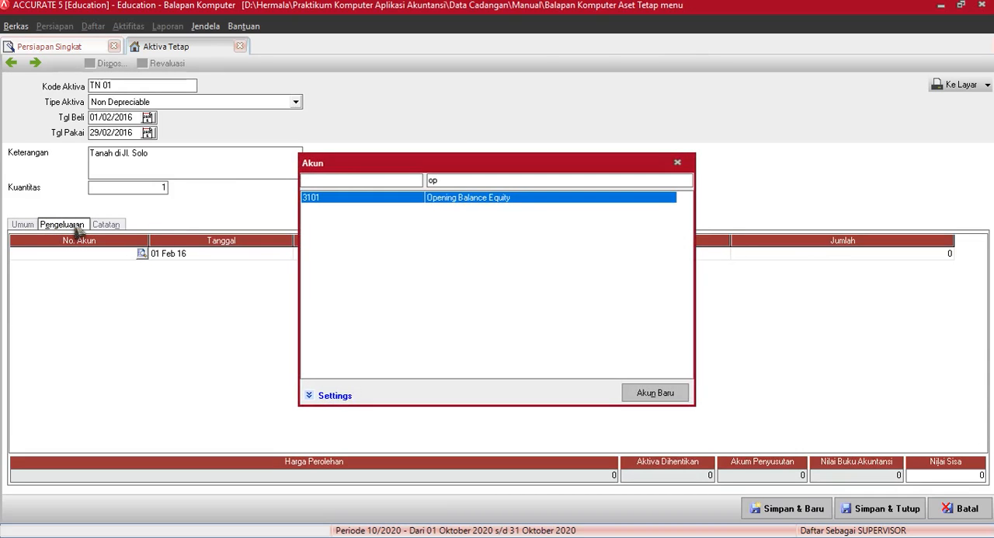
double_click(496, 199)
Step: Enter 2,000,000,000 as the amount of the Opening Balance Equity expenditure line for asset TN 01
click(878, 255)
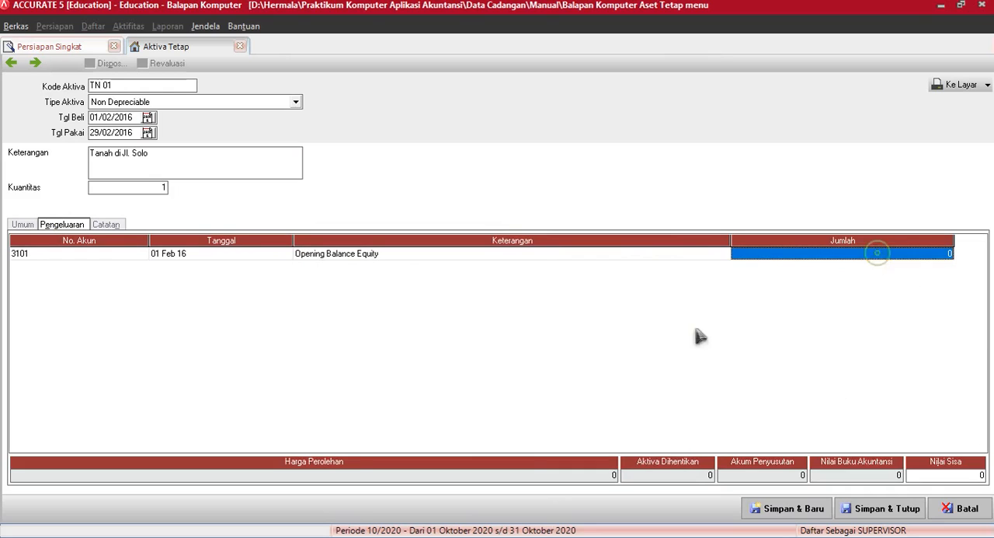
text(1)
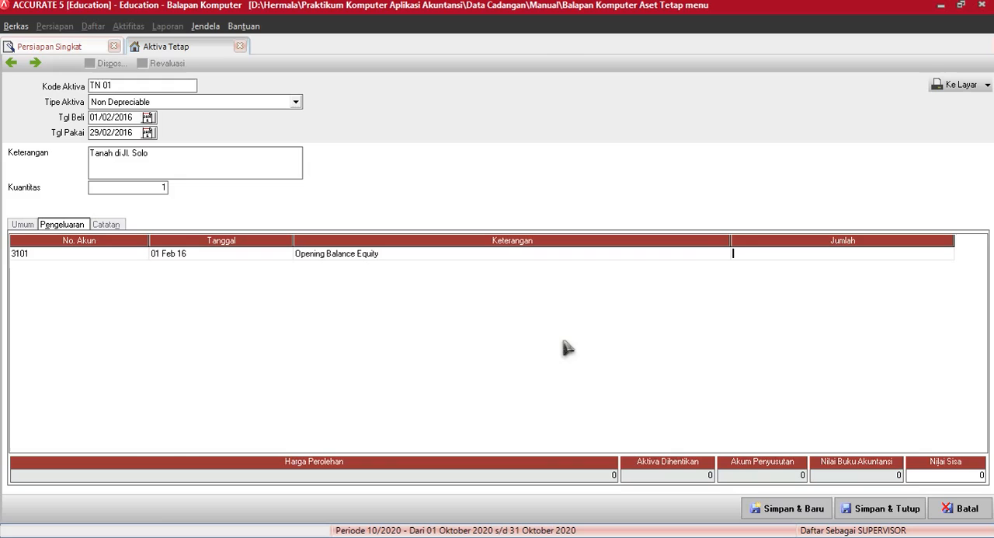
text(000000000)
key(Return)
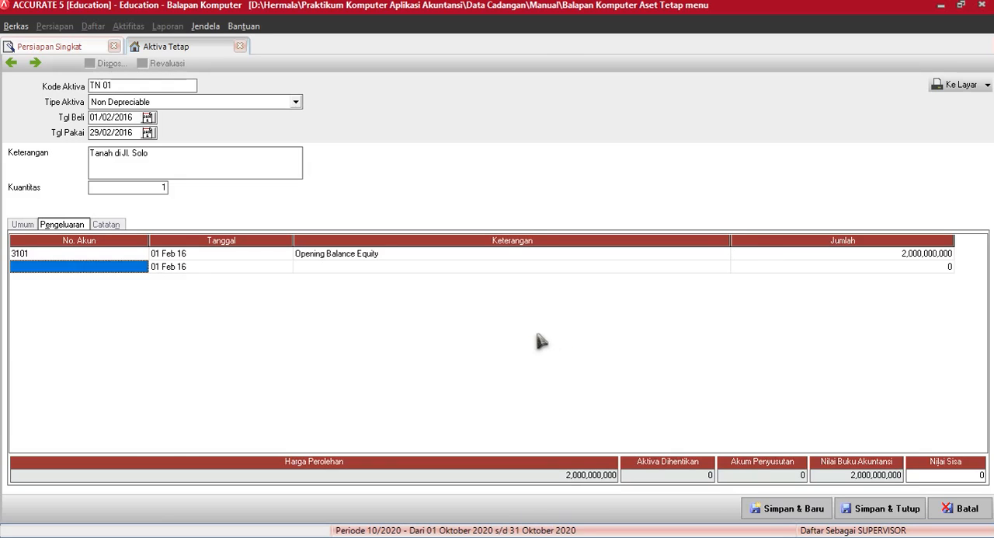
key(Up)
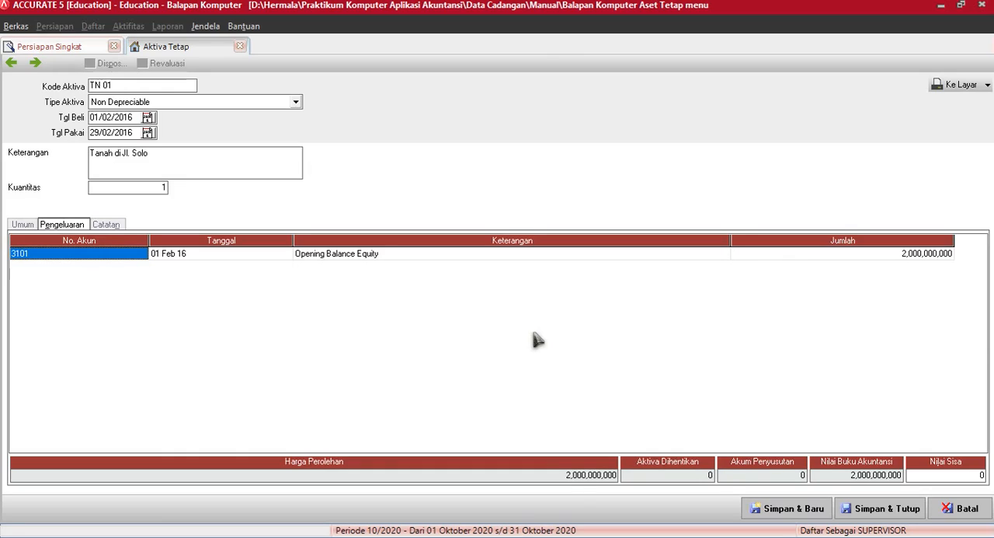
Step: Recheck the general and expenditure details of asset TN 01, and save and close the asset
click(23, 225)
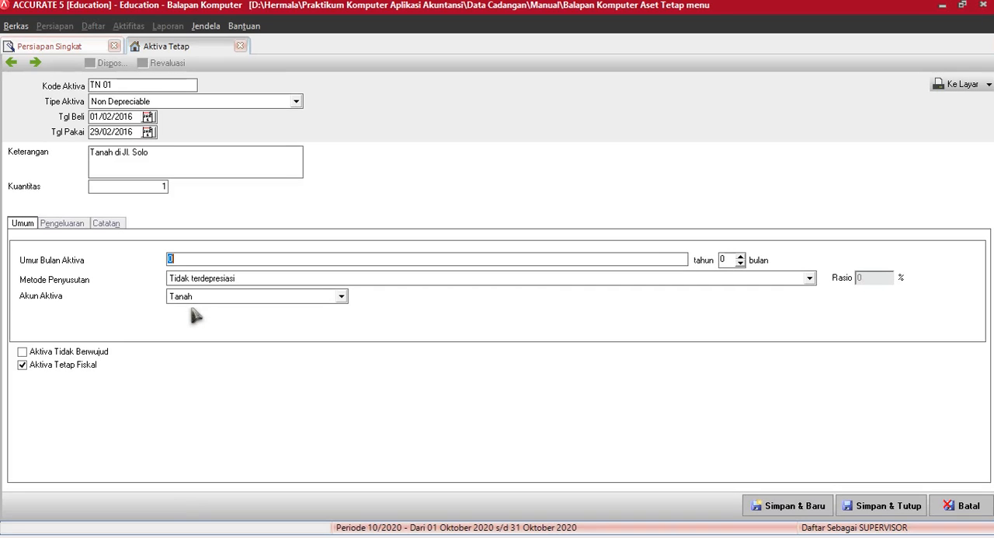
click(62, 224)
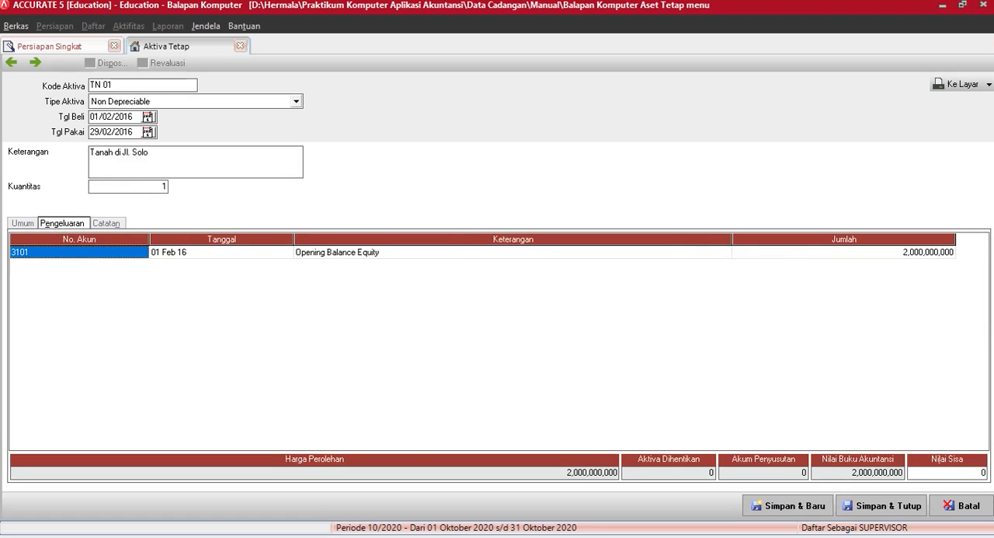
click(888, 506)
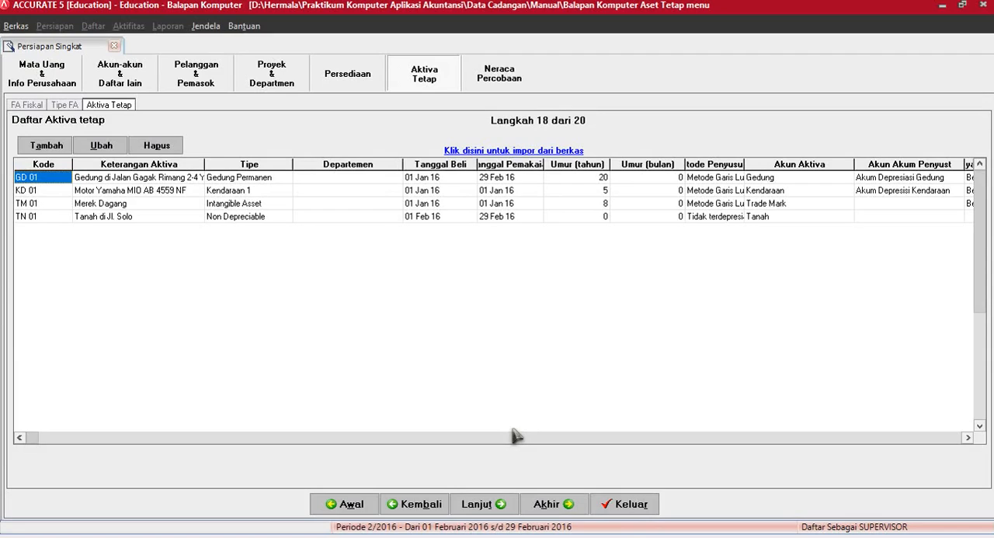
Step: Advance to the trial balance and examine the debit and credit balances of all accounts down to the last one
click(483, 504)
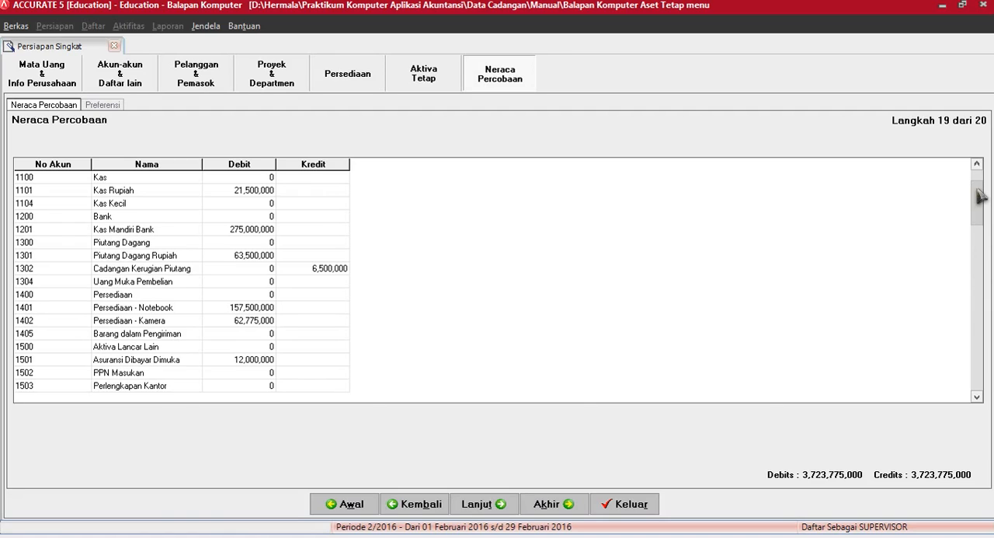
drag(977, 189, 977, 174)
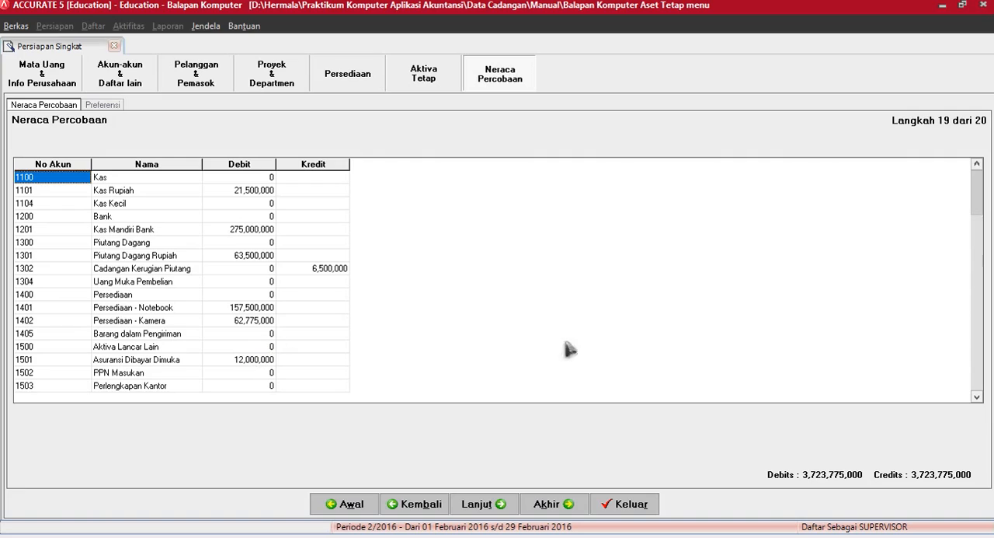
drag(977, 206, 979, 377)
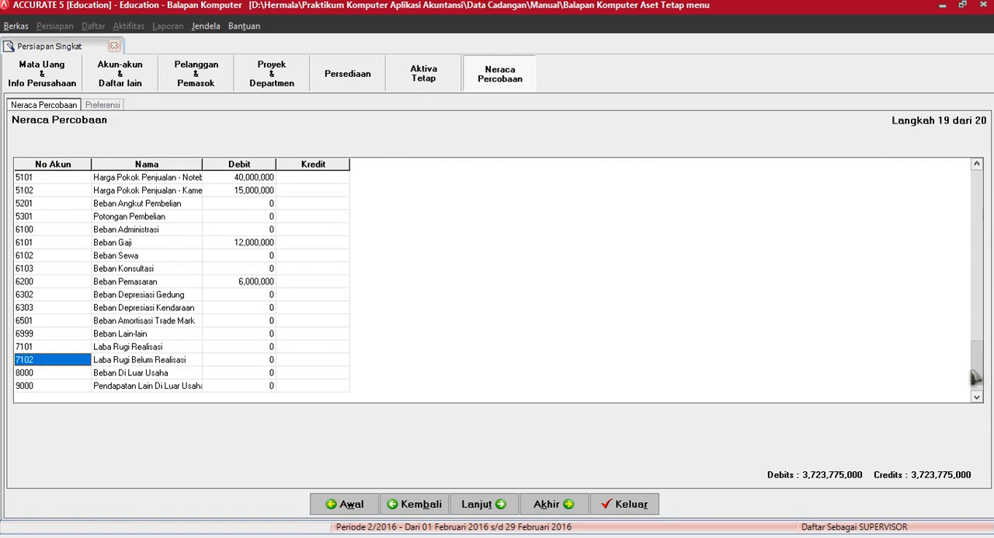
Step: Skip changing the company preferences and finish the quick setup wizard
click(483, 504)
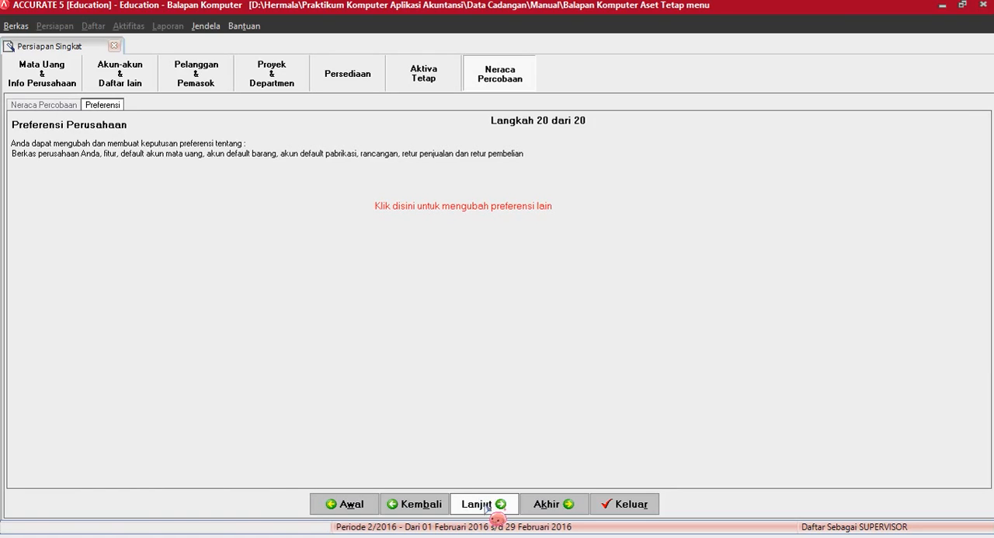
click(483, 505)
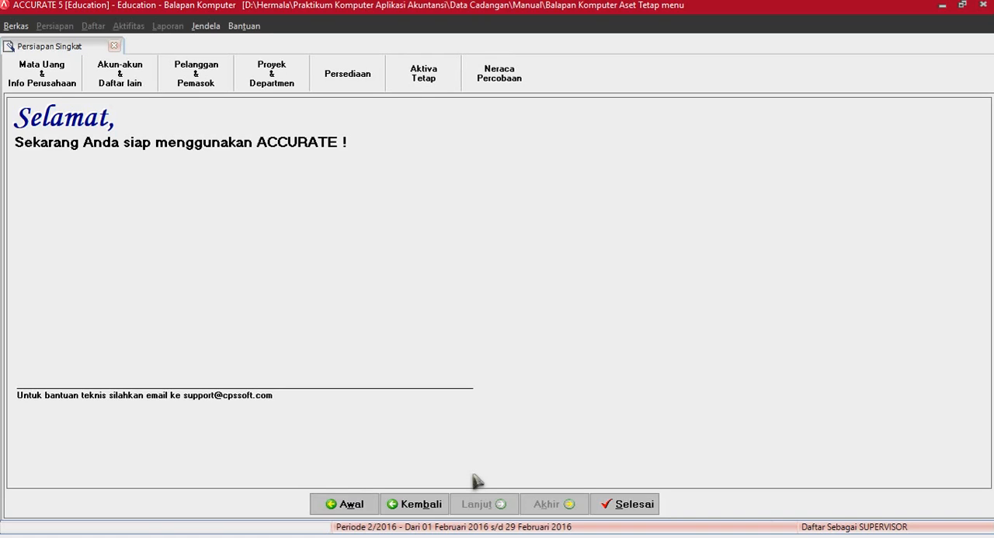
click(646, 505)
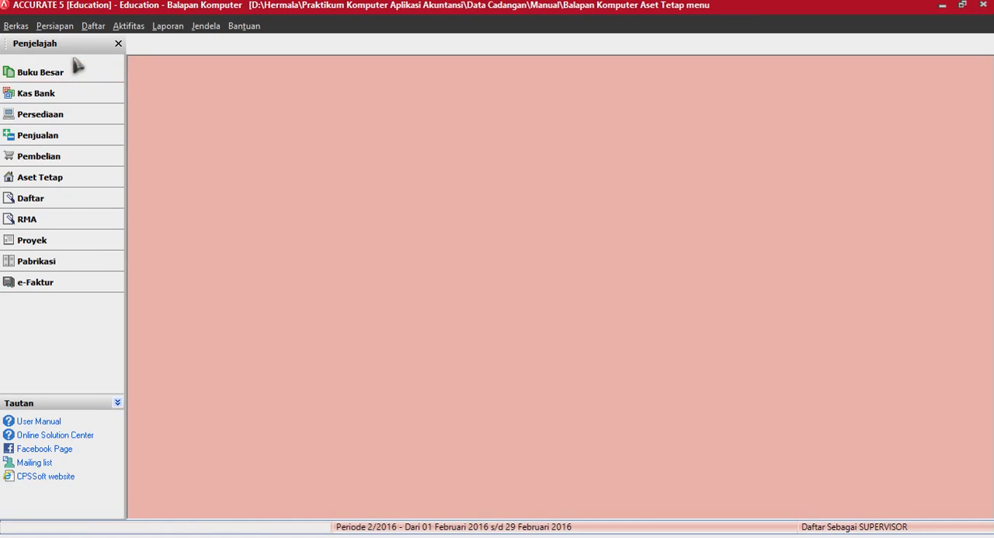
Step: Review the general ledger's account list with its balances and close the list
click(59, 77)
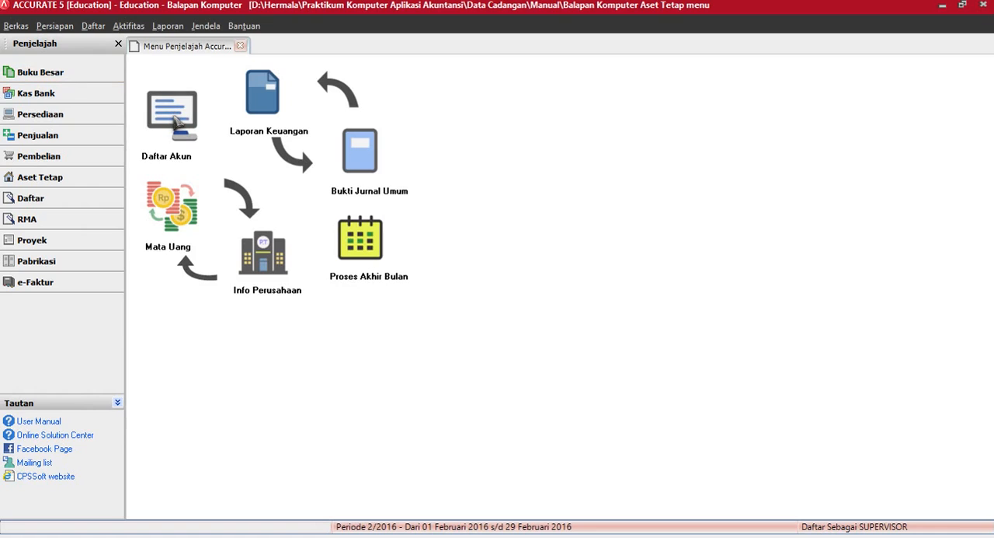
click(174, 120)
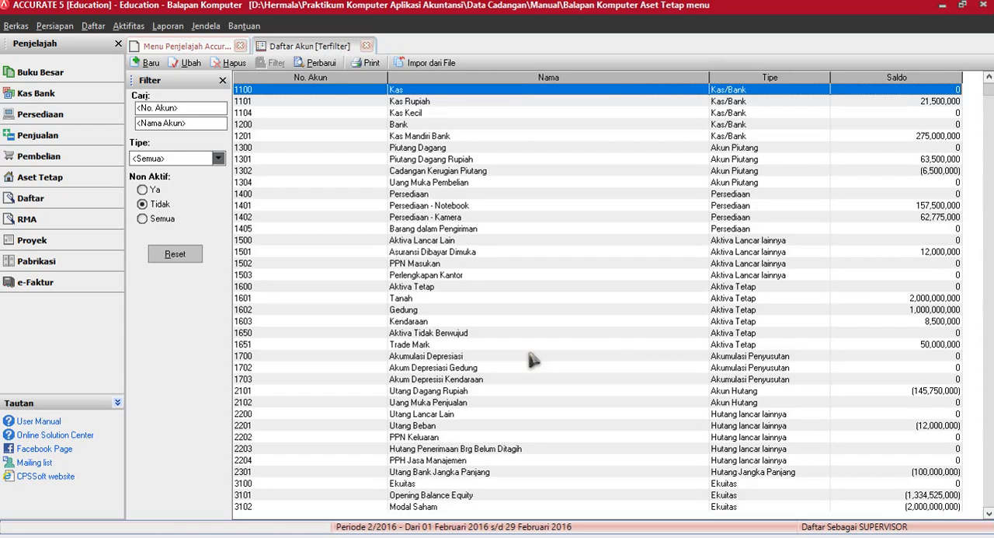
click(366, 46)
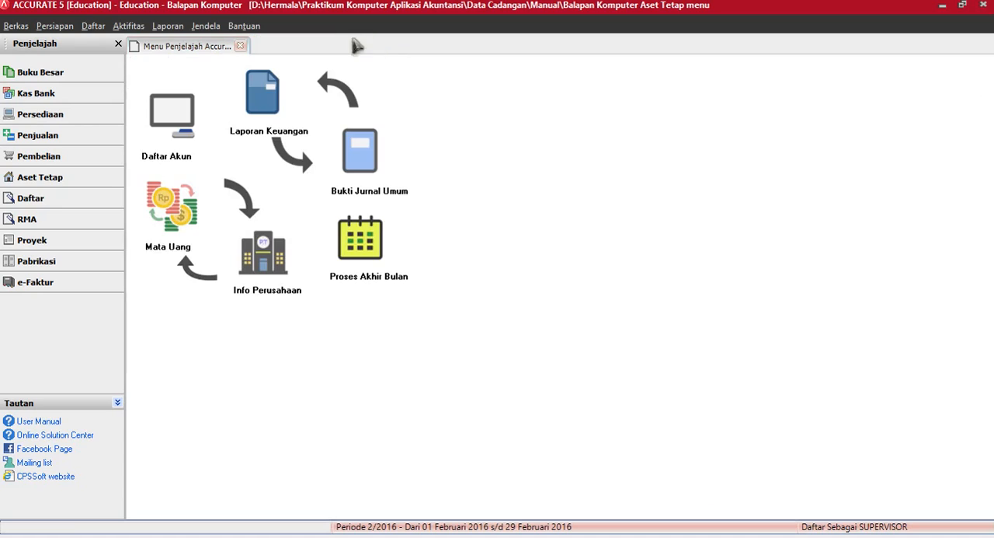
Step: Open the periodic month-end process (Proses Akhir Bulan)
click(131, 27)
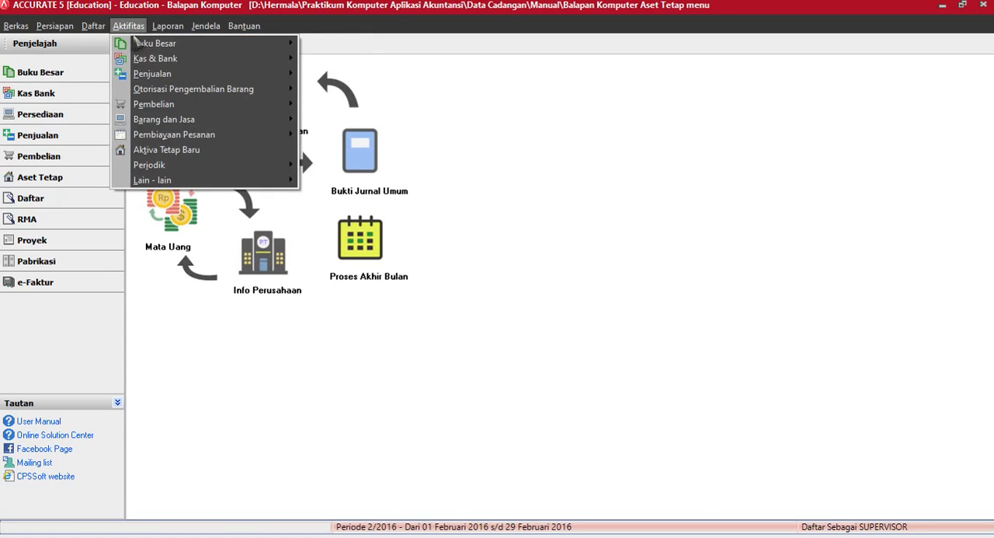
mouse_move(160, 168)
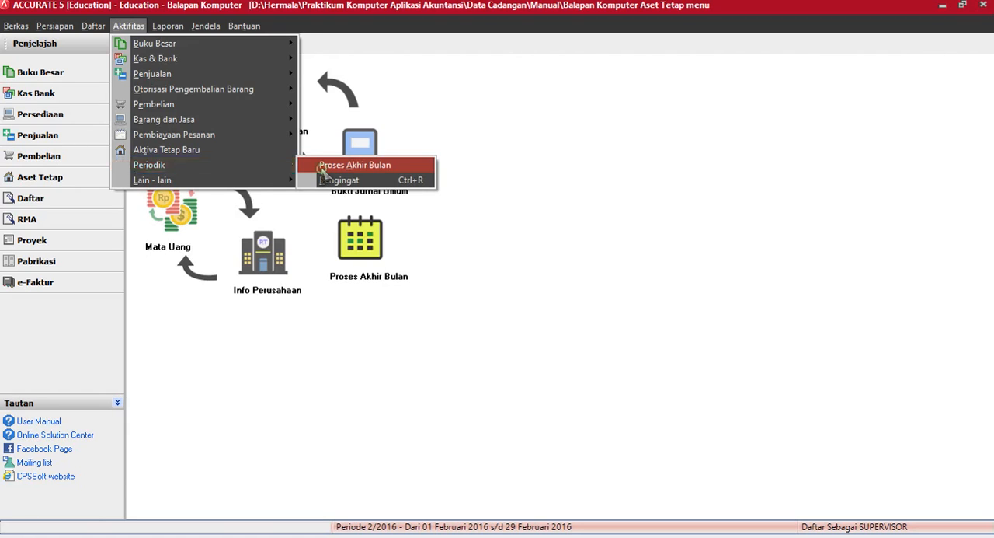
click(355, 164)
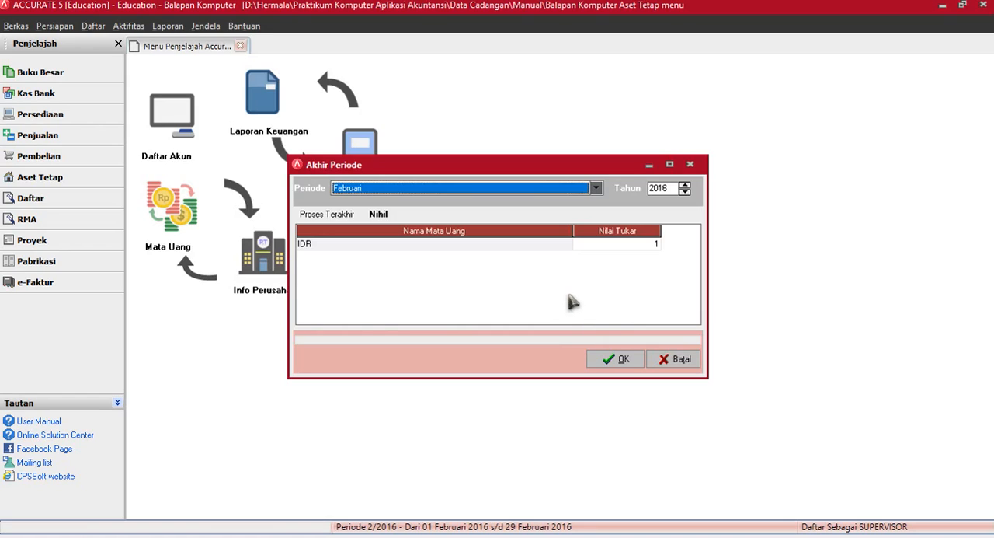
Step: Run the month-end process for Februari 2016 with the IDR exchange rate at 1
click(630, 362)
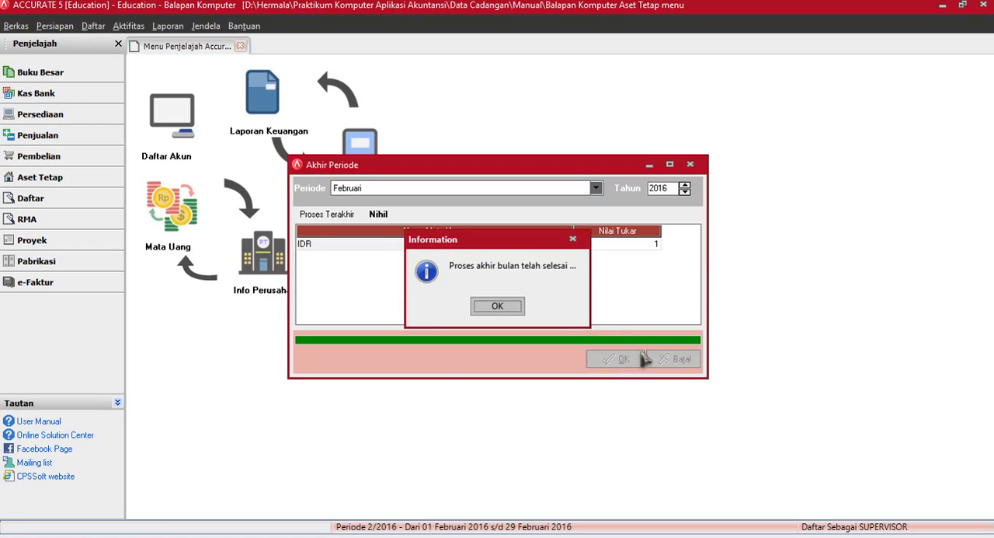
click(507, 307)
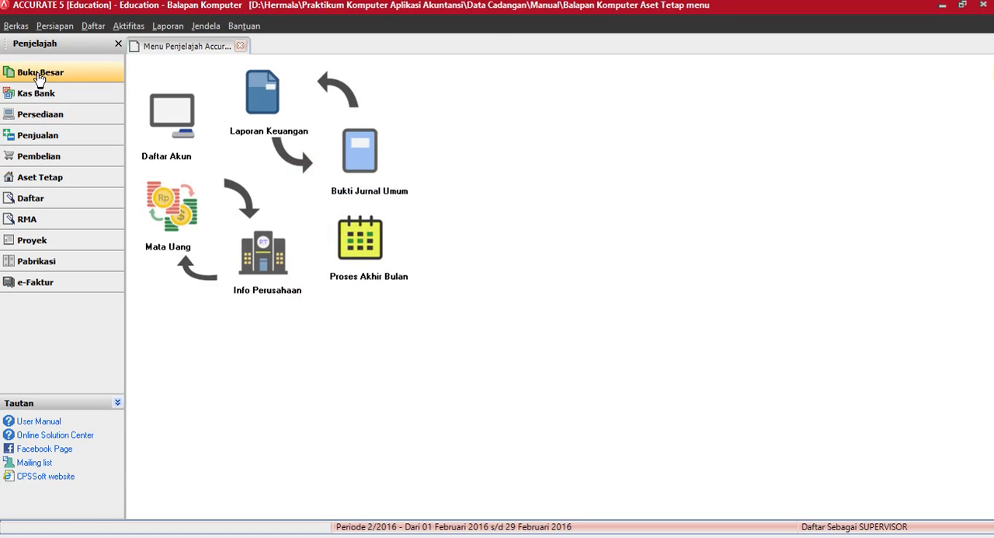
Step: Open the account list (Daftar Akun) and locate the Opening Balance Equity account among the equity accounts
click(170, 126)
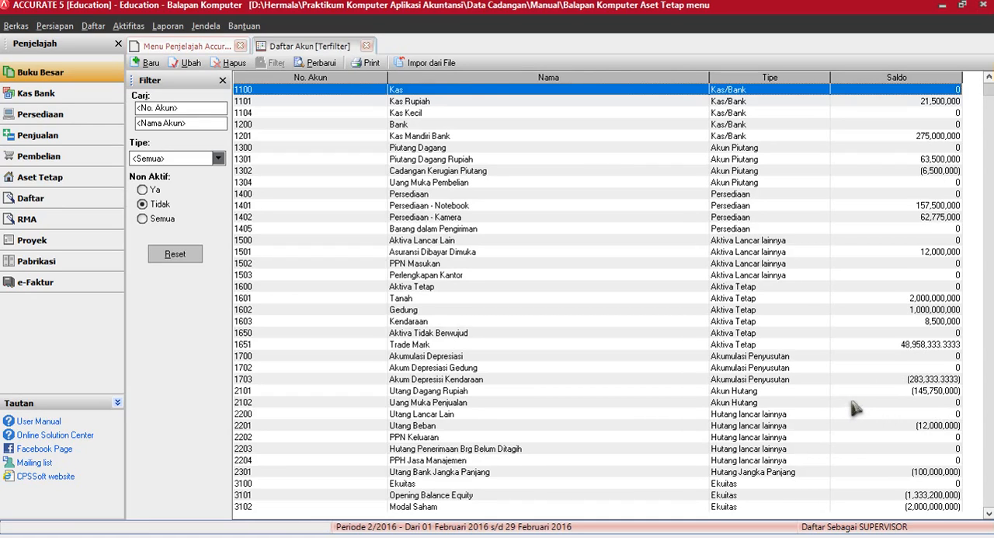
click(989, 513)
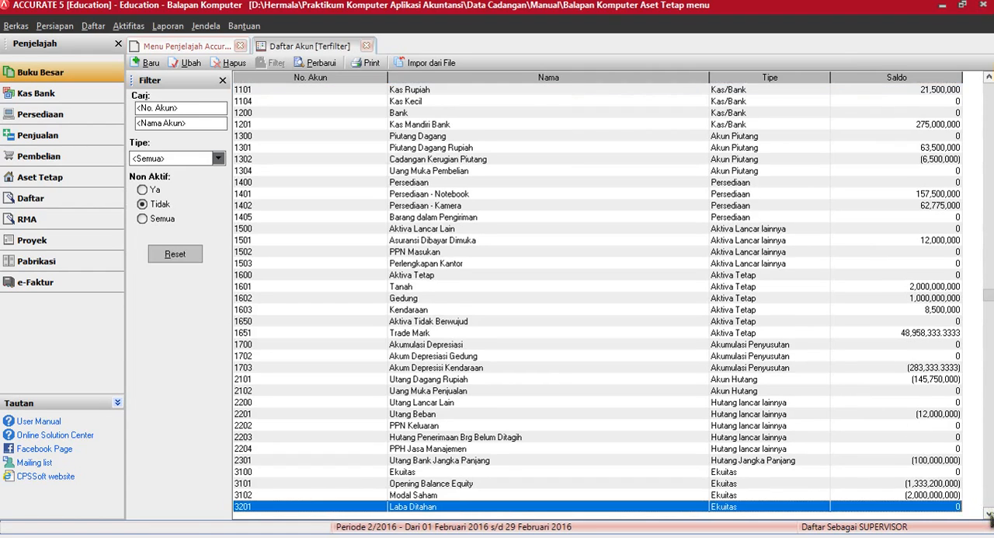
click(989, 514)
click(989, 514)
click(989, 514)
click(989, 513)
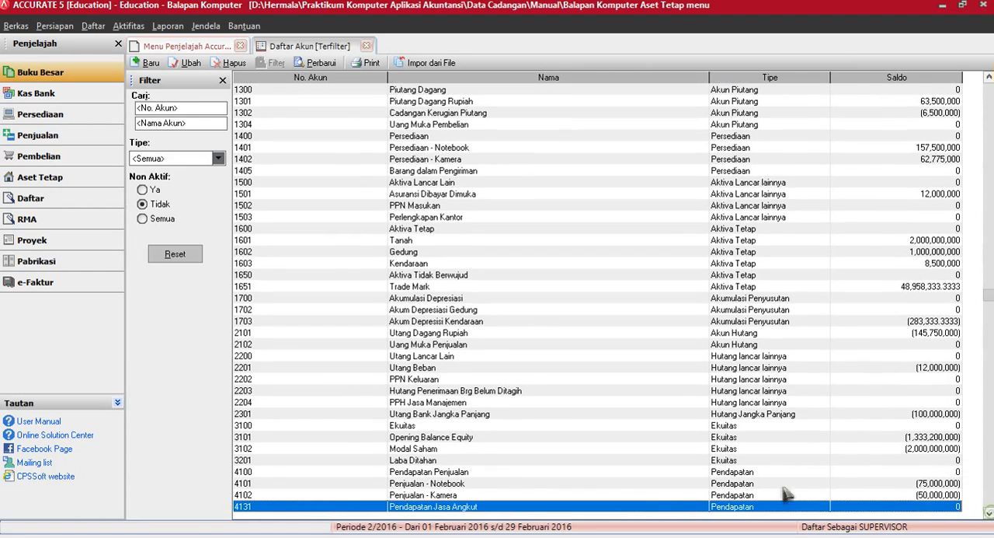
click(331, 439)
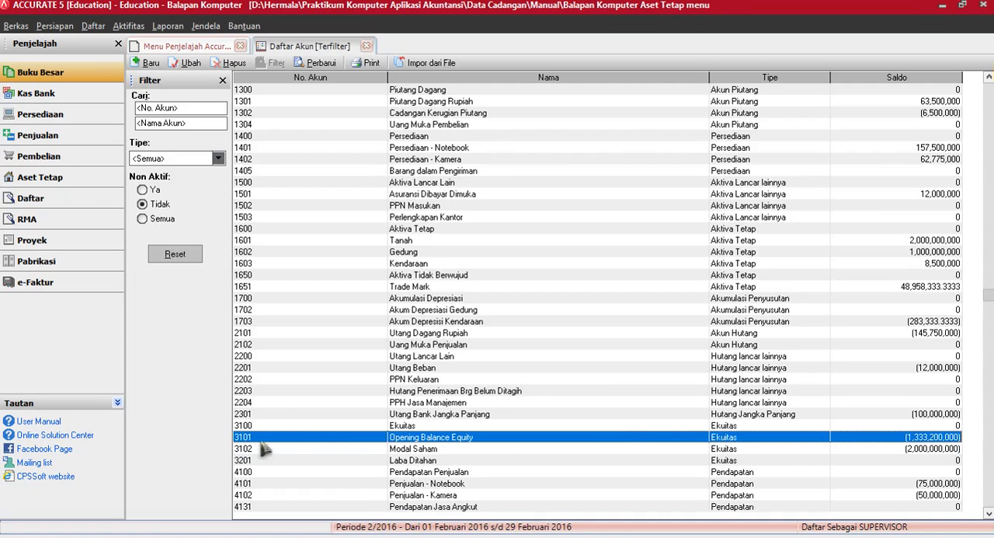
Step: Set the opening balance of the Laba Ditahan account to 1,333,200,000, accept the default currency, and refresh the account list
double_click(413, 462)
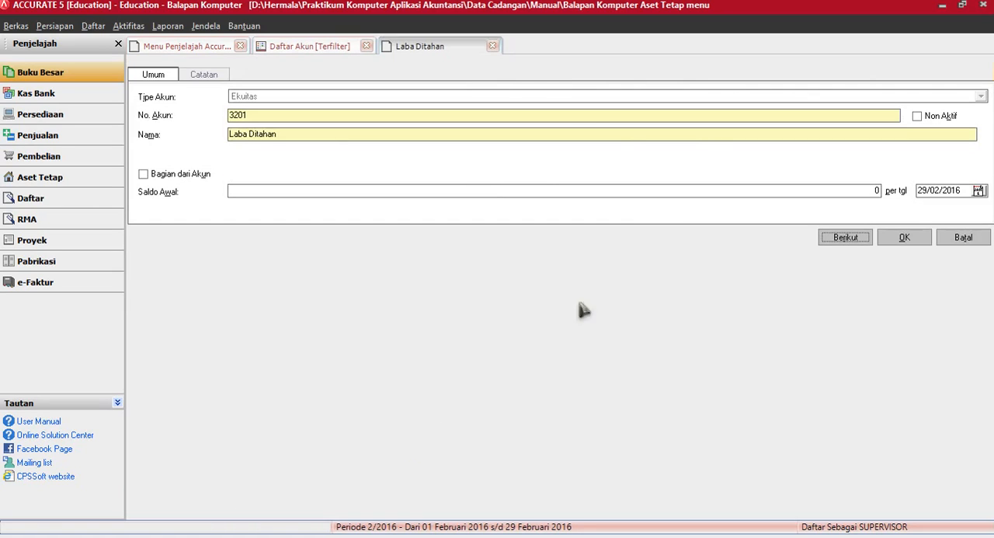
click(448, 193)
text(1333200000)
key(Tab)
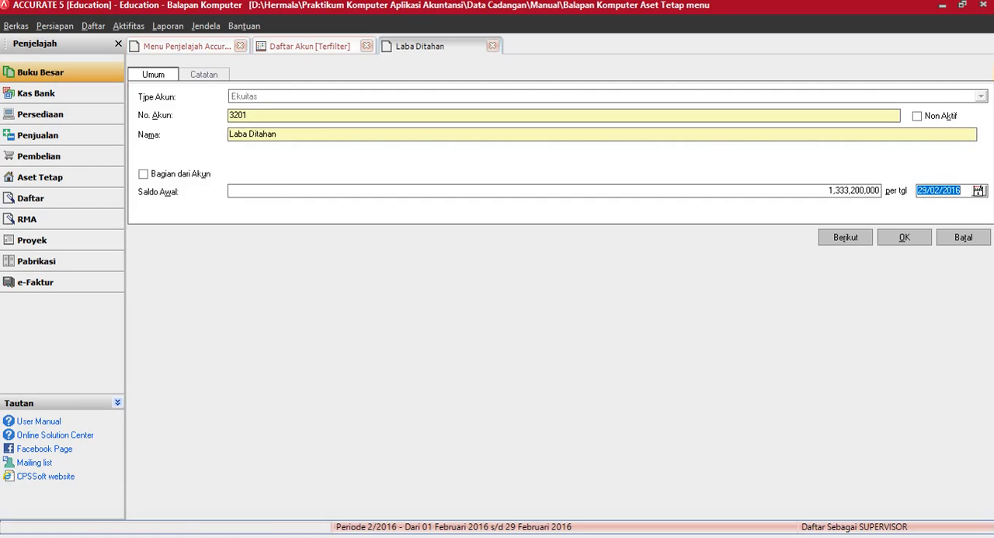
click(903, 239)
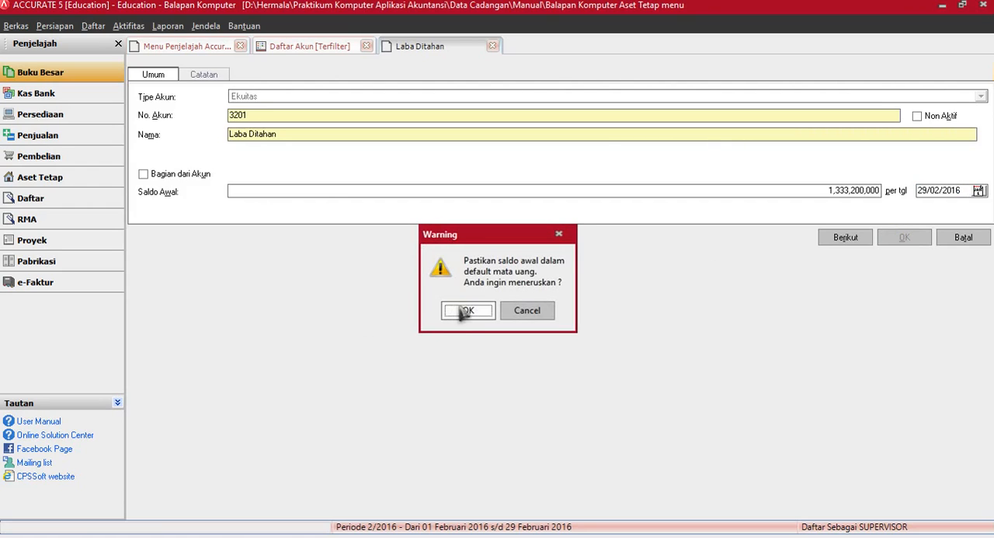
click(466, 311)
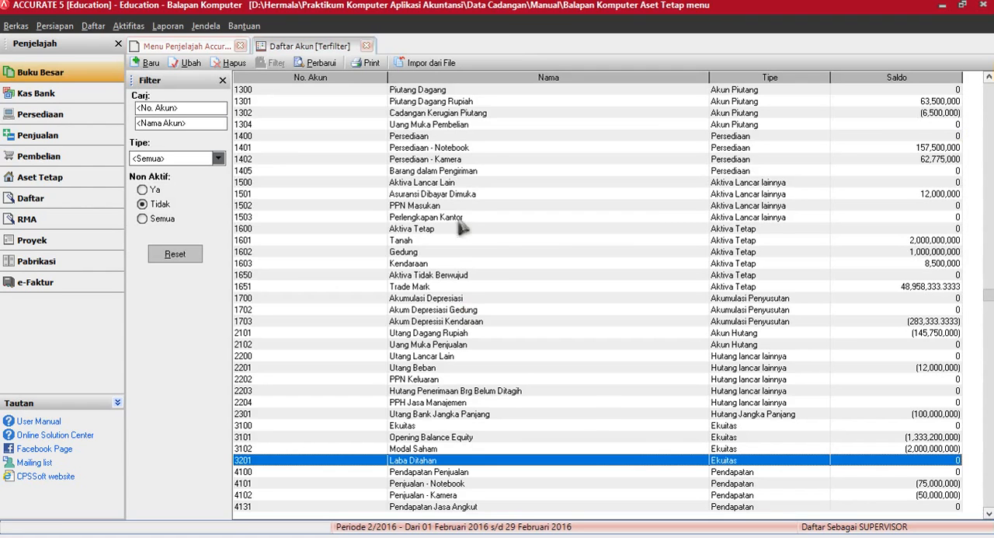
click(321, 63)
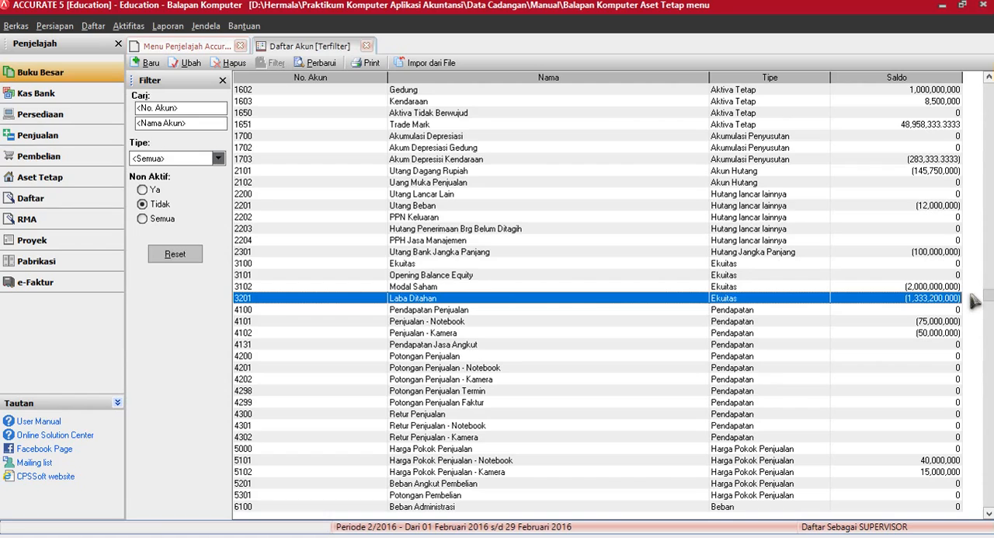
Step: Make the Kas Rupiah account a sub-account of Kas and refresh the account list
drag(987, 292, 986, 123)
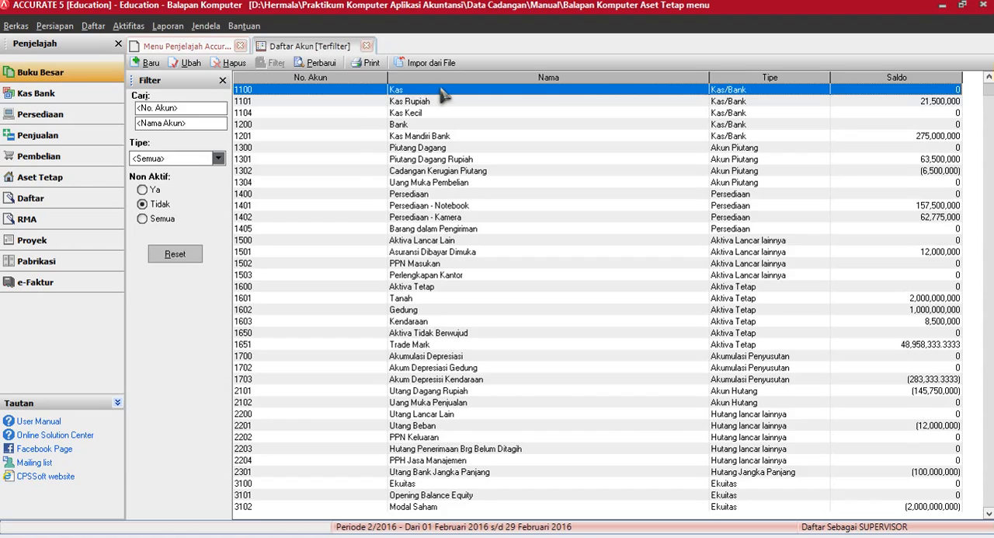
double_click(406, 101)
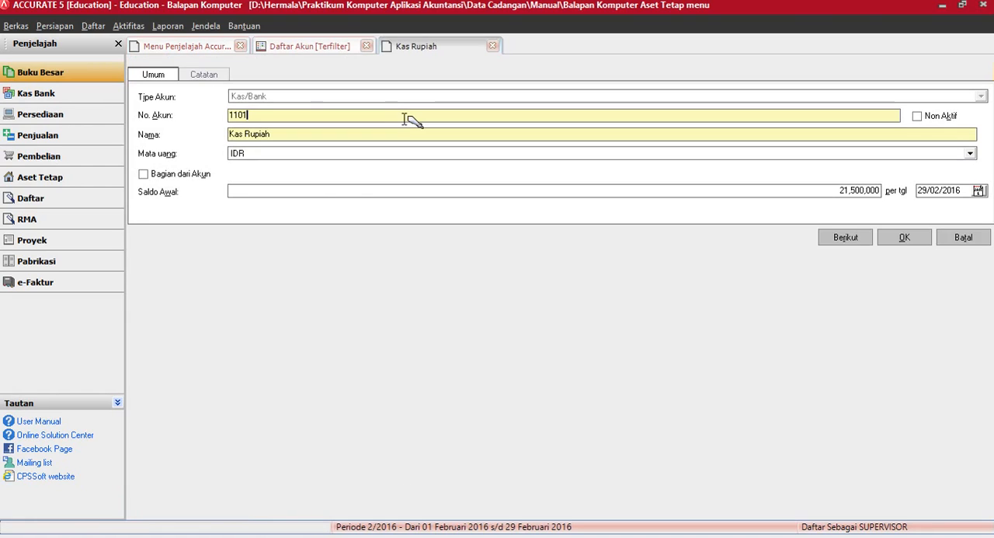
click(143, 174)
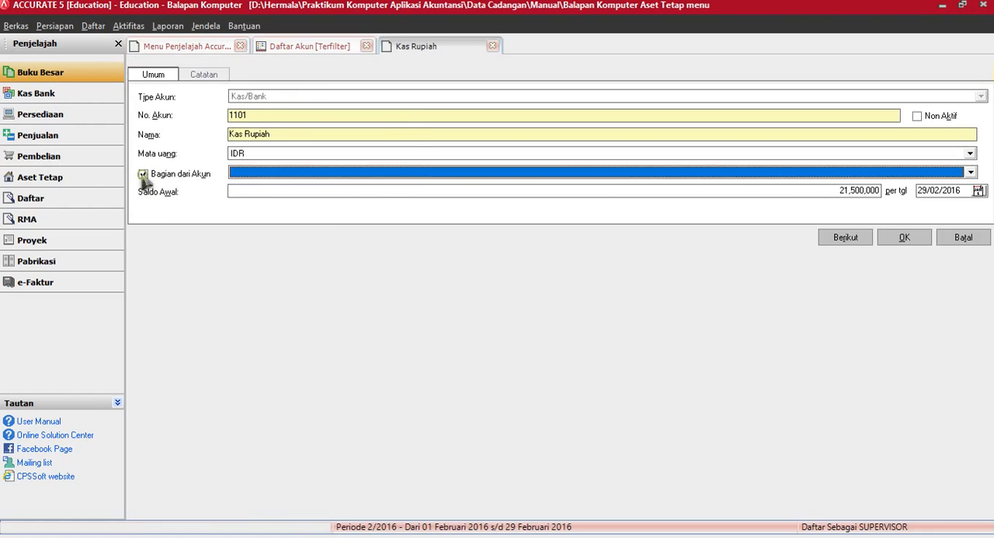
click(241, 174)
click(246, 194)
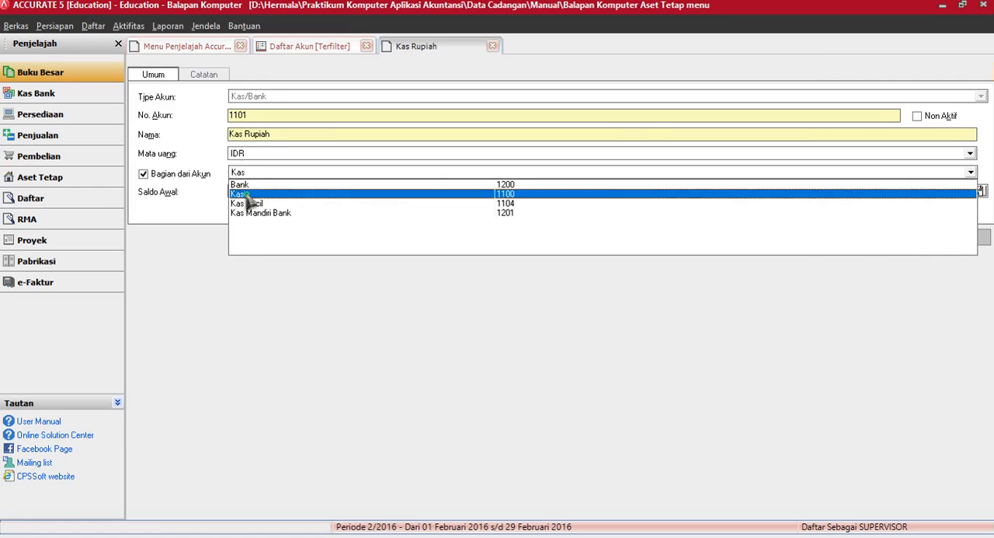
click(904, 237)
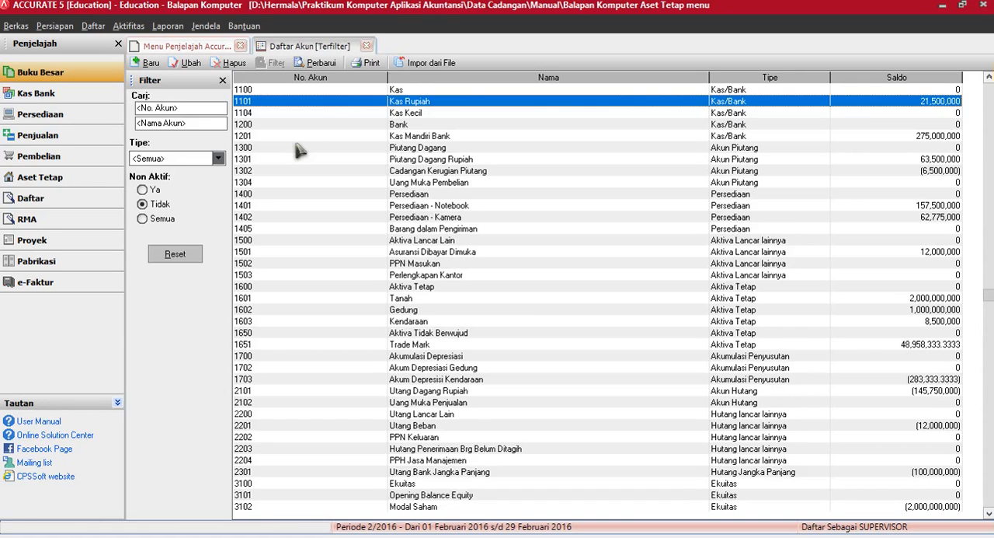
click(321, 64)
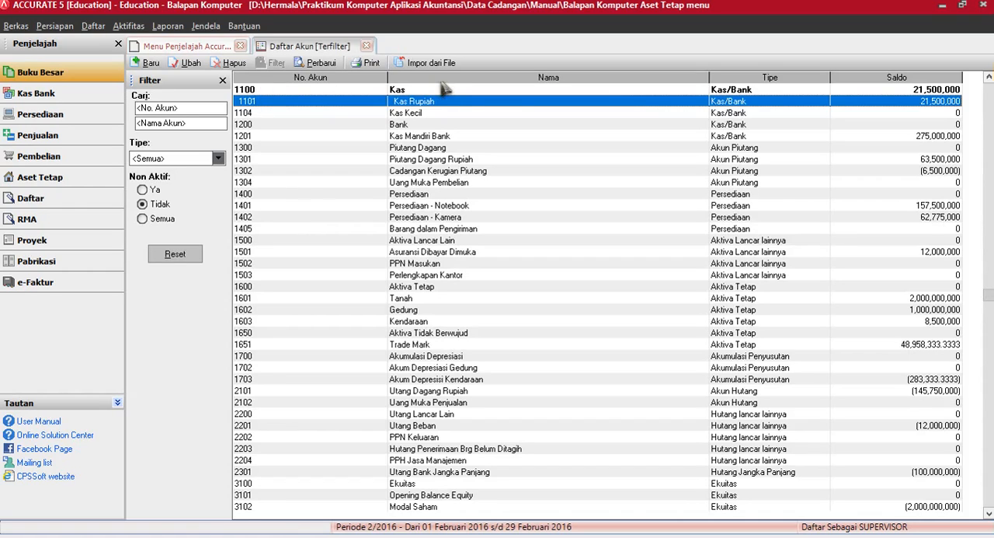
Step: Make the Kas Kecil account a sub-account of Kas and refresh the account list
double_click(276, 113)
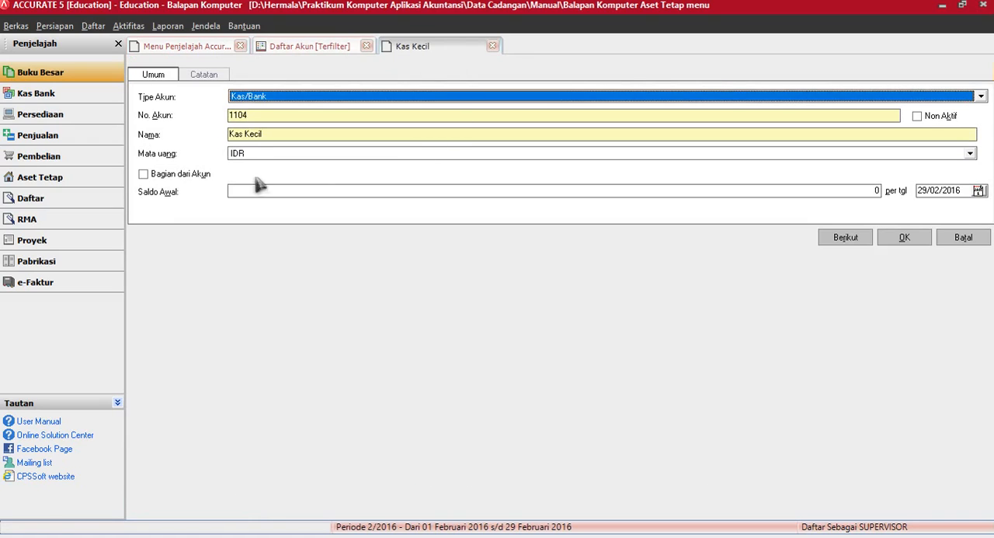
click(171, 177)
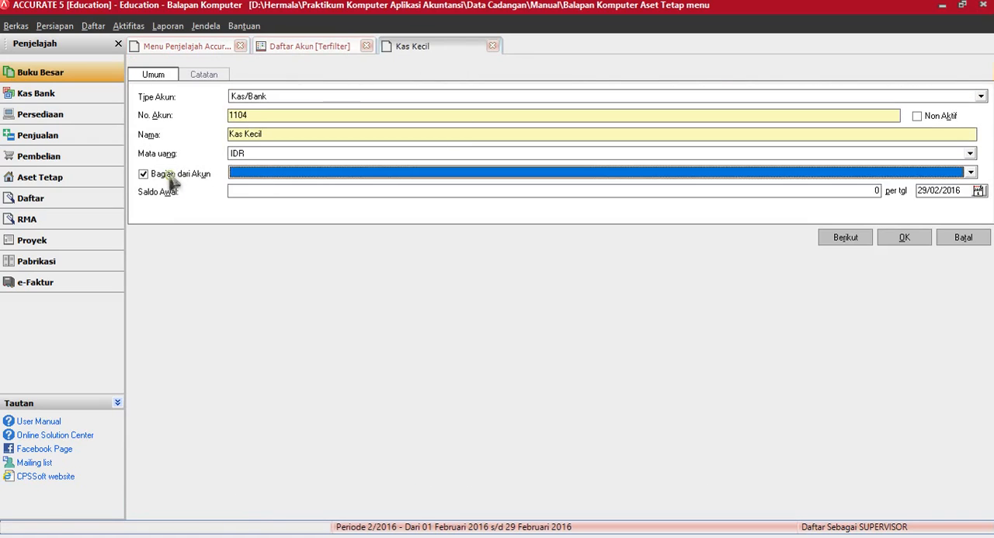
click(264, 173)
click(250, 194)
click(901, 240)
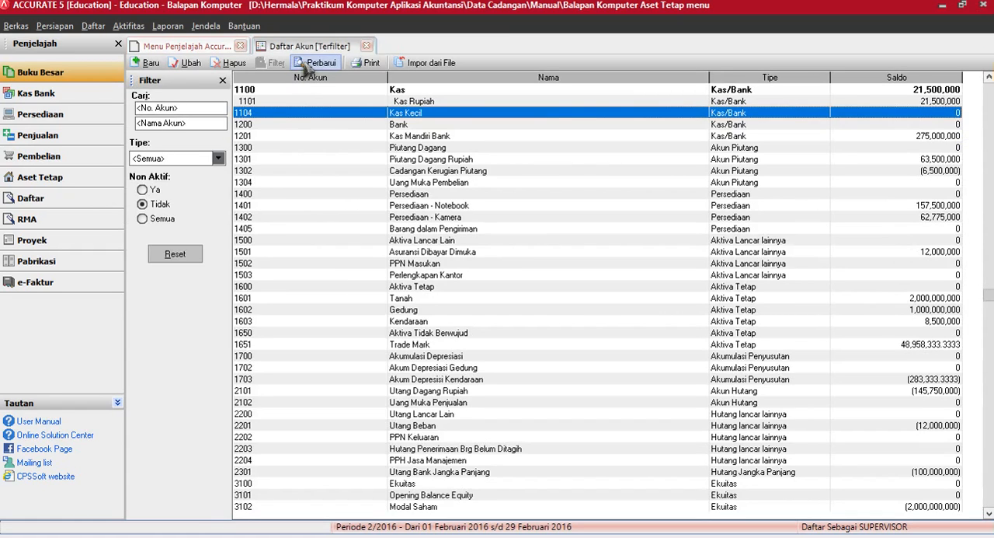
click(305, 65)
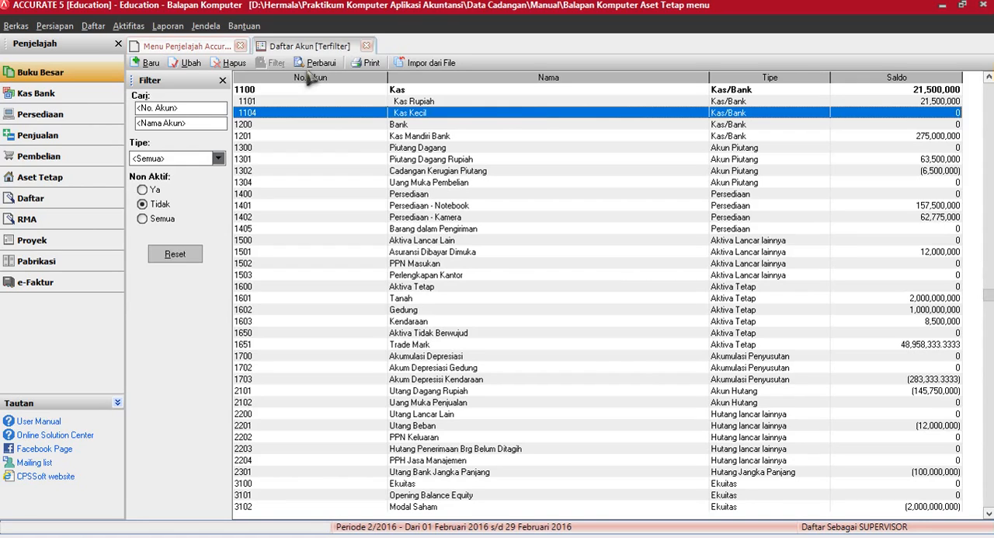
Step: Make the Kas Mandiri Bank account a sub-account of Bank and refresh the account list
double_click(264, 136)
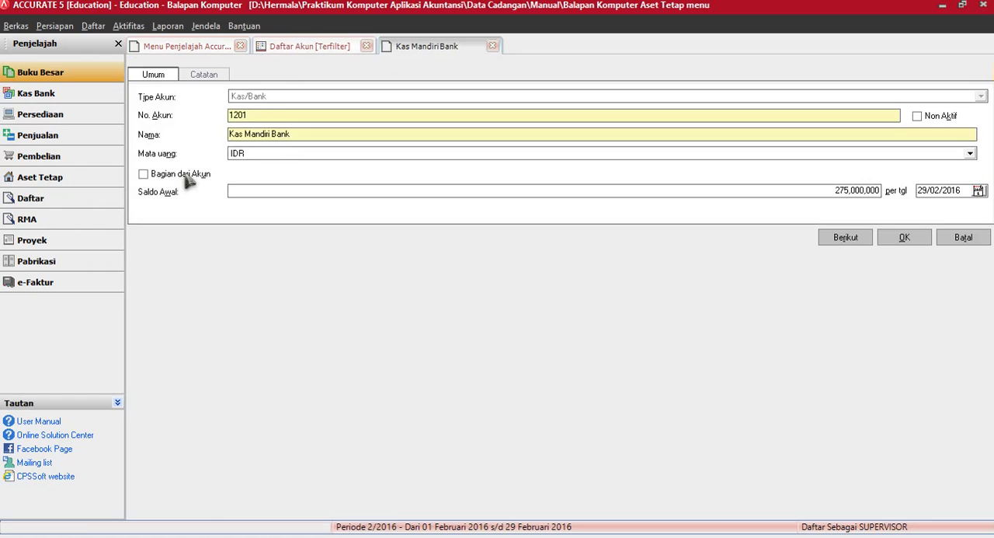
click(187, 175)
click(234, 172)
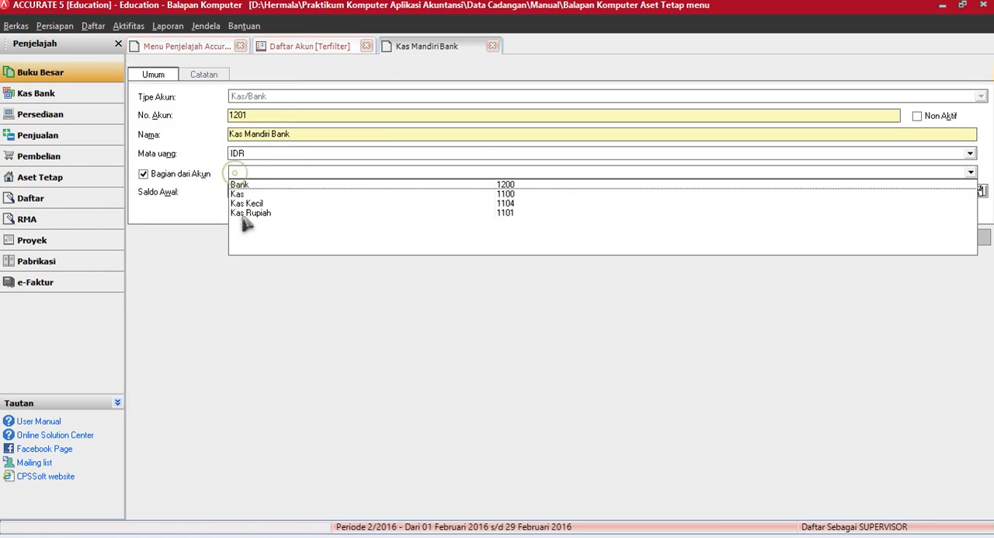
click(242, 186)
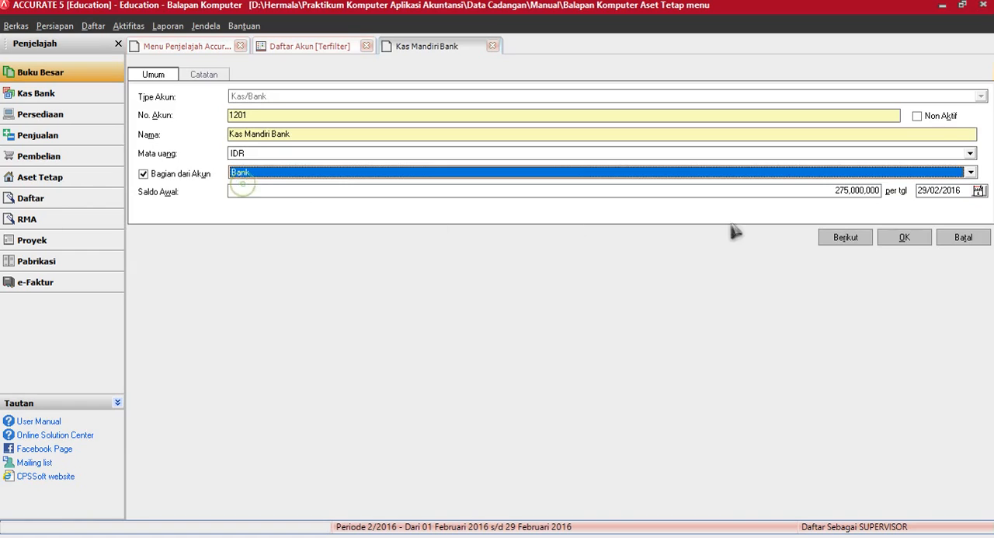
click(900, 240)
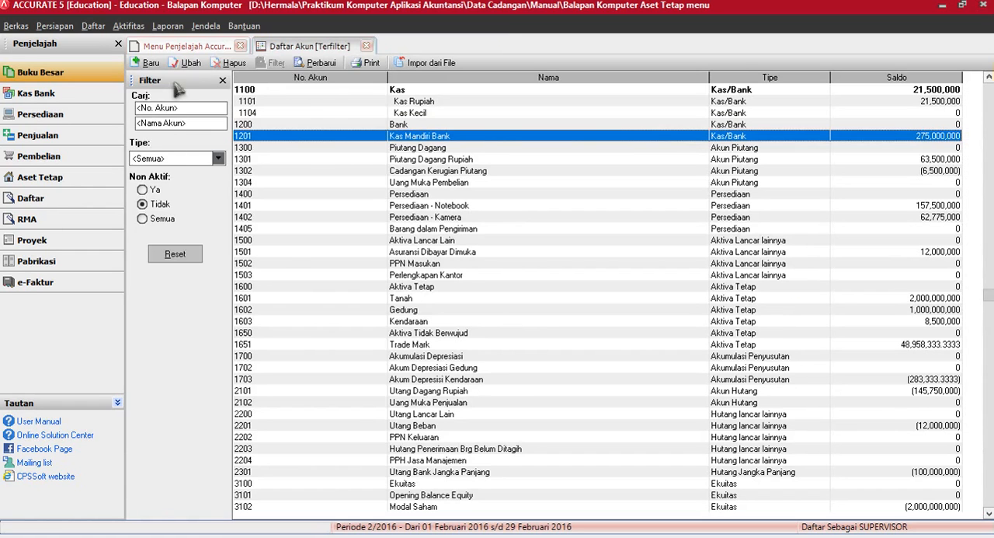
click(320, 65)
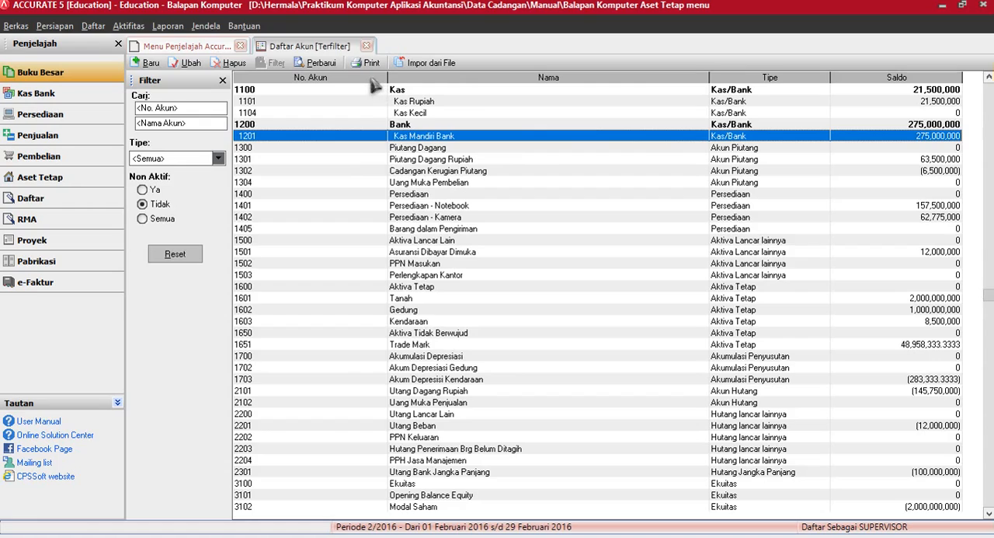
Step: Close the account list and open the inventory module's goods and services list (Barang dan Jasa)
click(366, 46)
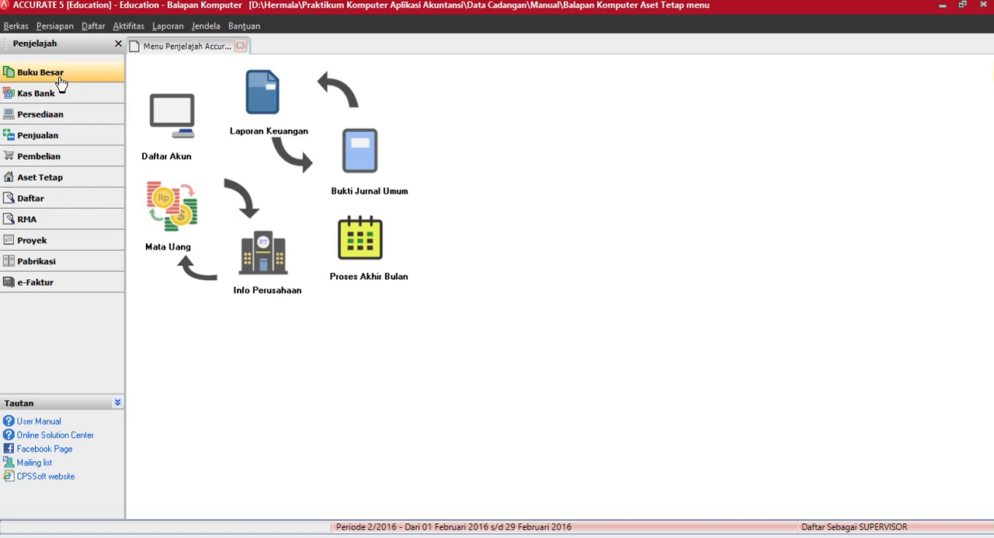
click(101, 72)
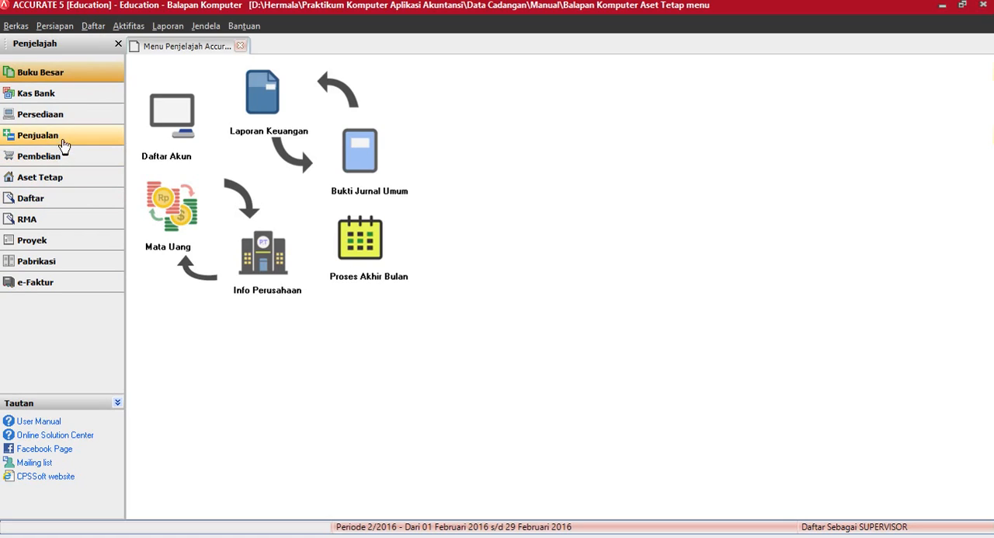
click(78, 116)
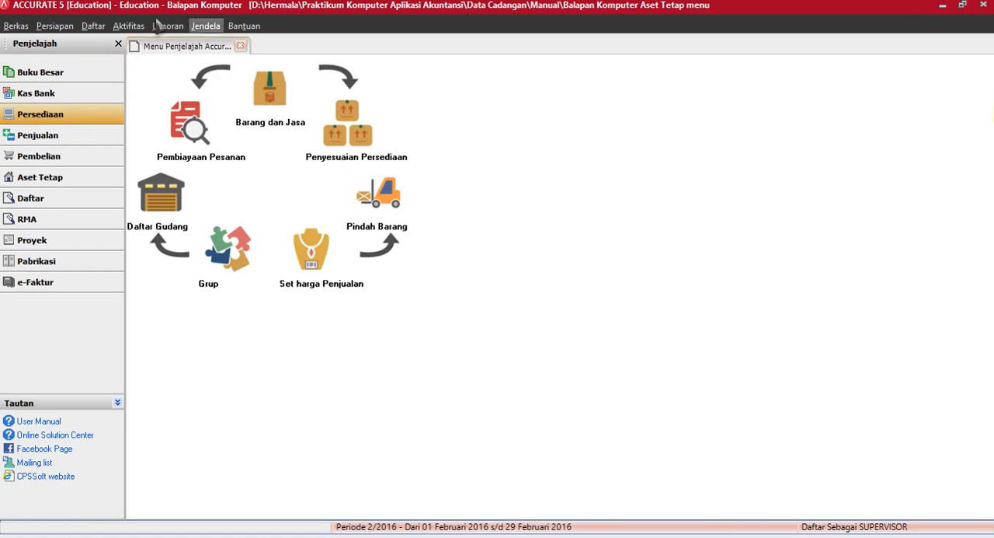
click(93, 25)
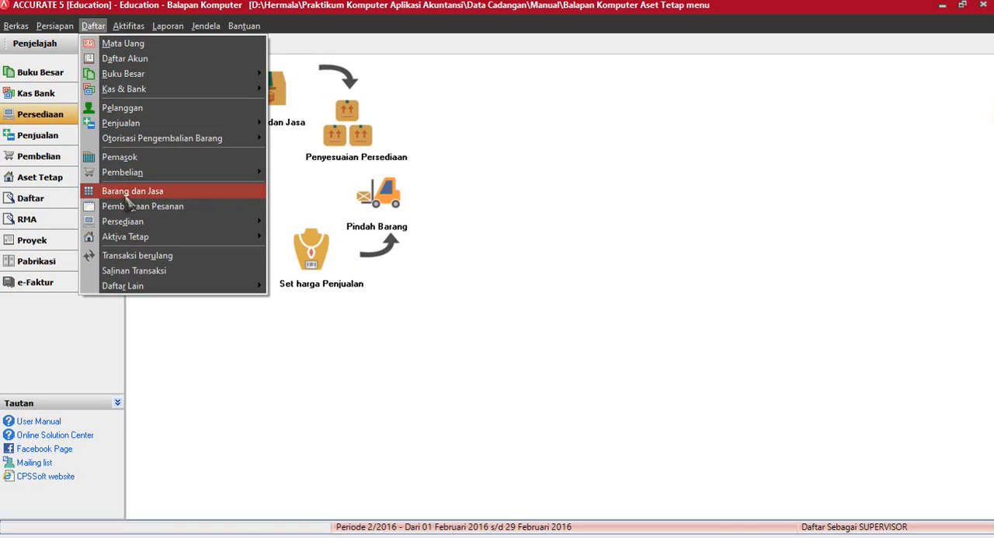
click(551, 89)
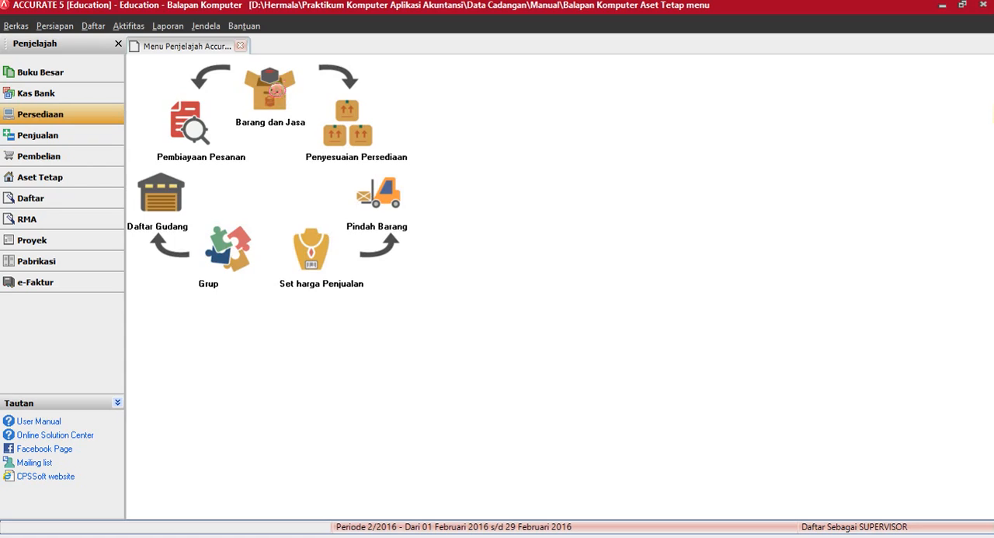
click(277, 90)
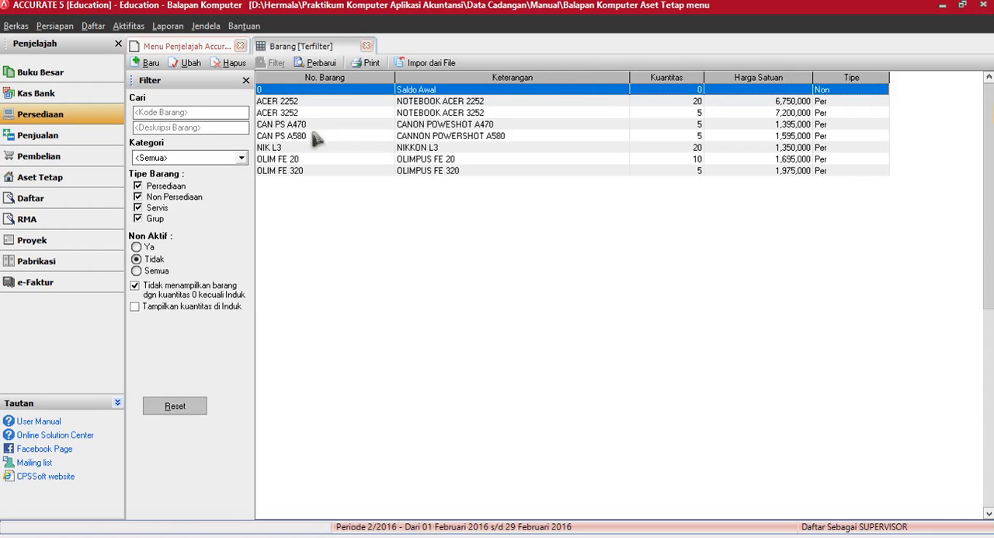
Step: Create a new Persediaan item numbered CANNON - KD with the description CANNON KAMERA DIGITAL and save it
click(140, 64)
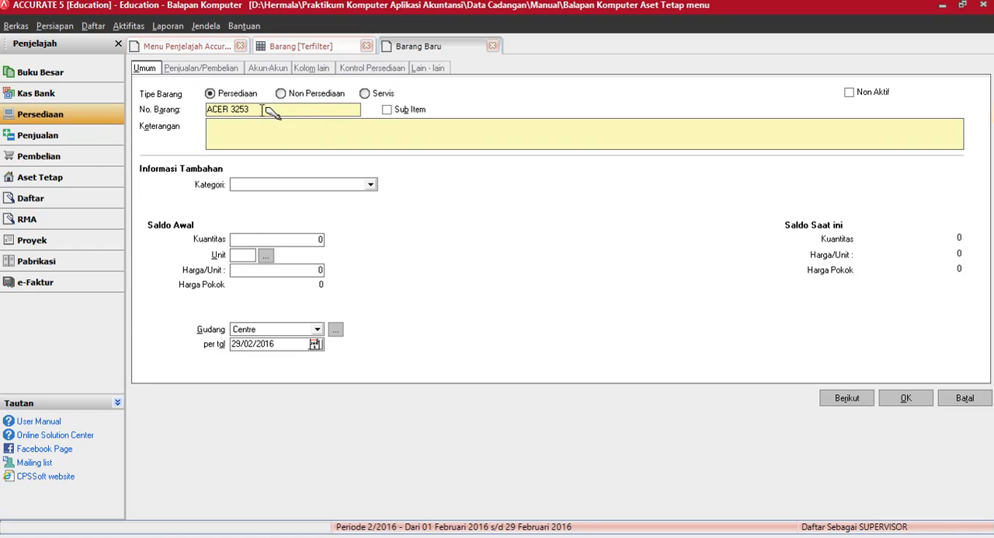
drag(266, 110, 206, 110)
key(BackSpace)
text(CANNON - KD)
key(Tab)
text(CANNON KAMERA DIGITAL)
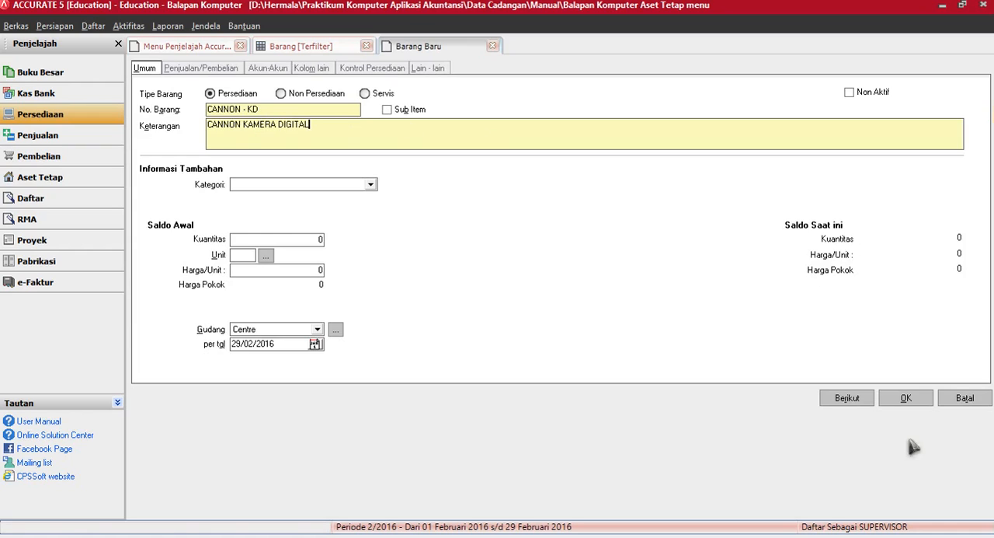
click(906, 399)
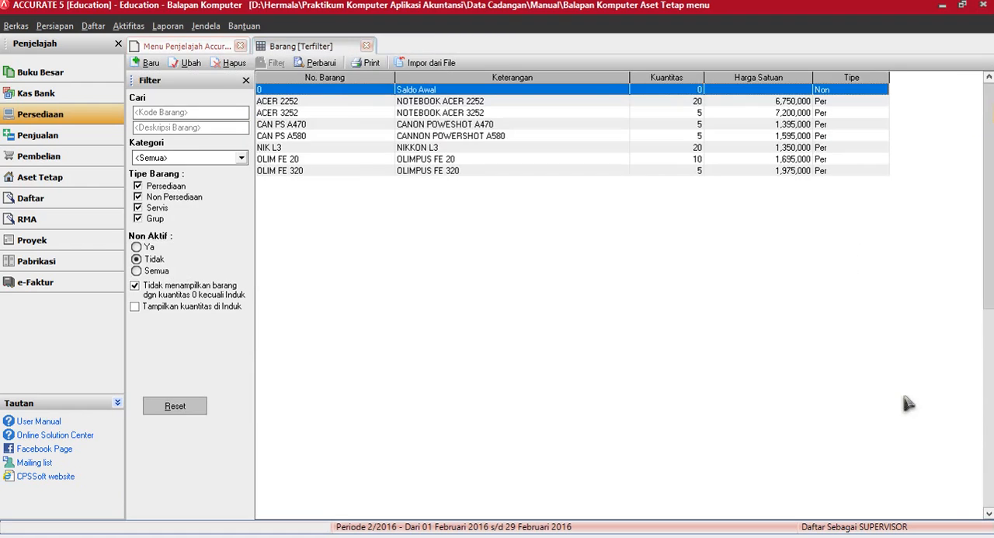
Step: Include zero-quantity items in the goods list, then make item CAN PS A470 a sub-item of CANNON - KD and refresh the list
click(319, 64)
click(136, 287)
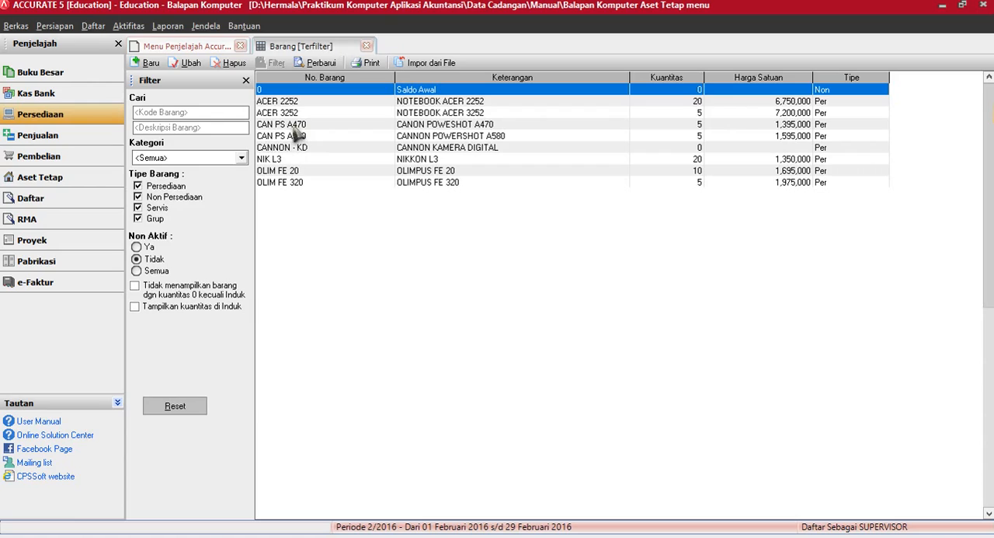
click(286, 125)
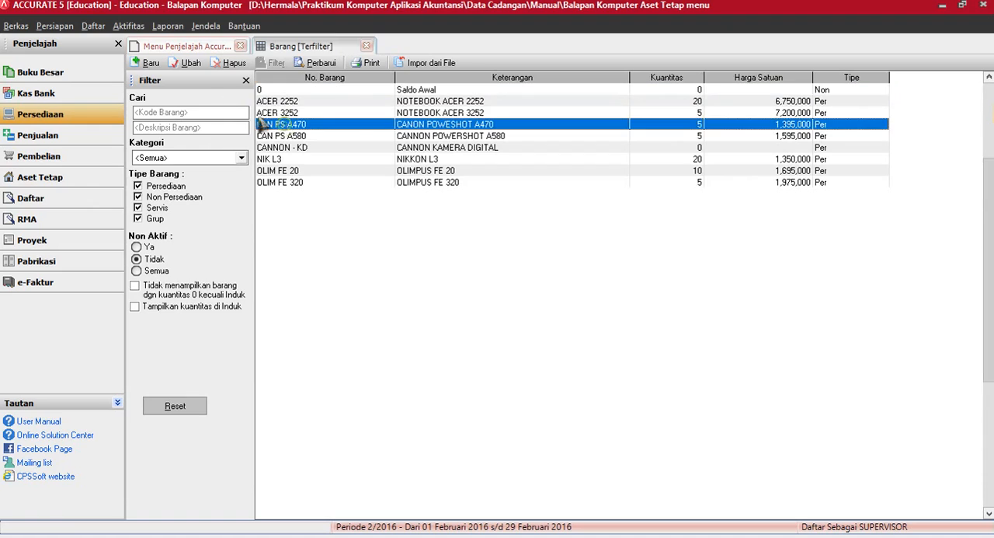
click(185, 64)
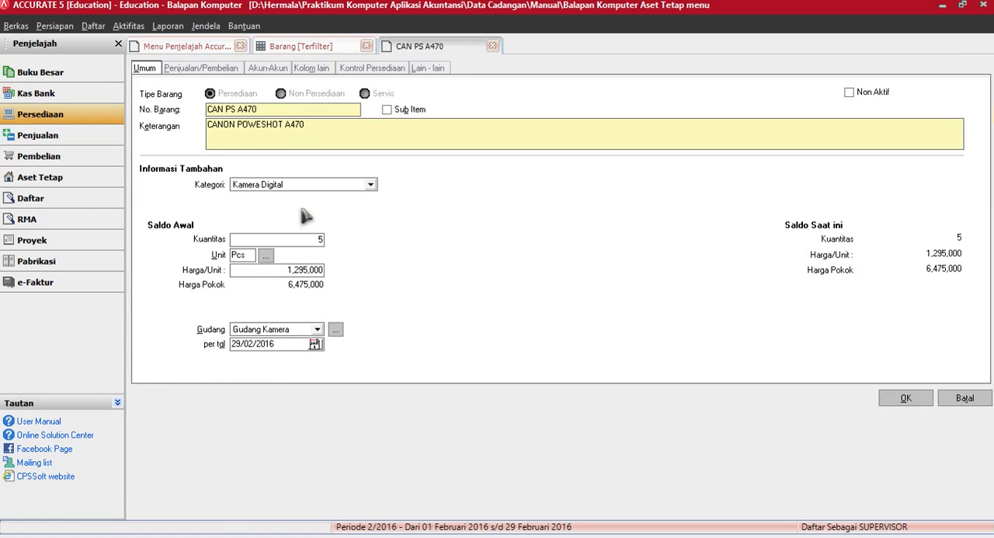
click(387, 110)
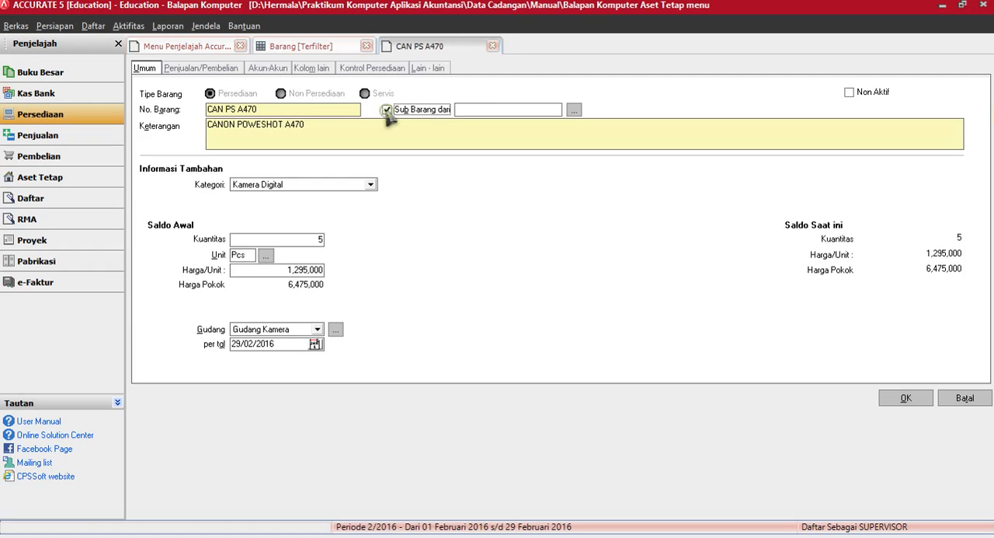
click(575, 110)
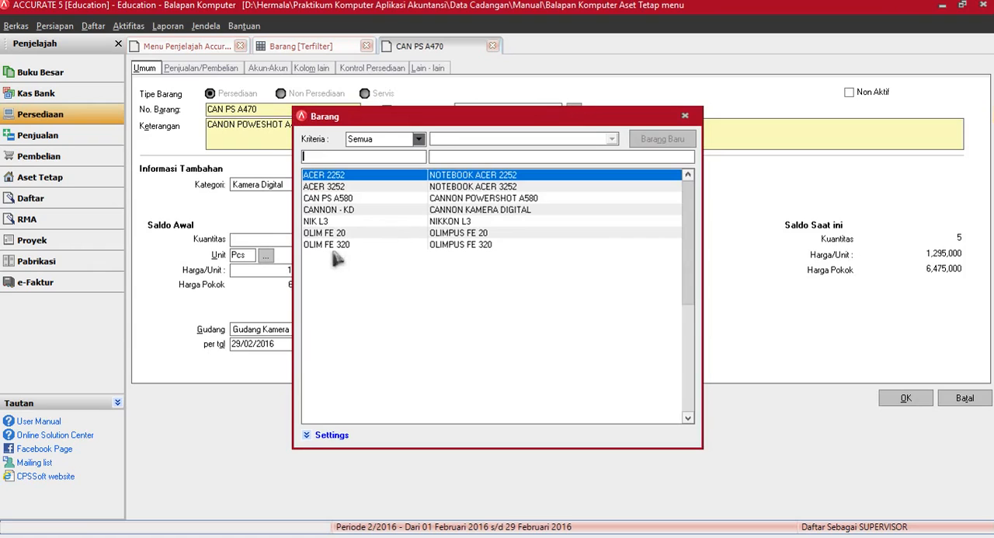
double_click(323, 210)
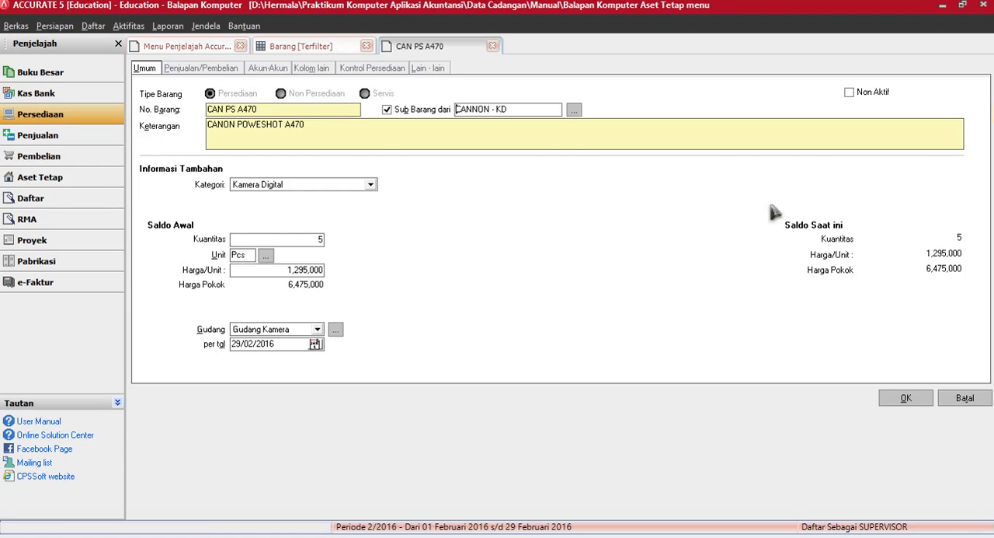
click(907, 397)
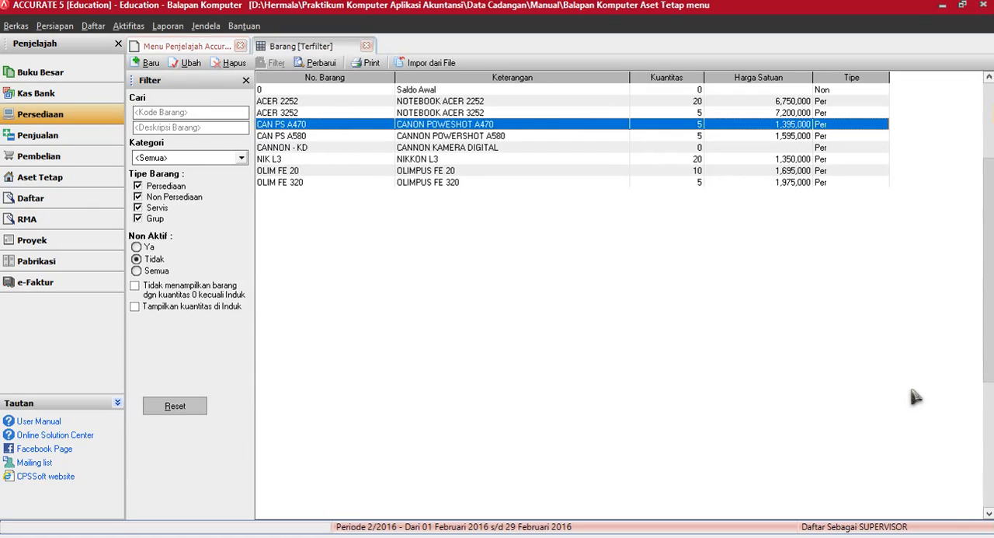
click(315, 62)
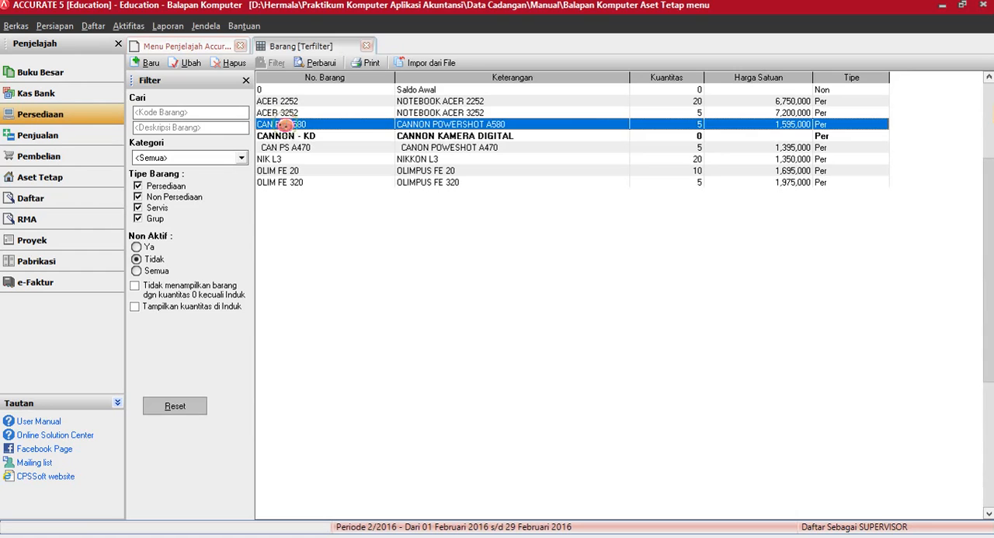
Step: Make item CAN PS A580 a sub-item of CANNON - KD, then refresh and close the goods list
double_click(284, 126)
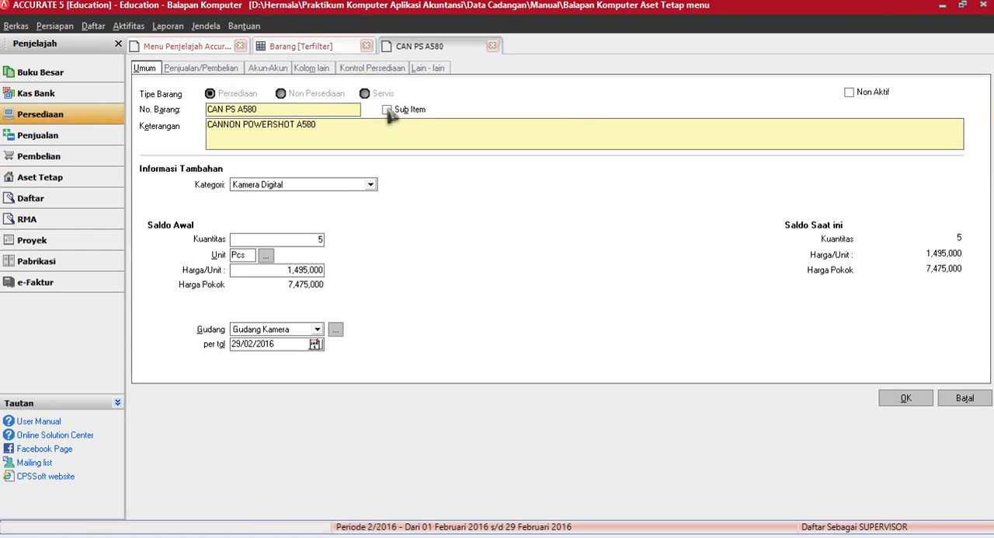
click(388, 110)
click(574, 111)
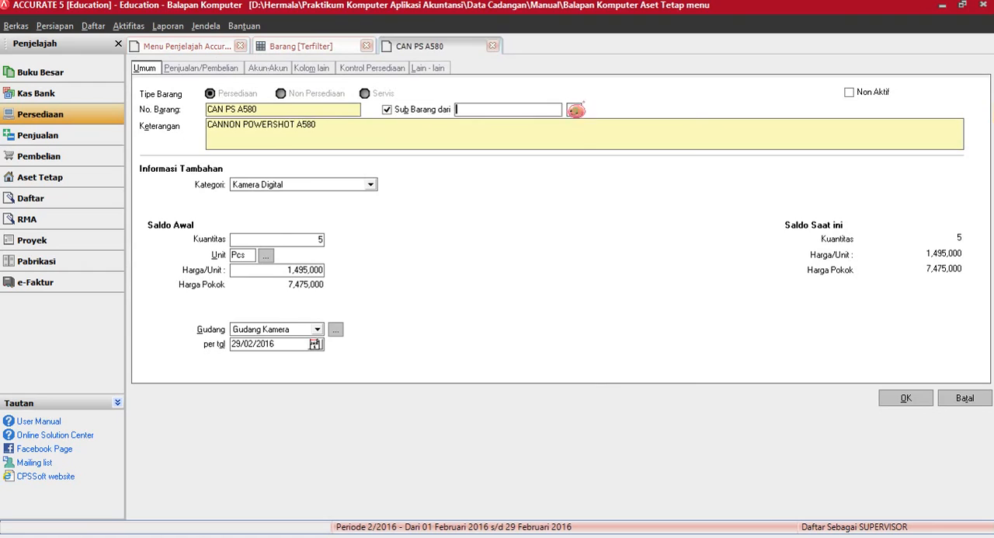
double_click(445, 211)
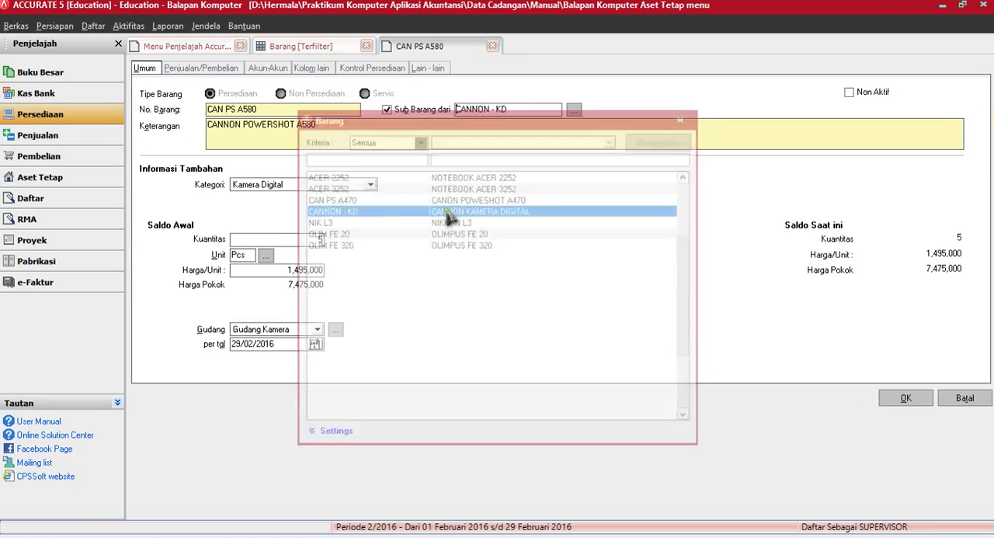
click(907, 399)
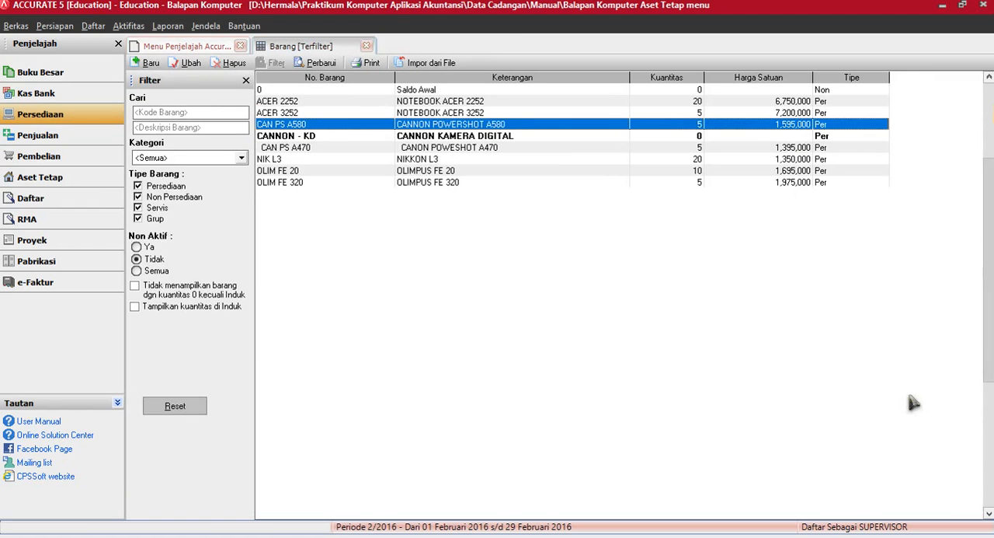
click(320, 63)
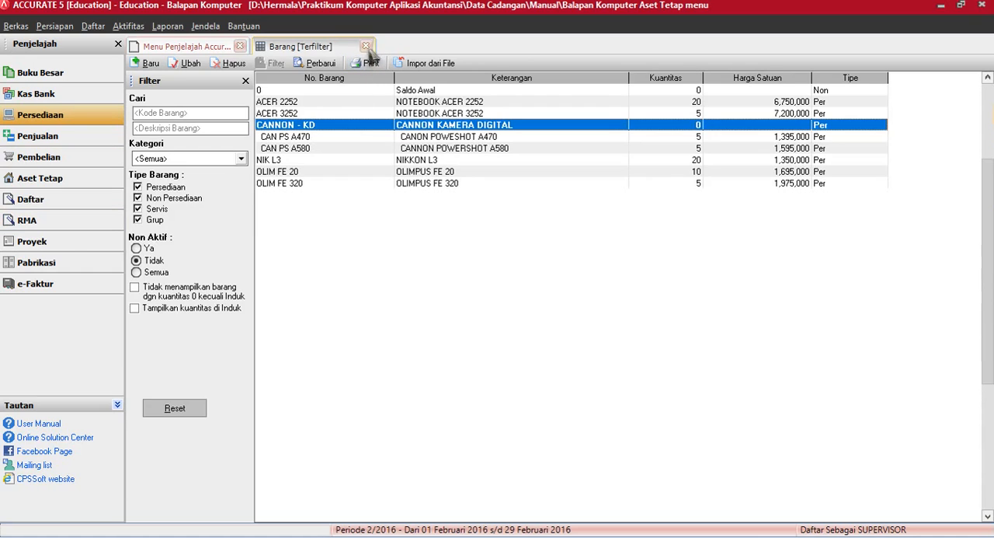
click(367, 47)
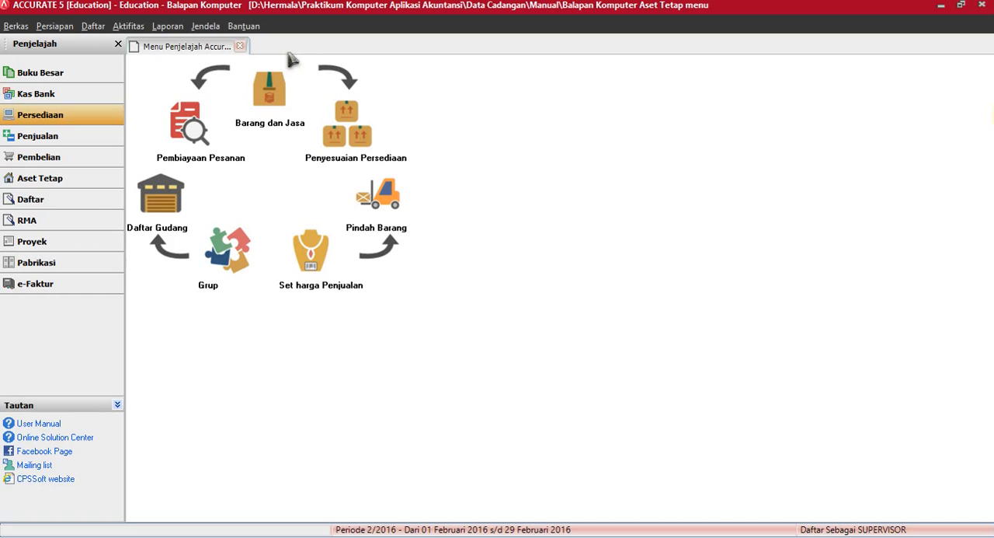
Step: Start a data backup (Cadangan Data) and choose the KOMPAK_B3 folder inside Praktikum Komputer Aplikasi Akuntansi as its destination
click(17, 27)
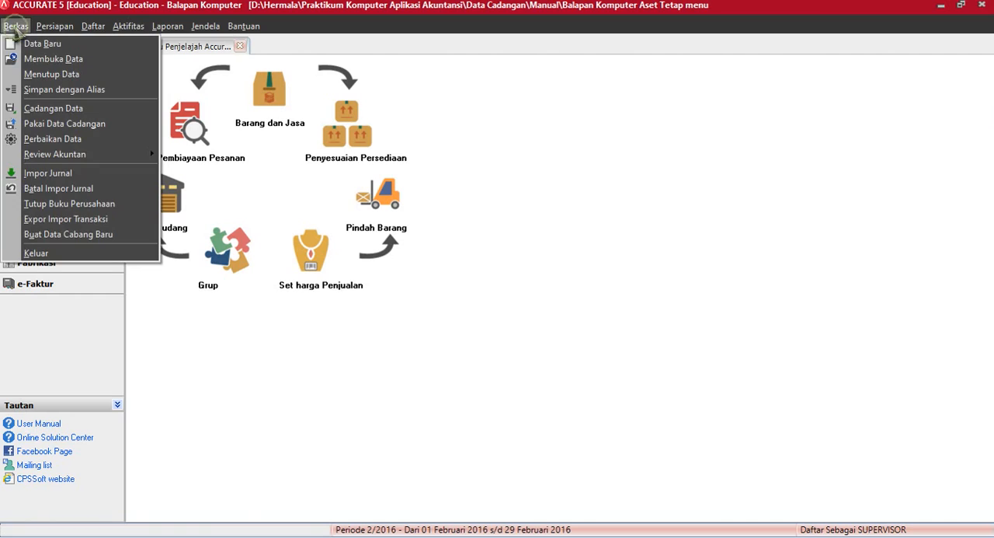
click(52, 109)
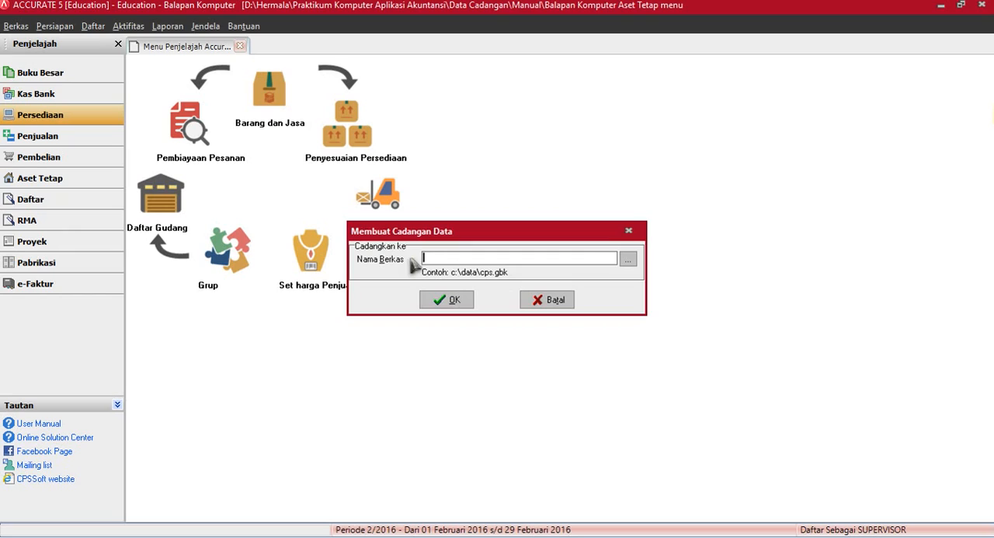
click(628, 259)
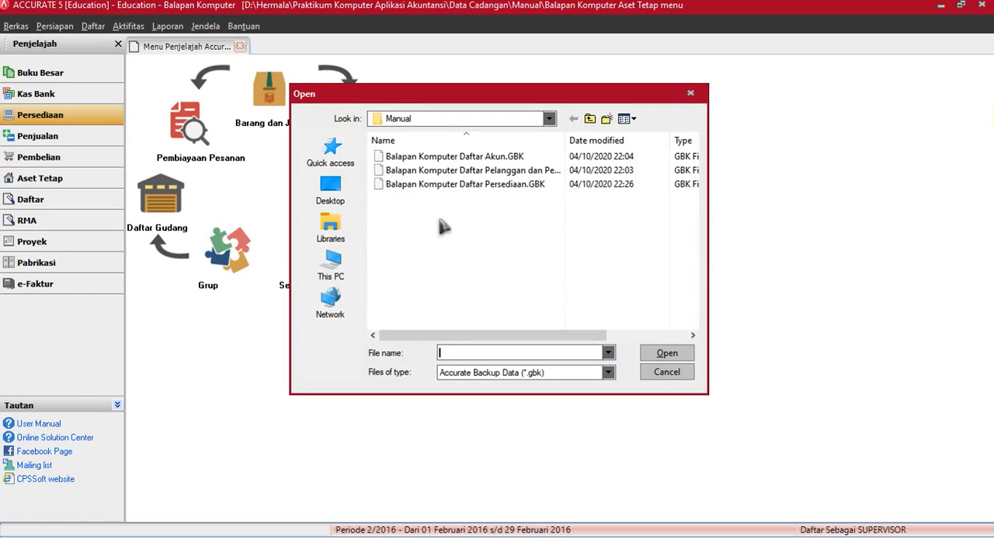
click(592, 121)
click(591, 122)
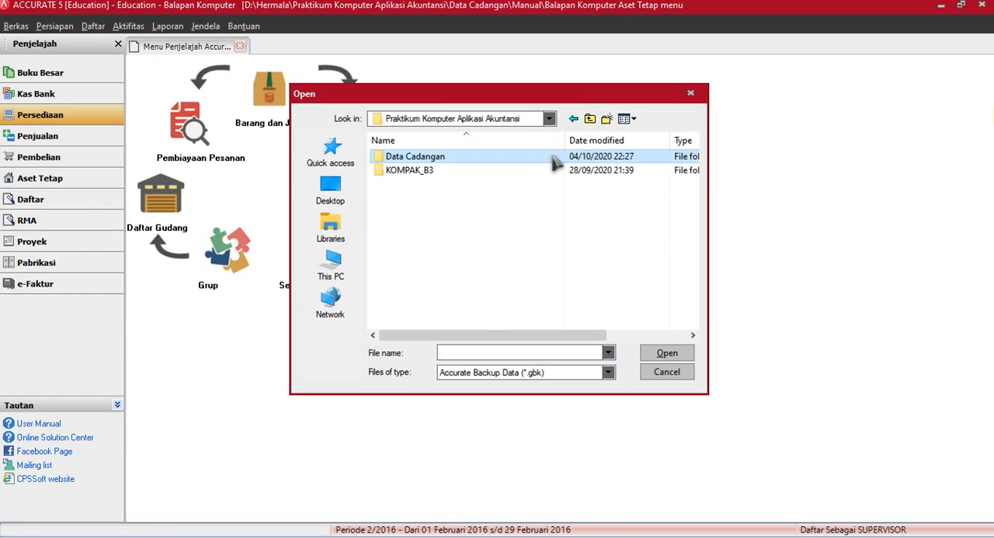
double_click(511, 172)
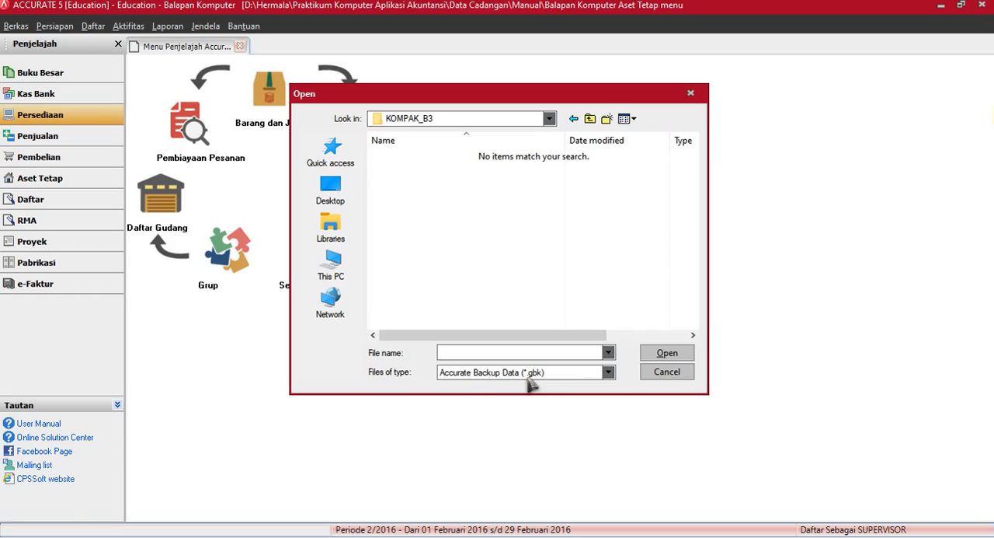
Step: Name the backup file Balapan Komputer Saldo Awal Backup and create the backup
click(491, 352)
text(Ba)
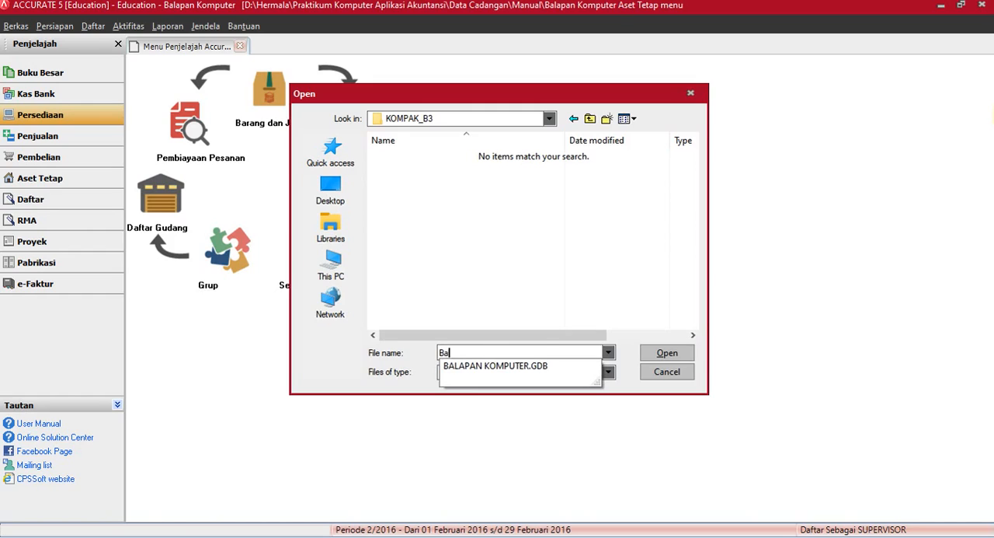
text(lapan Komputer)
click(489, 351)
text(Sal)
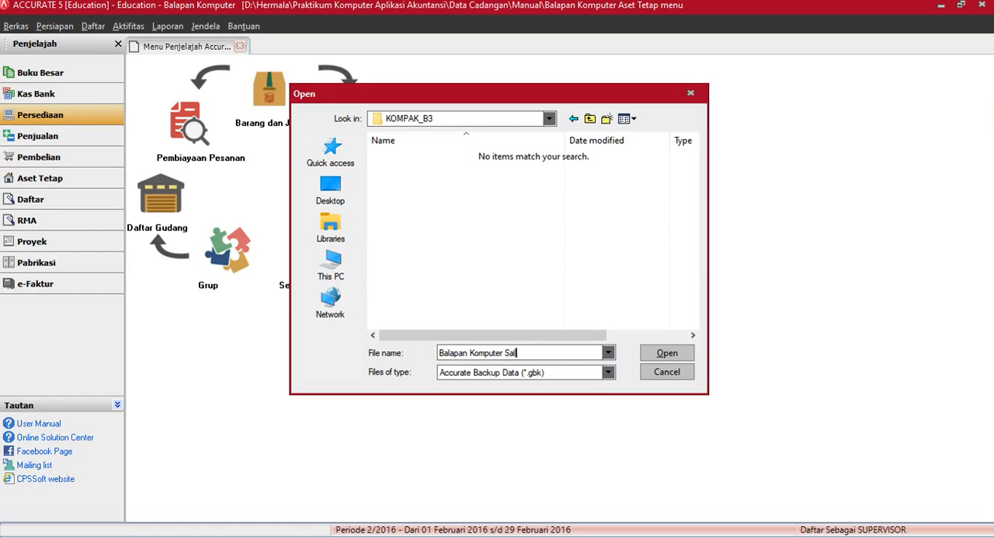
text(do Awal Backup)
click(671, 357)
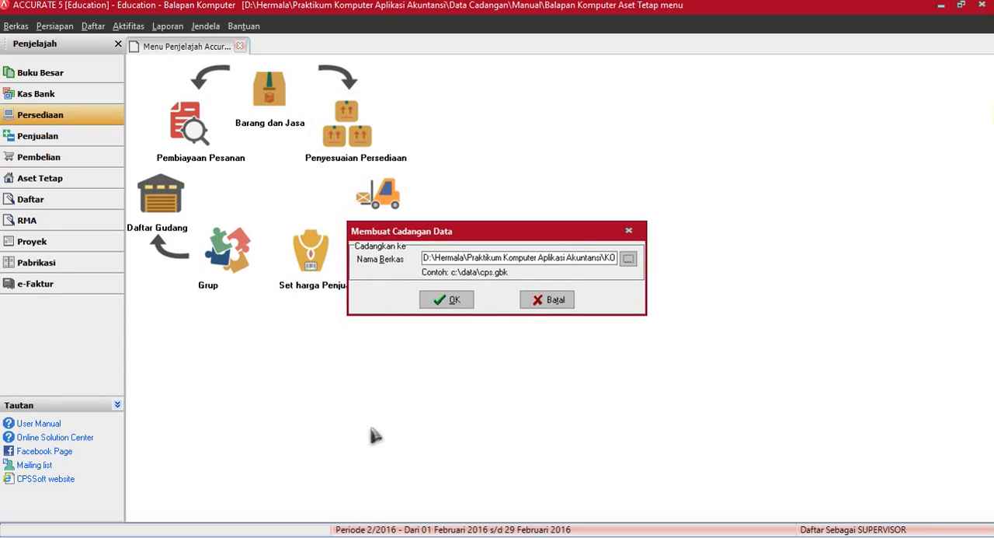
click(451, 303)
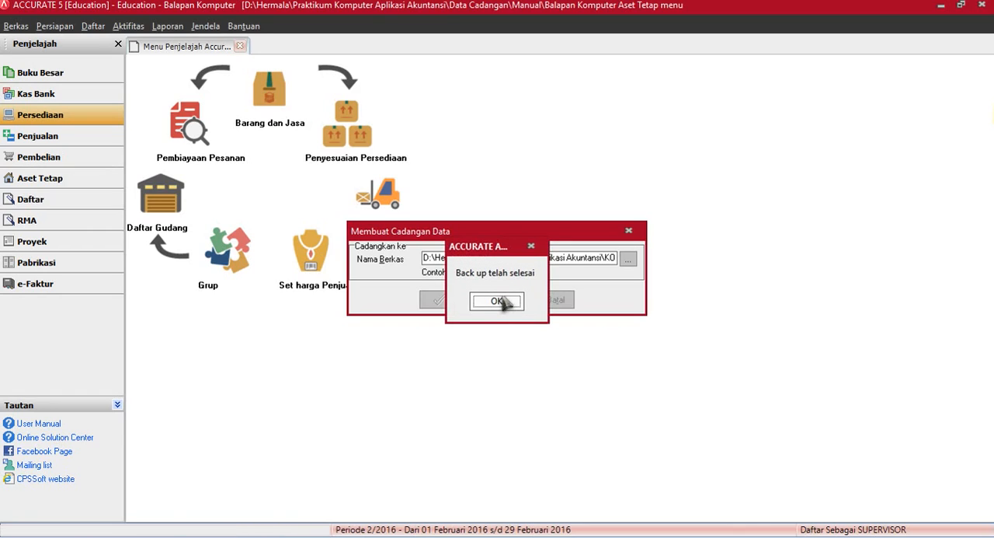
click(502, 301)
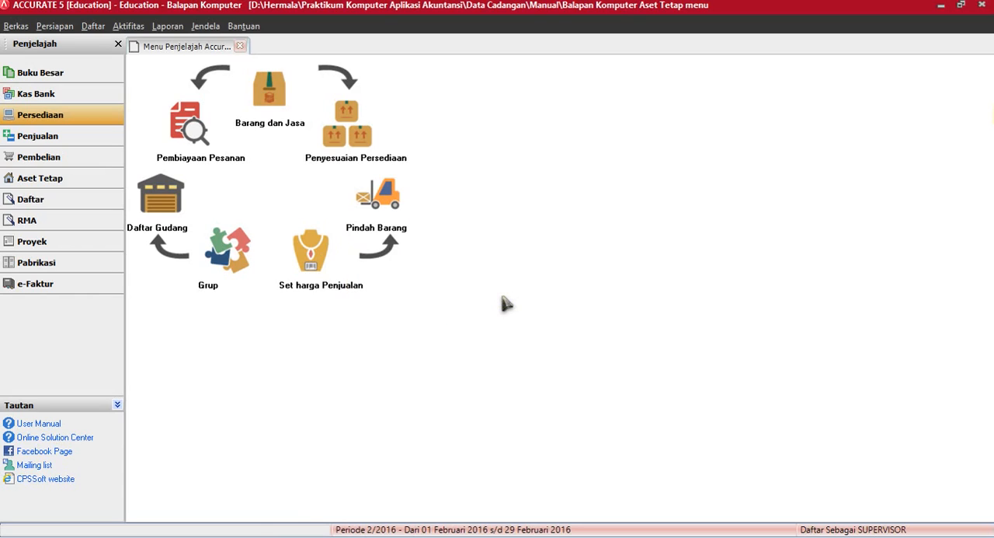